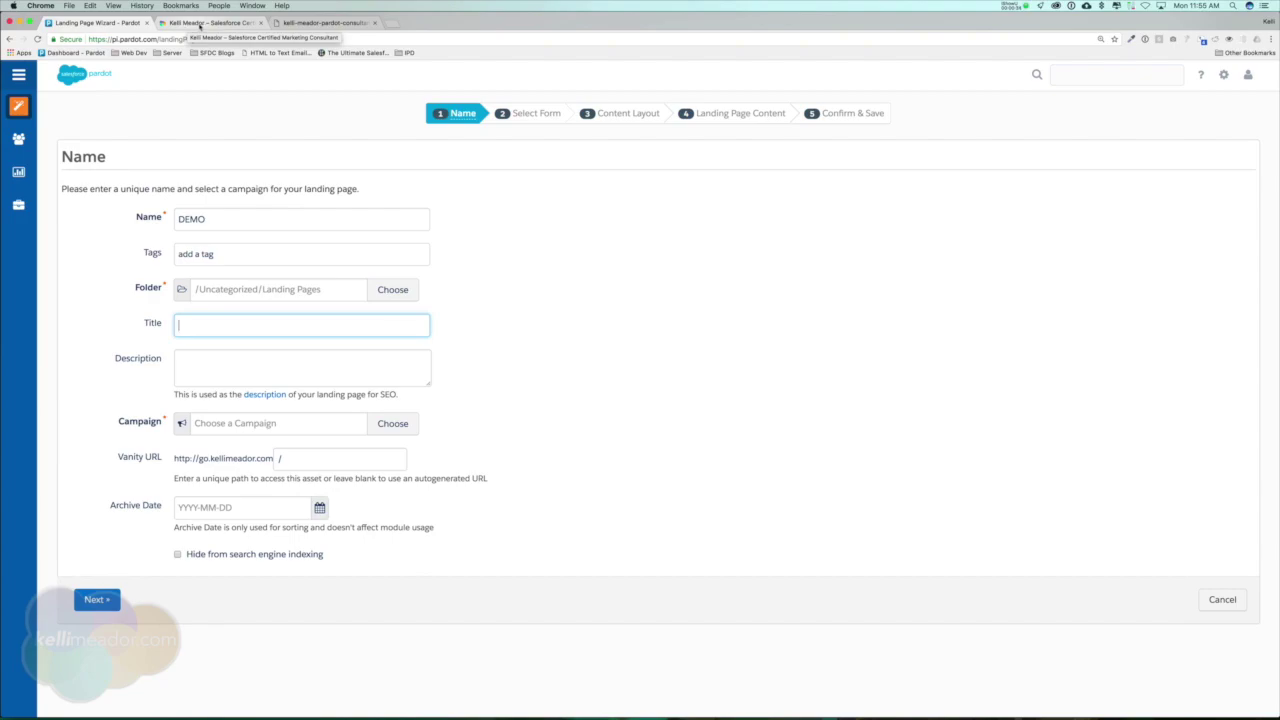
Step: Enter the title "Demo landing page" and the description "this is my landing page" for the landing page
left_click(255, 323)
type("De")
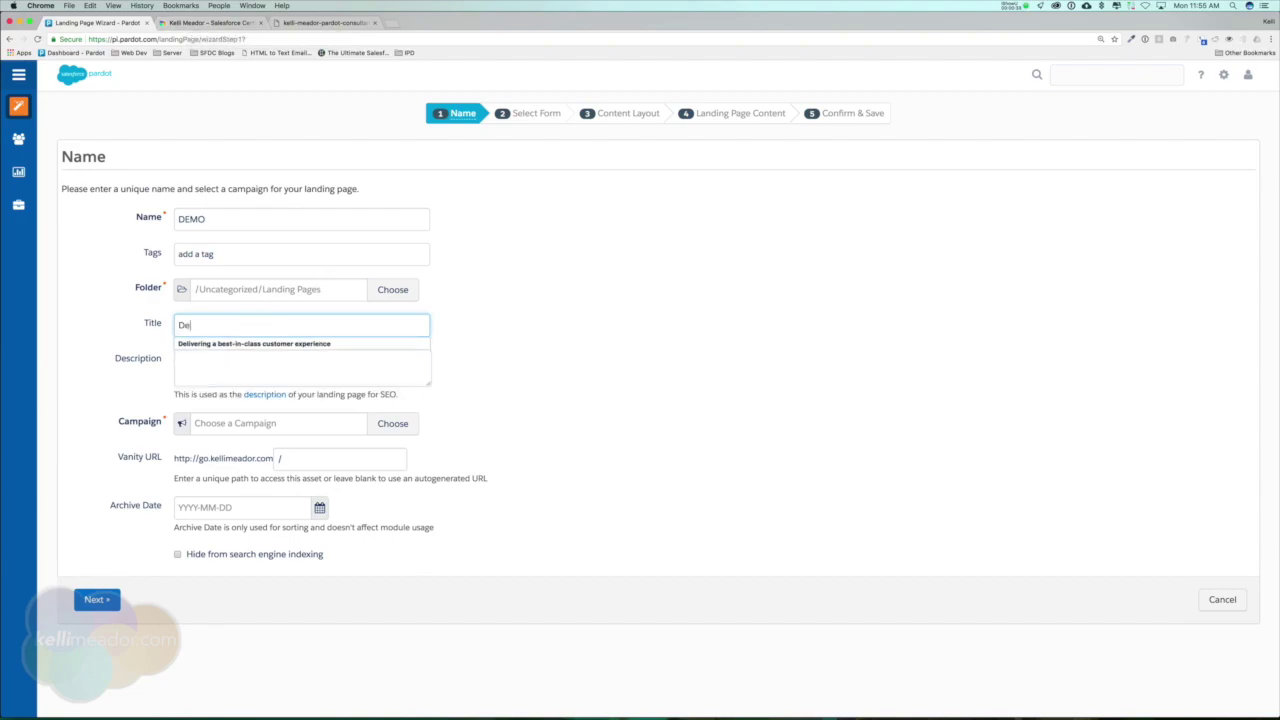
type("mo landing page")
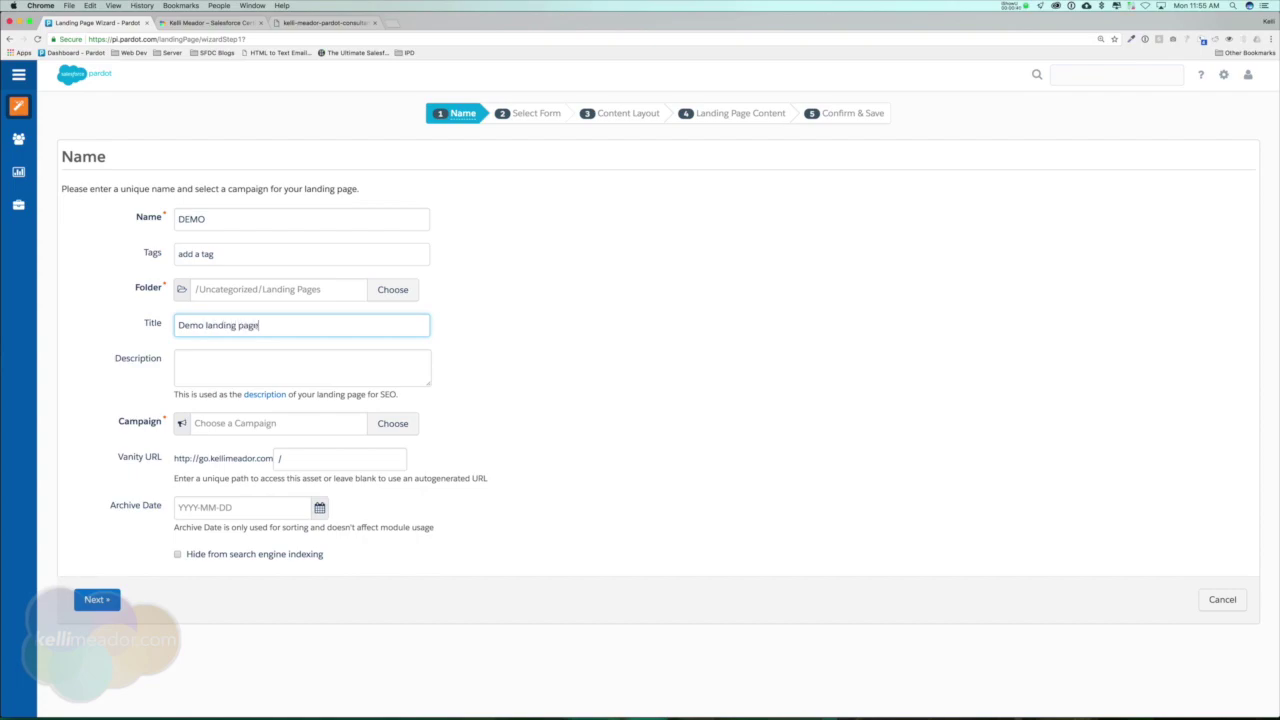
key("Tab")
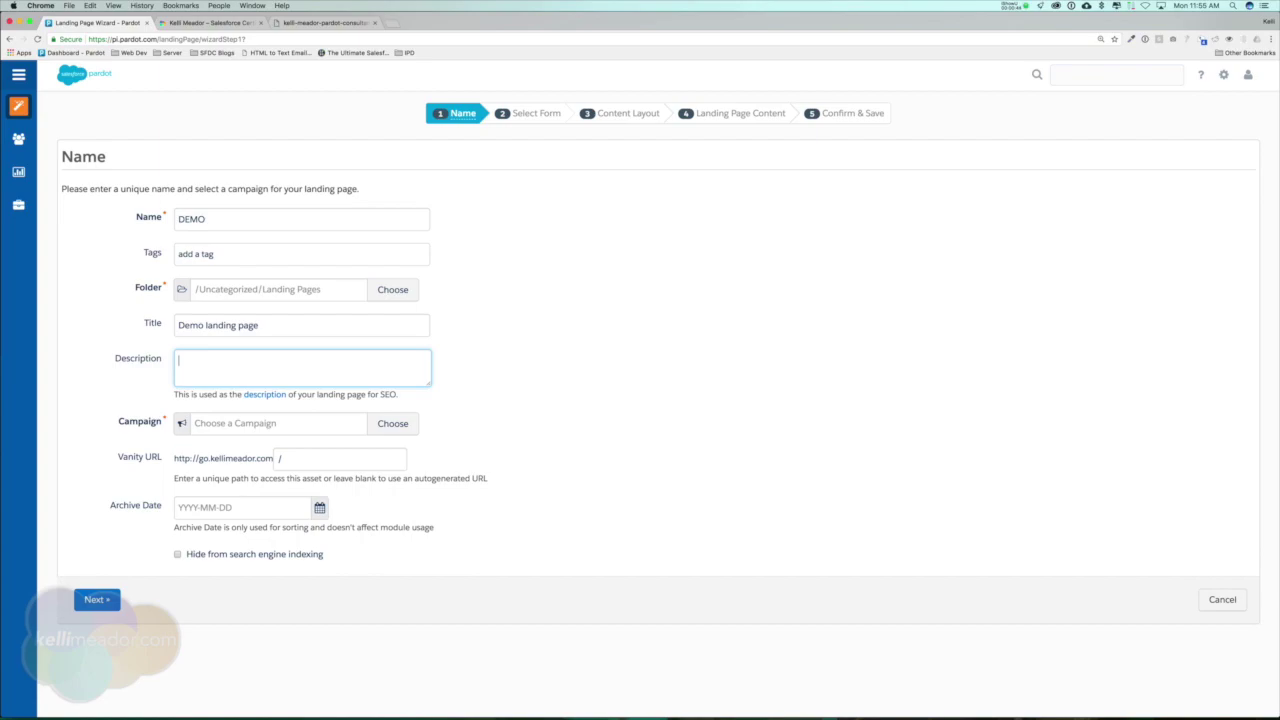
type("this is my landing page")
Step: Assign the Website Tracking campaign and set the vanity URL path to /dreamforce
left_click(391, 423)
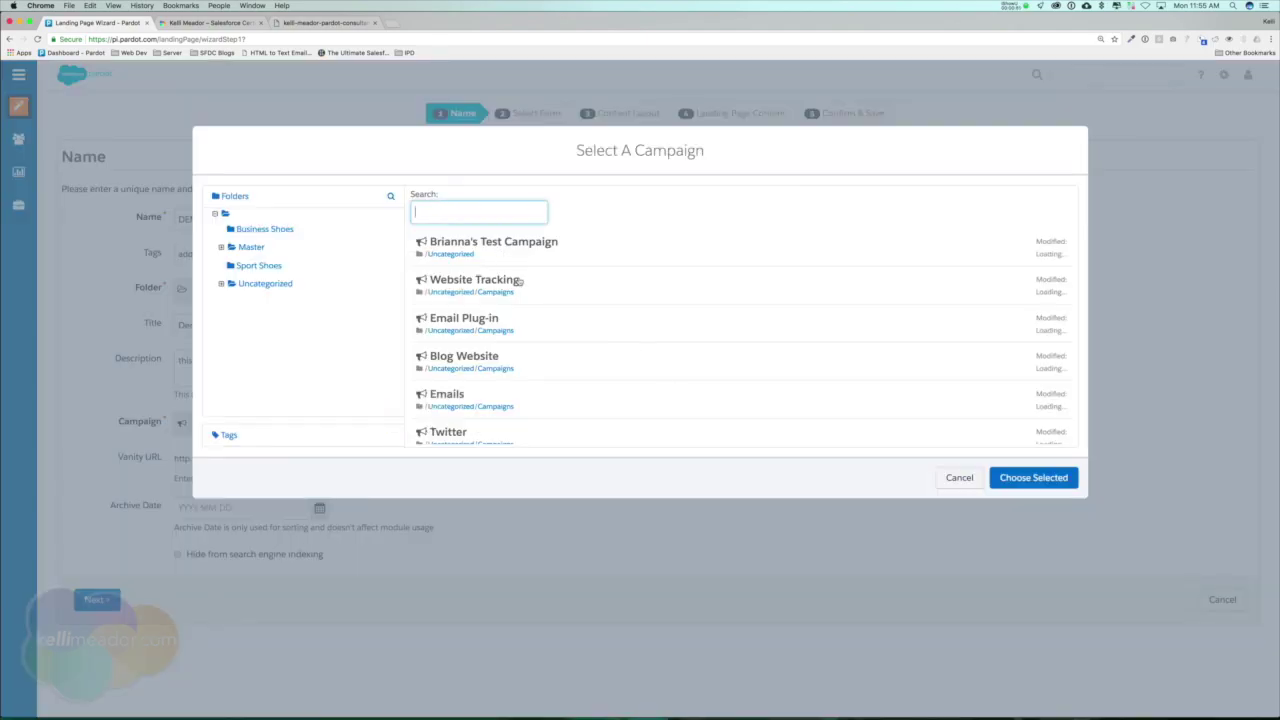
left_click(520, 281)
left_click(1052, 477)
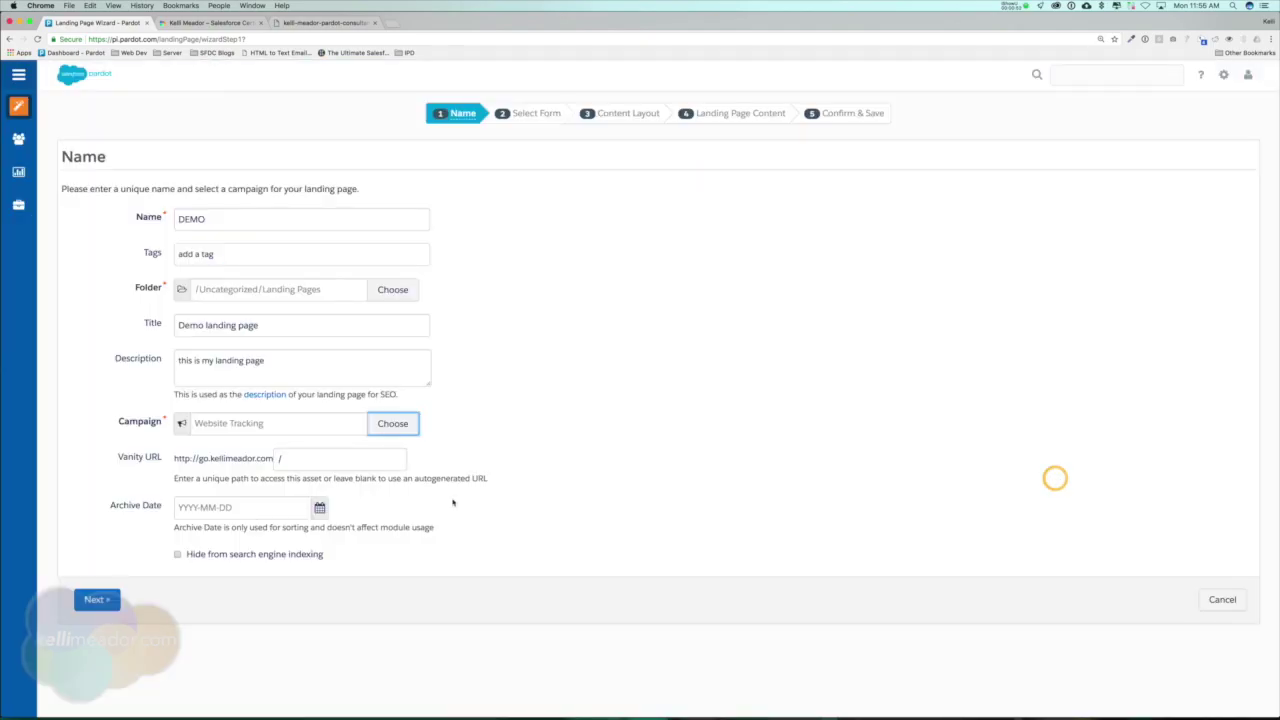
left_click(349, 462)
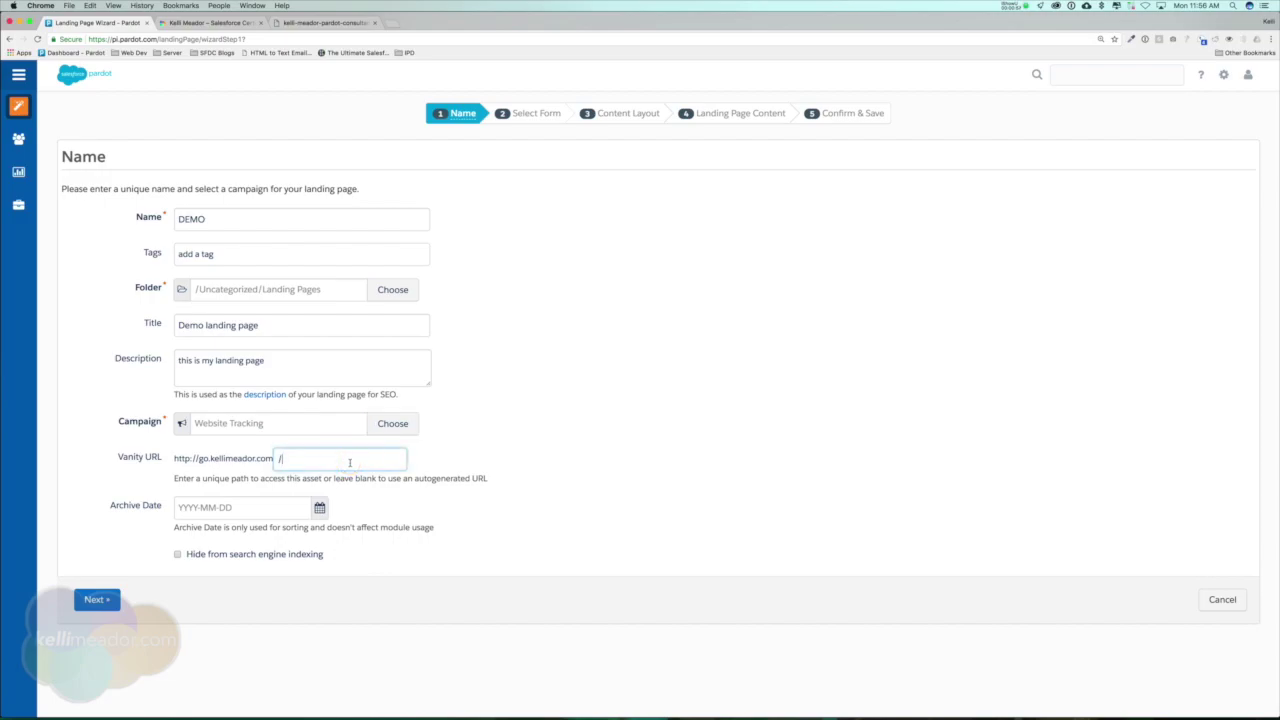
type("dreamforce")
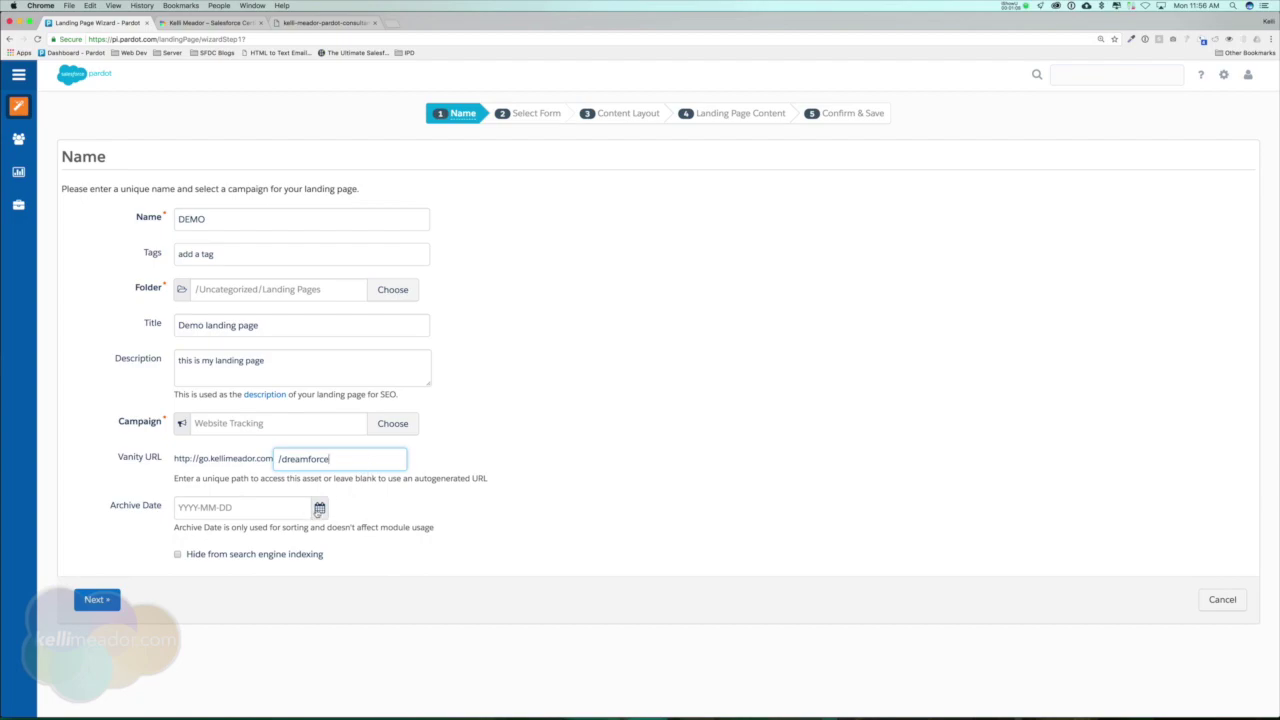
Step: Set the archive date to 2017-09-01, hide the page from search engine indexing, and continue to the form selection
left_click(318, 510)
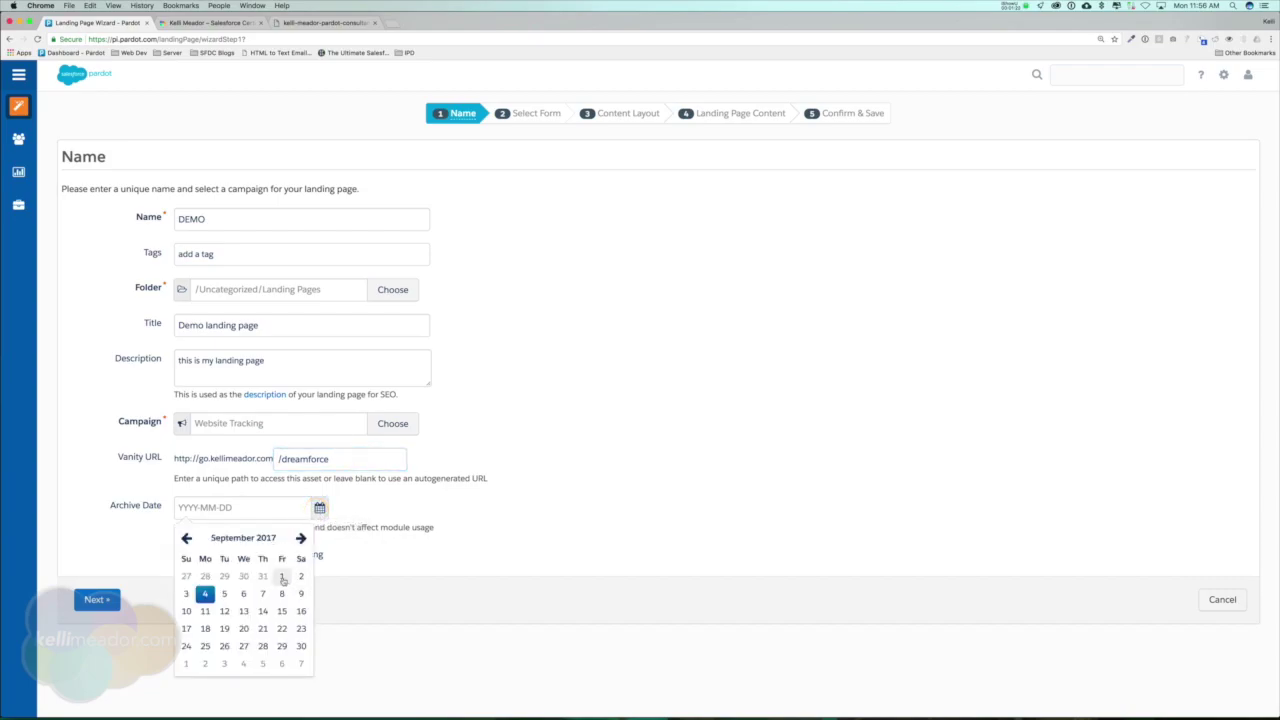
left_click(282, 577)
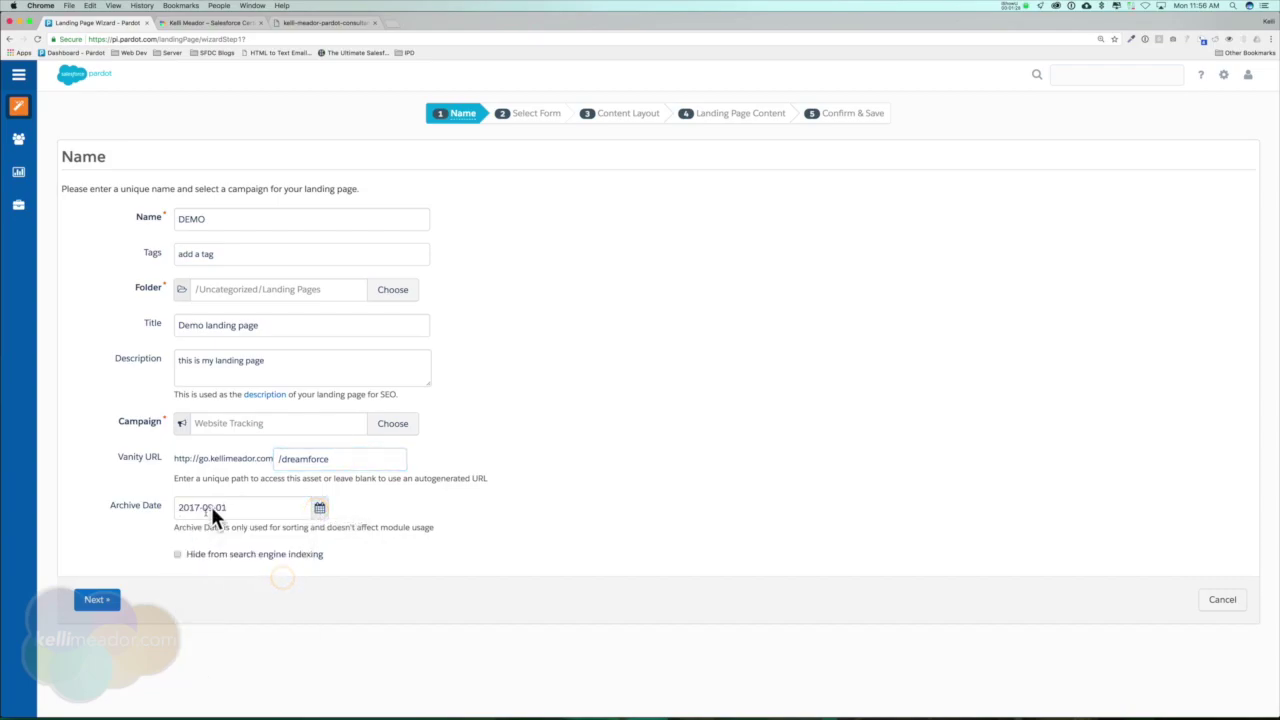
left_click(186, 556)
left_click(109, 600)
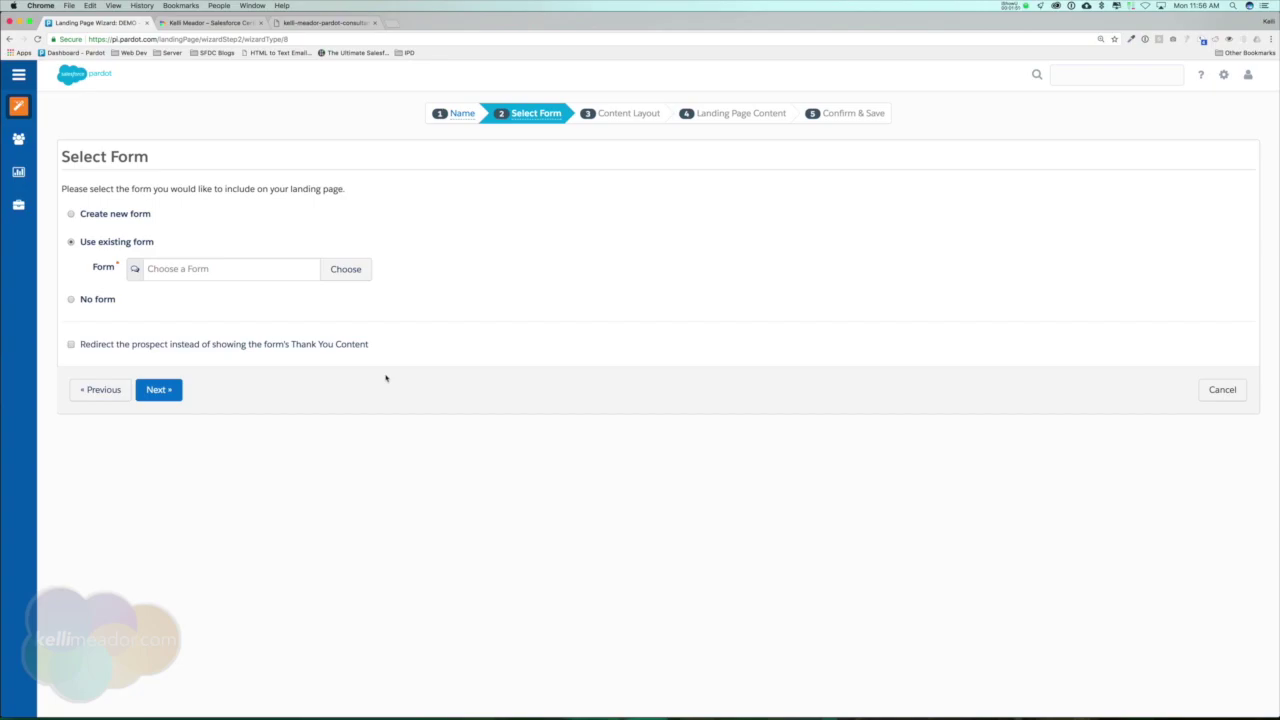
Step: Use the existing form DEMO FORM for the landing page
left_click(119, 216)
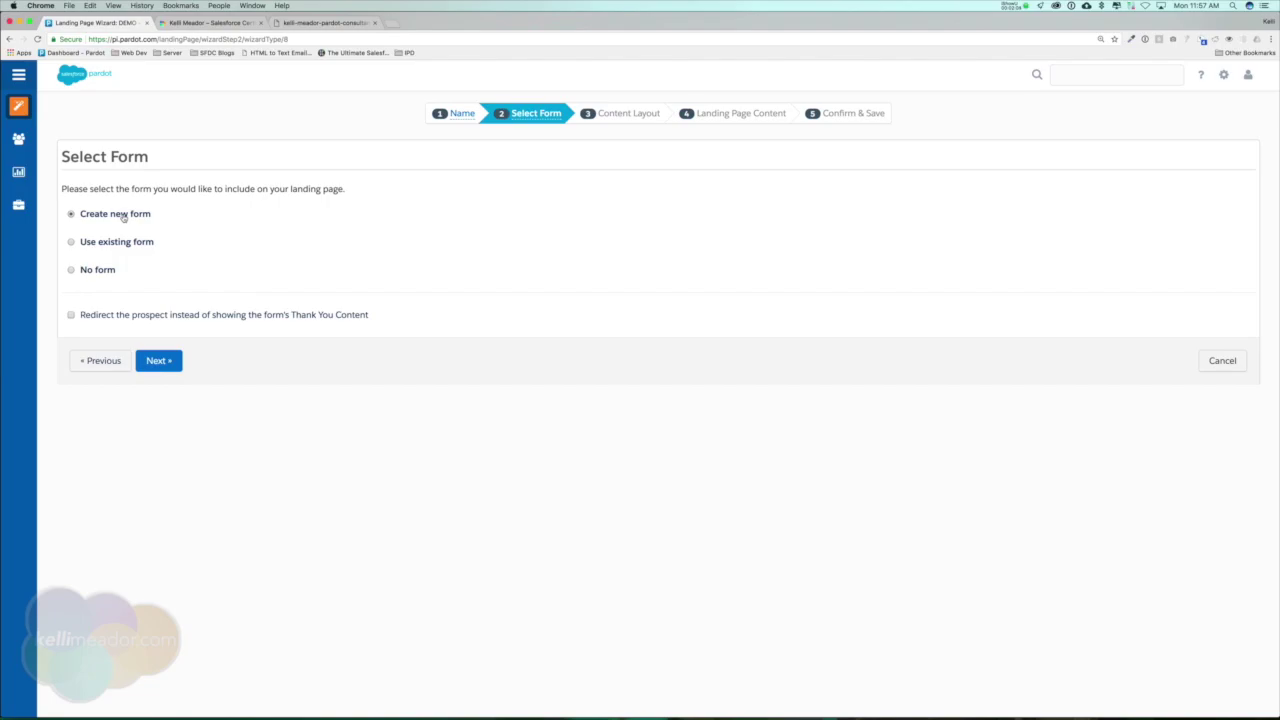
left_click(109, 246)
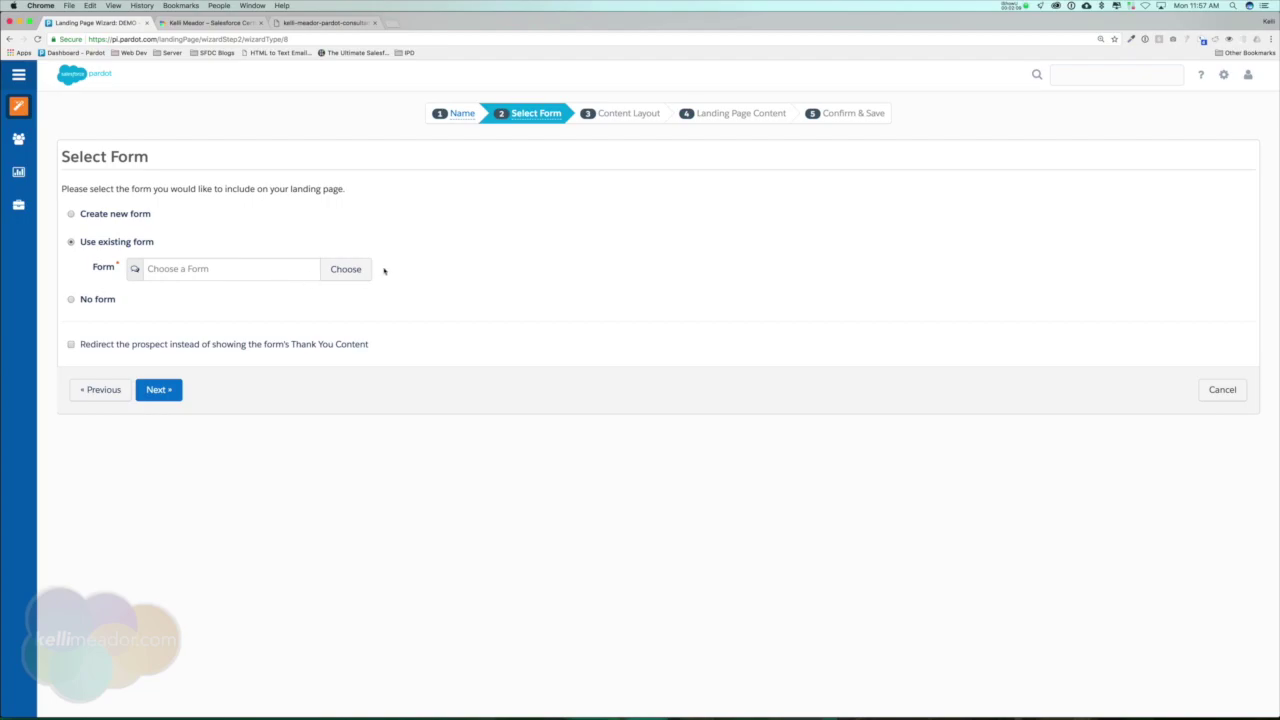
left_click(353, 270)
left_click(492, 356)
left_click(1047, 477)
left_click(71, 299)
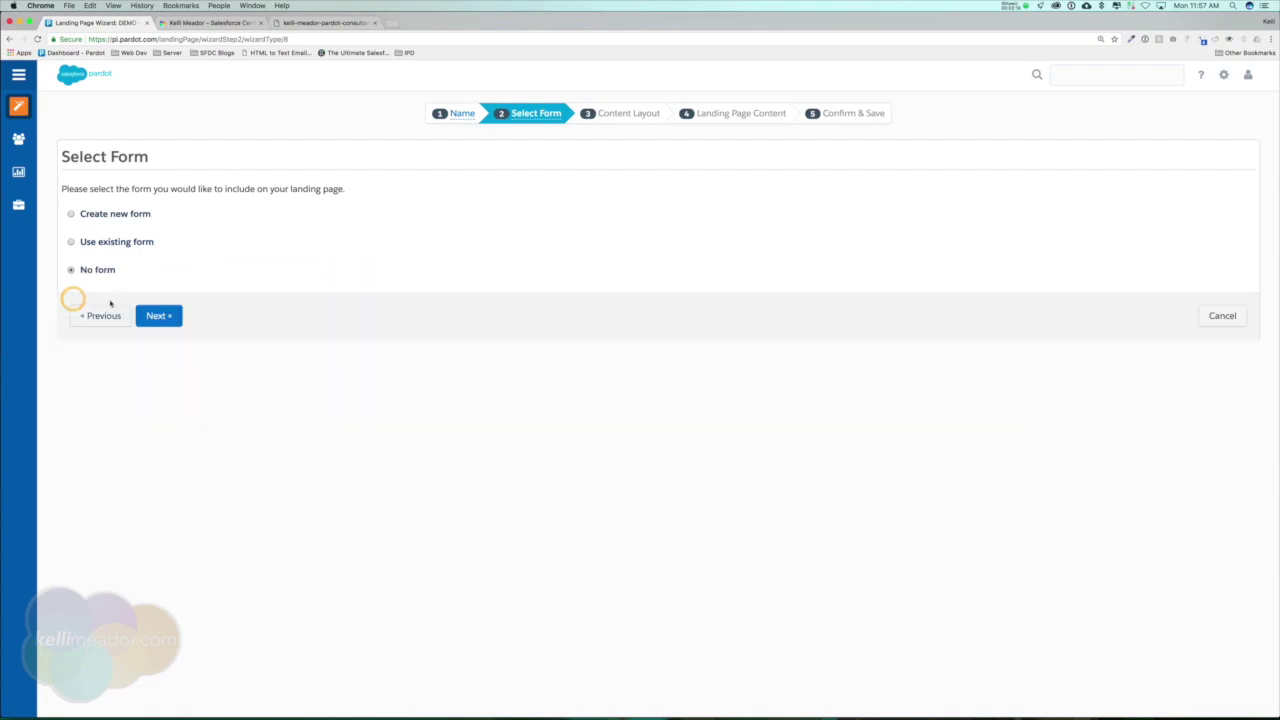
left_click(128, 243)
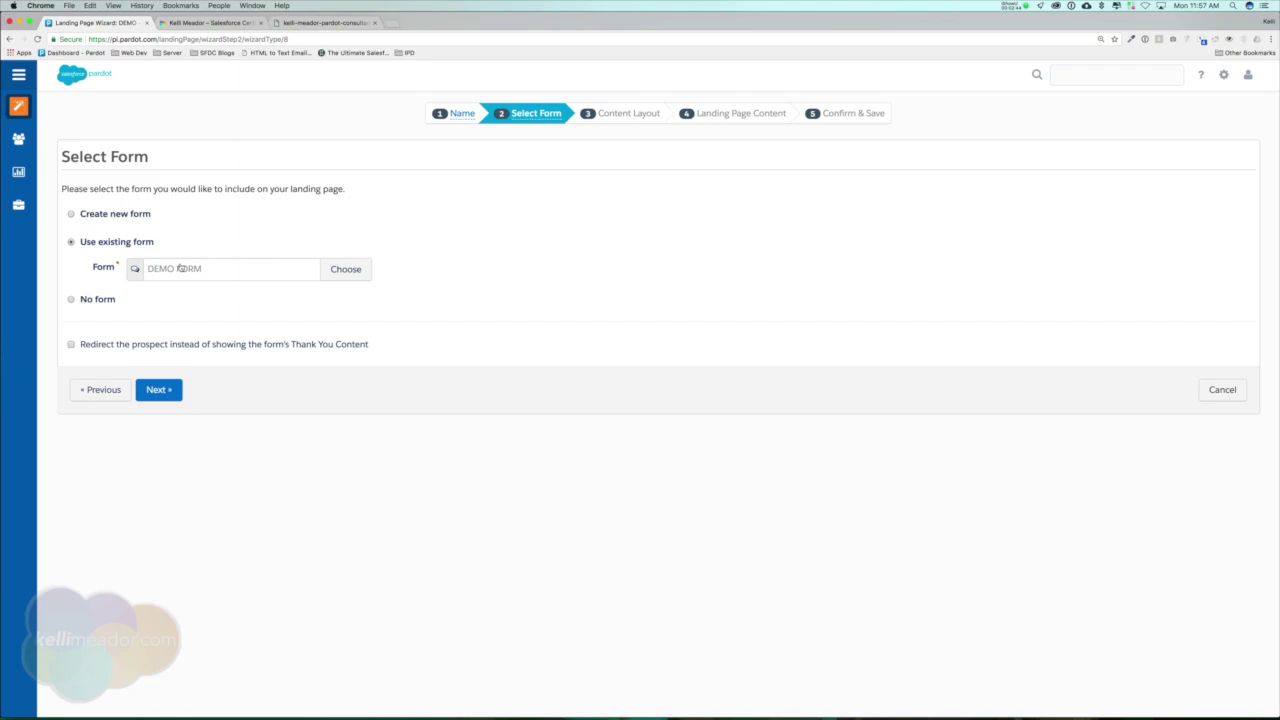
left_click(147, 344)
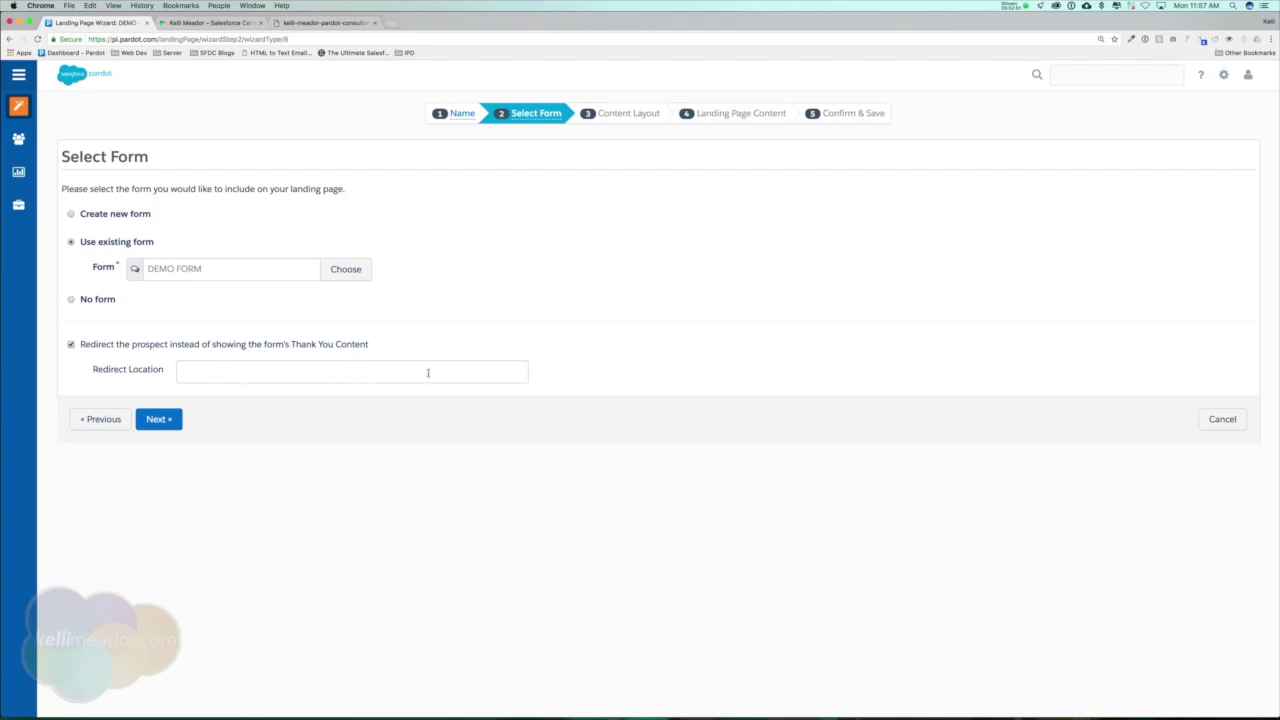
left_click(117, 344)
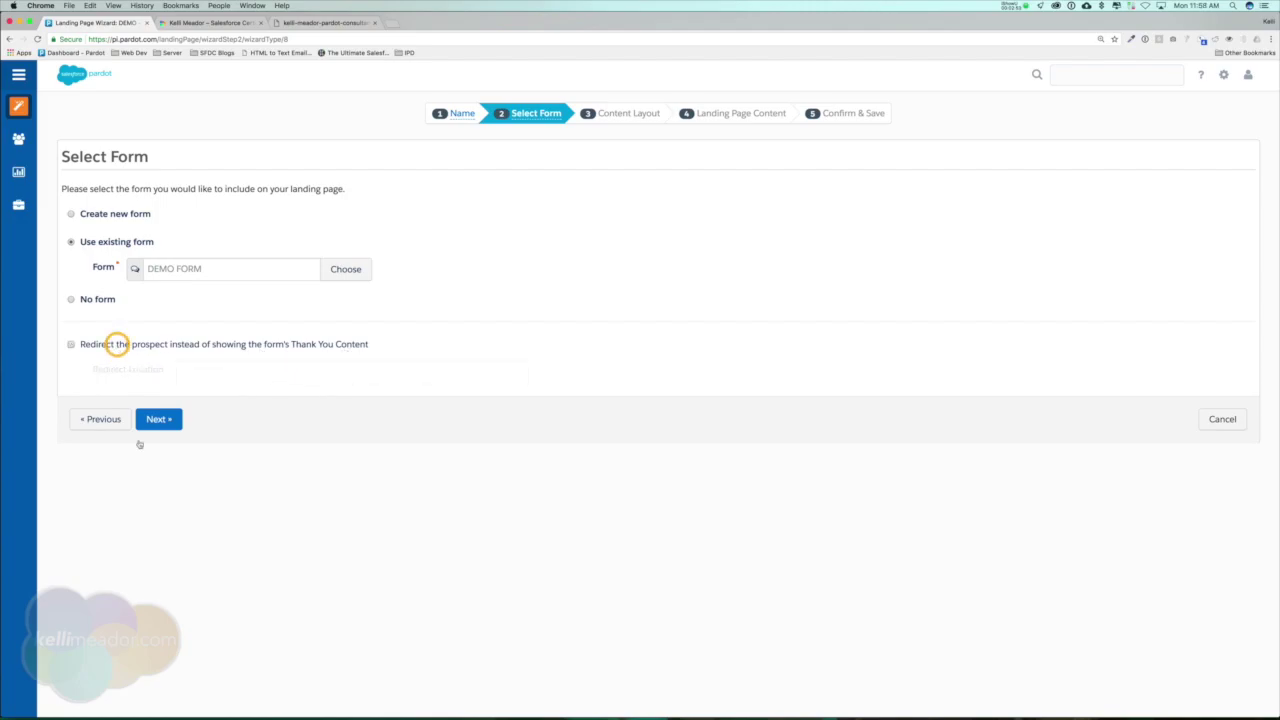
Step: Continue to the content layout and choose the stock template Highlight with 2 Columns
left_click(158, 390)
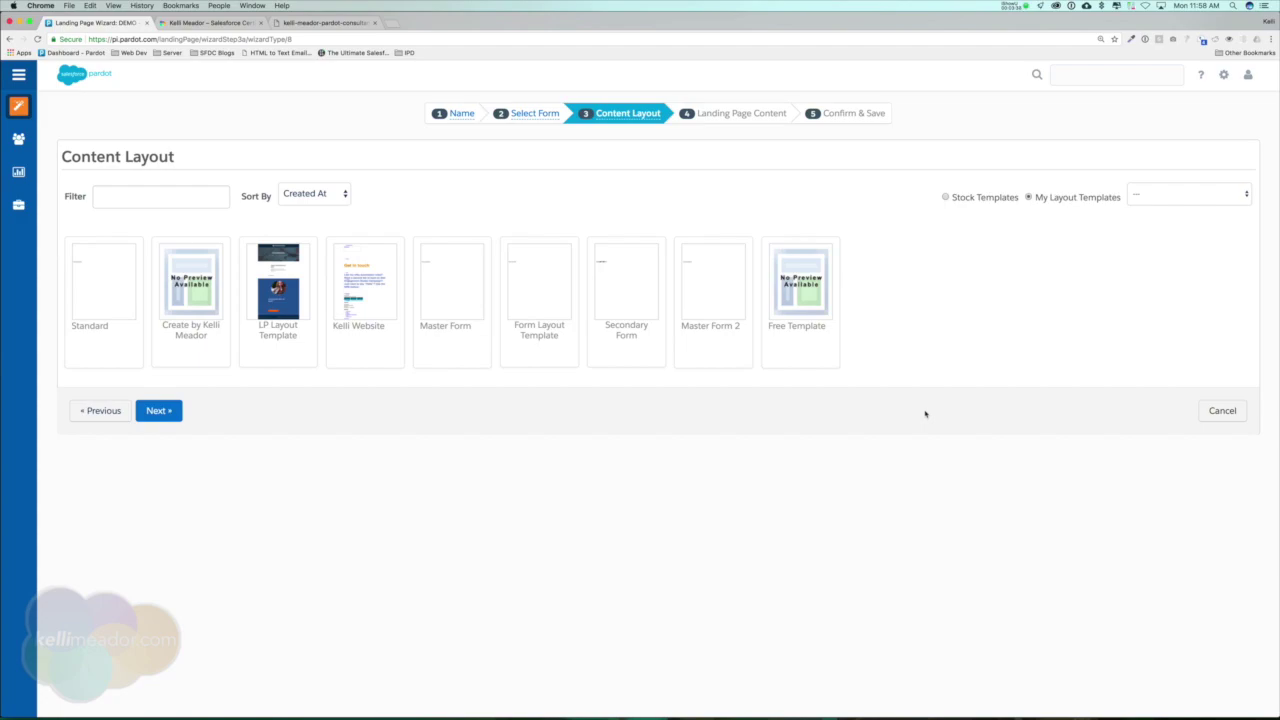
left_click(967, 200)
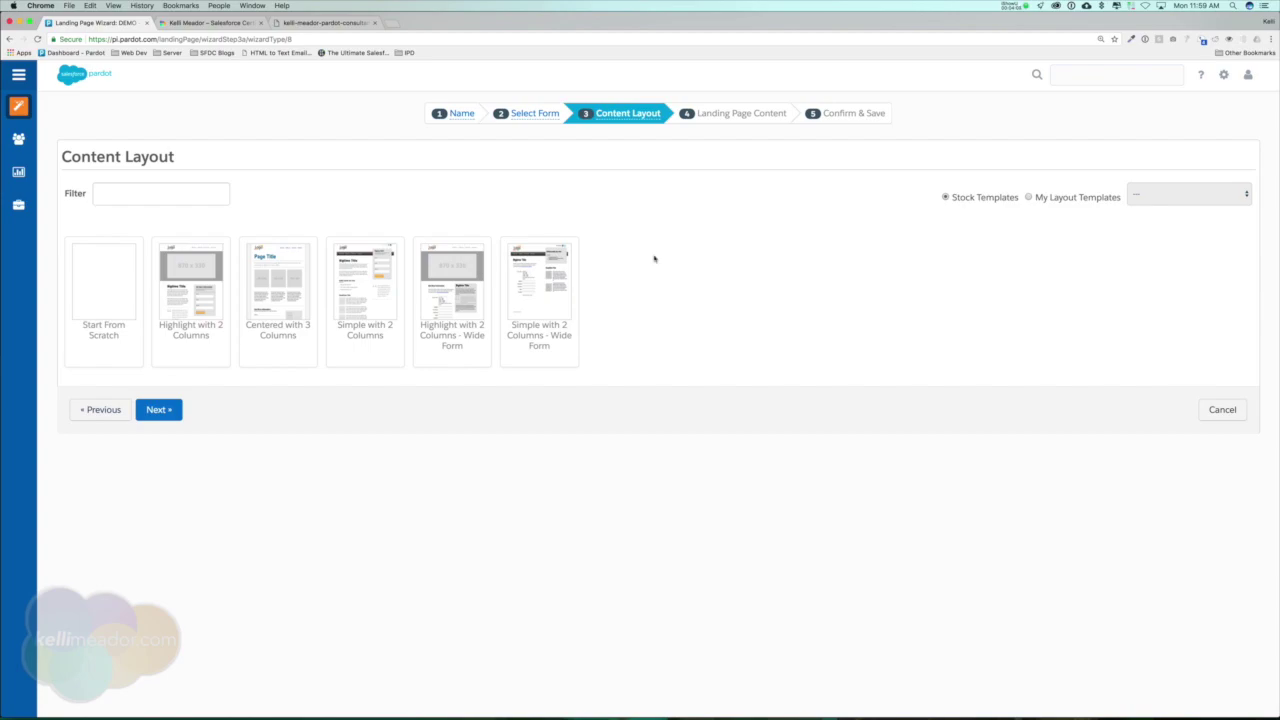
left_click(186, 311)
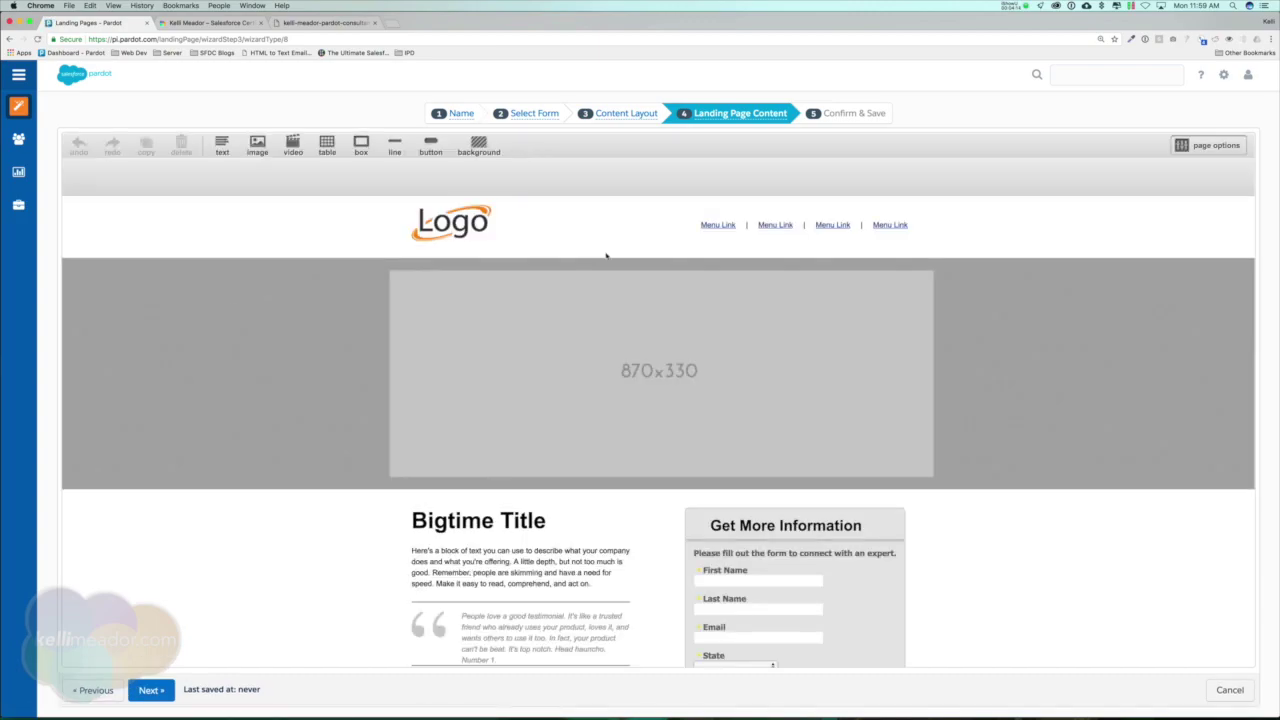
Step: Replace the header's placeholder logo with the consultant logo PNG from the image library
left_click(466, 220)
double_click(466, 220)
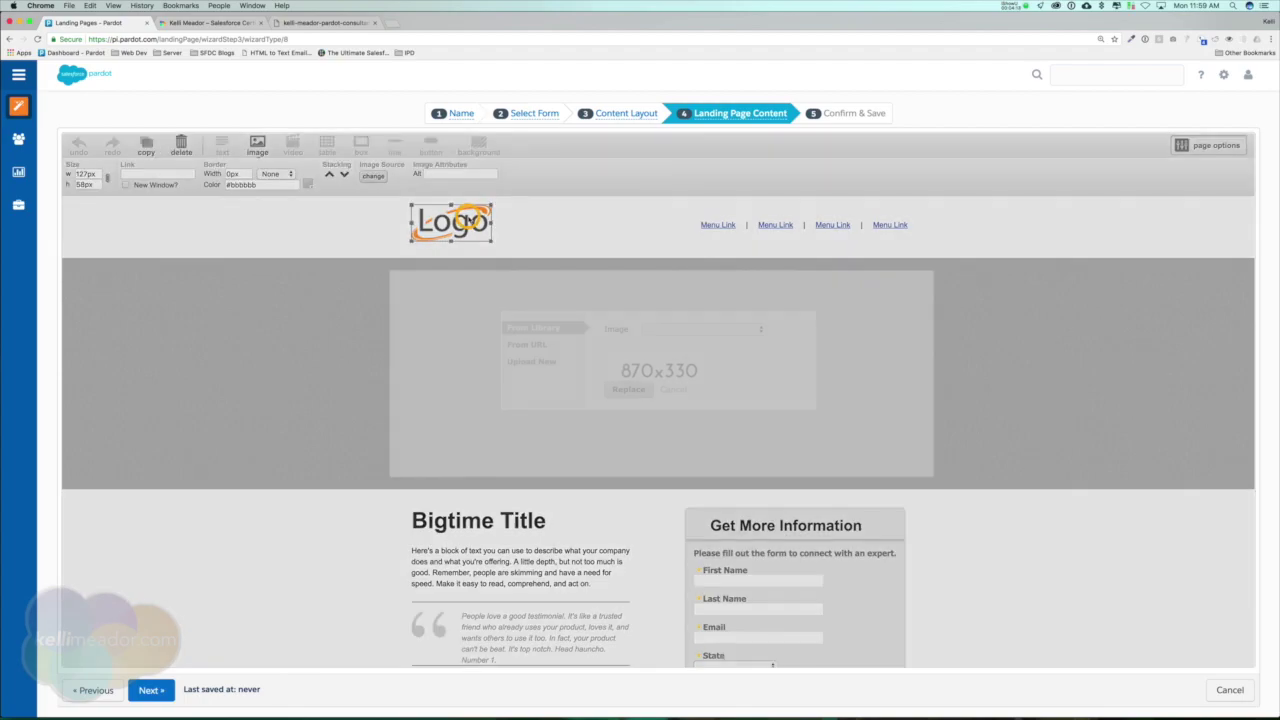
left_click(750, 330)
left_click(749, 351)
left_click(628, 389)
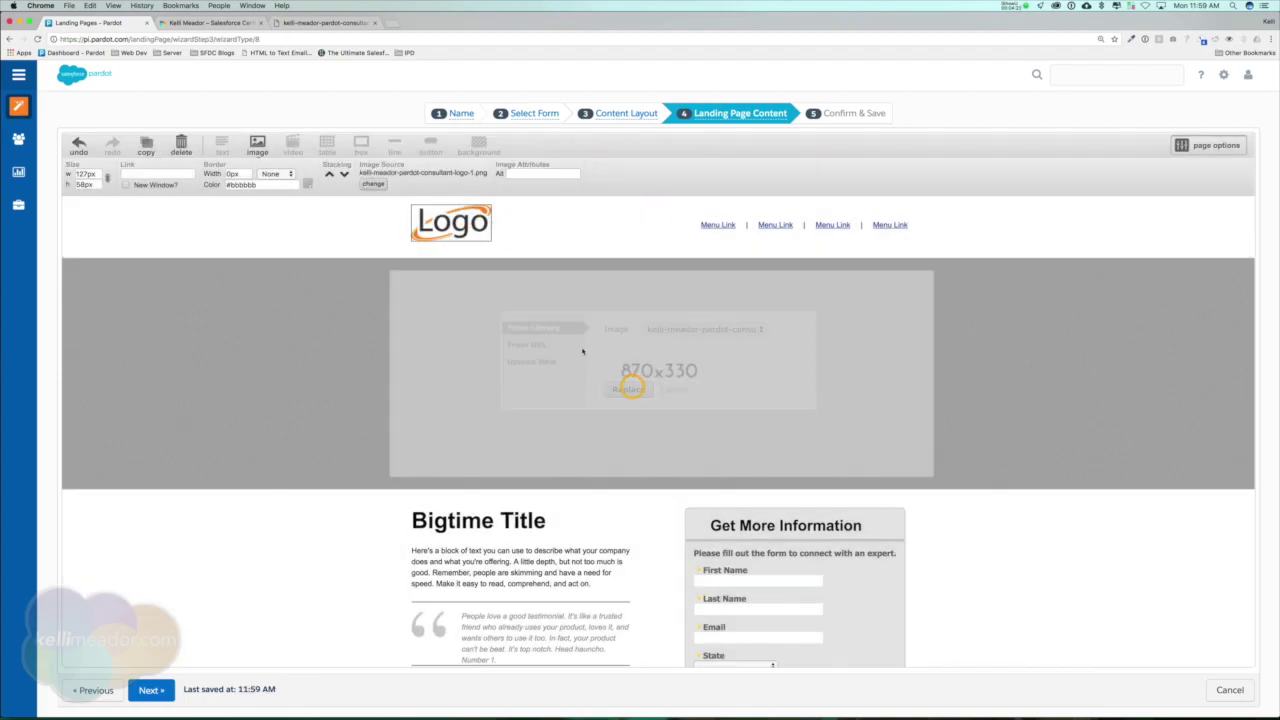
Step: Shrink the header logo to about 115 by 88 px and place it at the left end of the header above the banner
left_click_drag(411, 205, 476, 247)
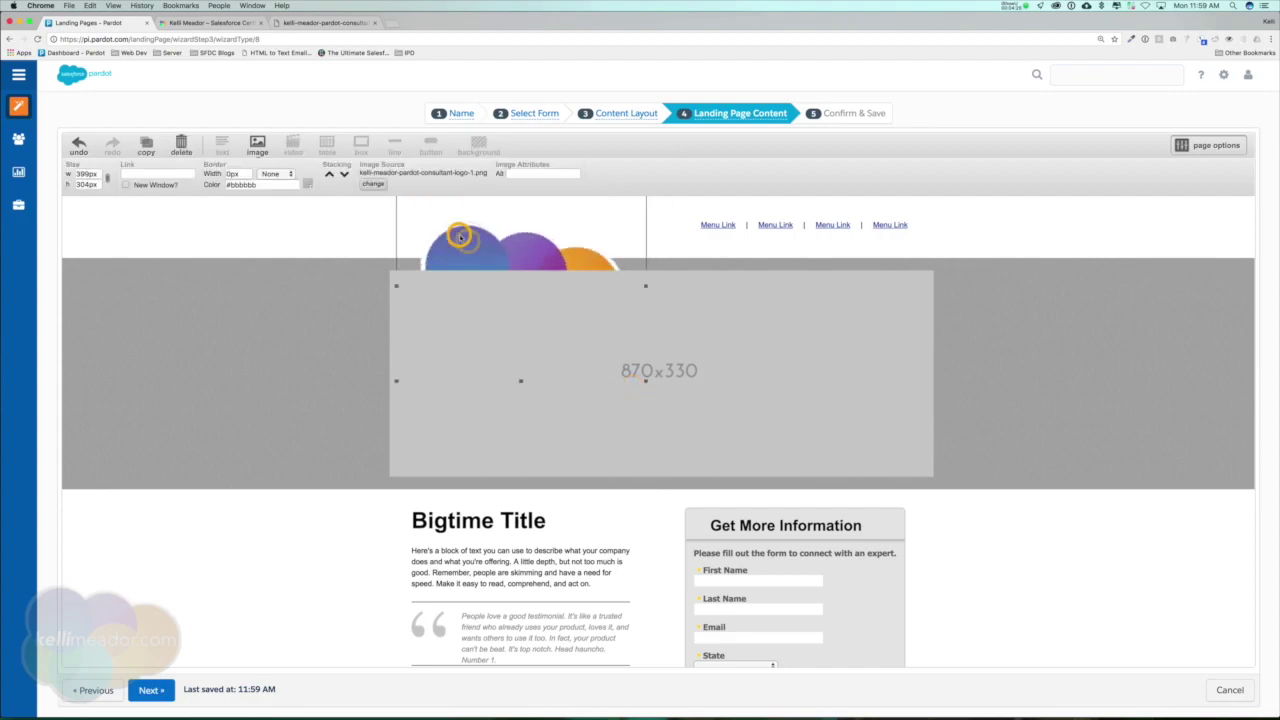
left_click_drag(393, 384, 576, 286)
left_click_drag(656, 248, 436, 225)
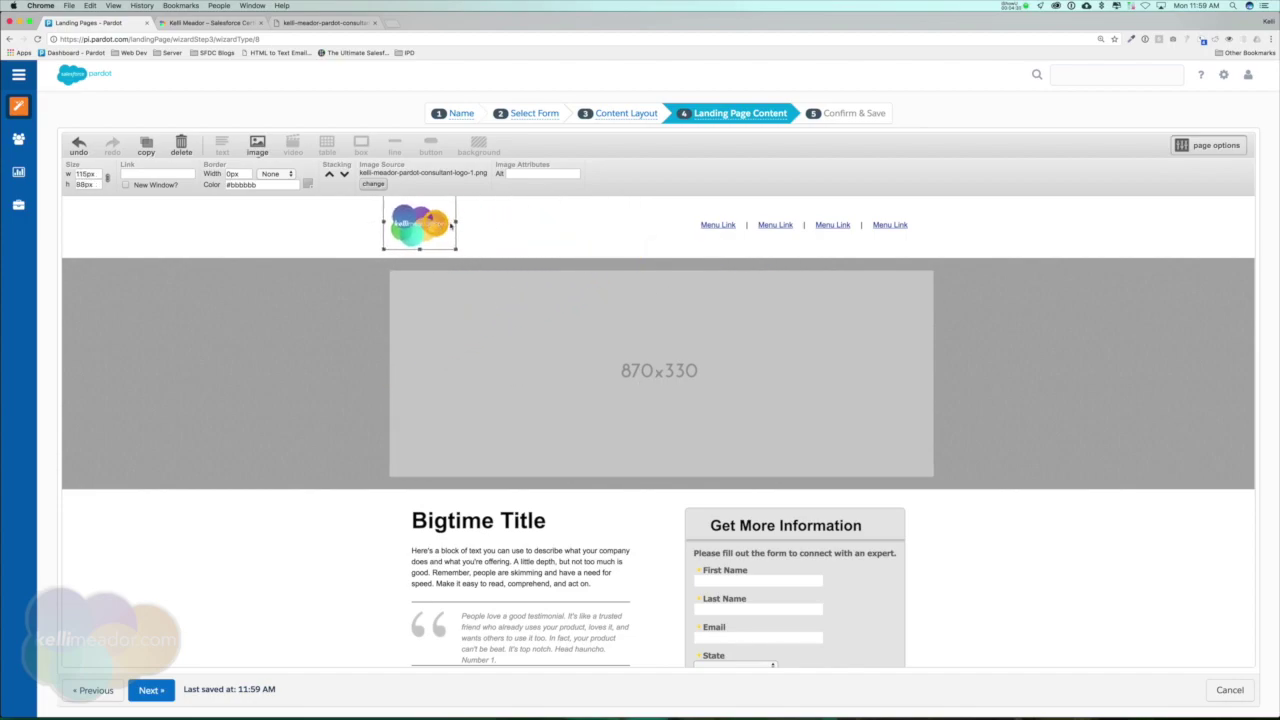
Step: Delete the menu links text block from the page header
left_click(830, 225)
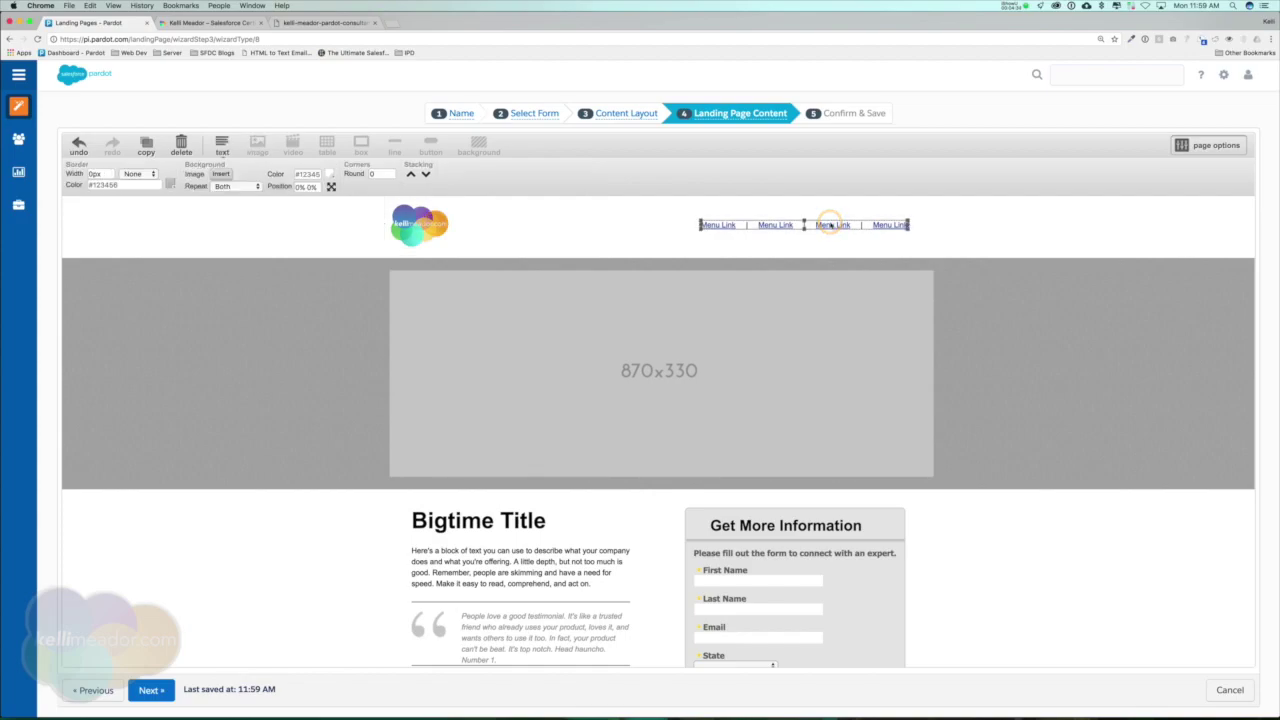
key("Delete")
Step: Replace the 870x330 banner placeholder with cloud.png from the library, and delete the inserted image
left_click(759, 369)
double_click(691, 397)
left_click(690, 332)
left_click(700, 338)
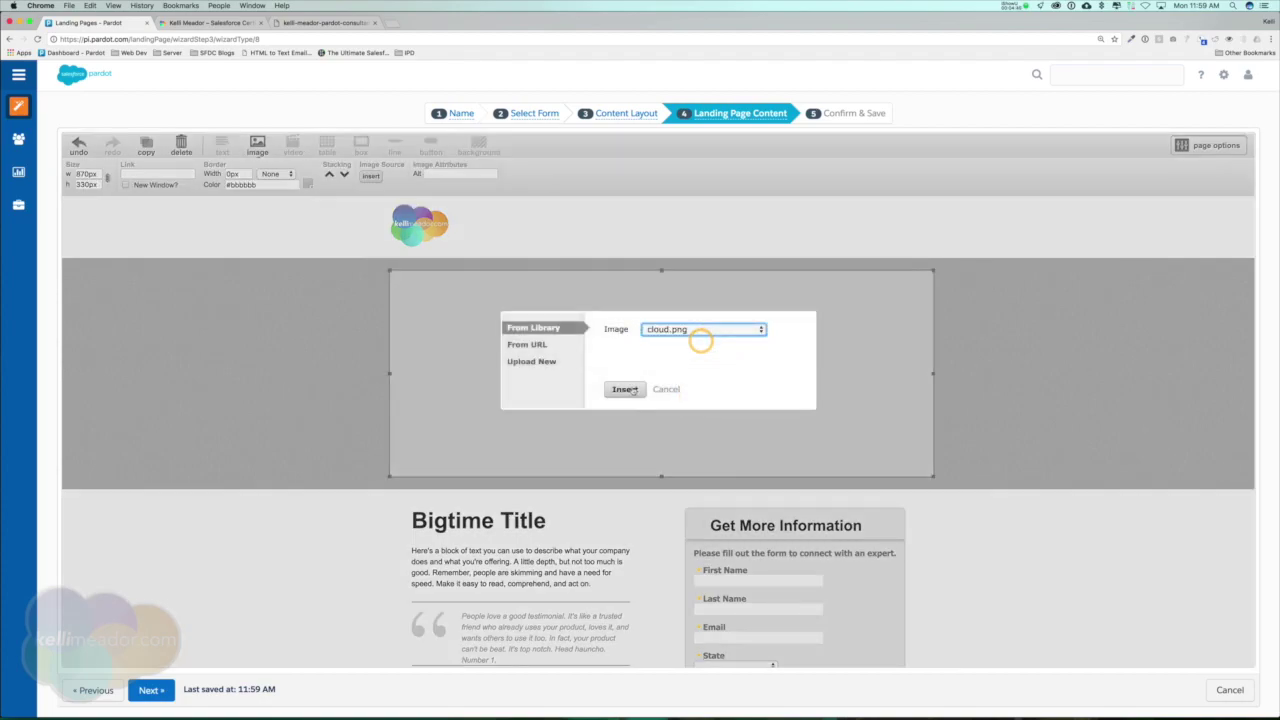
left_click(630, 390)
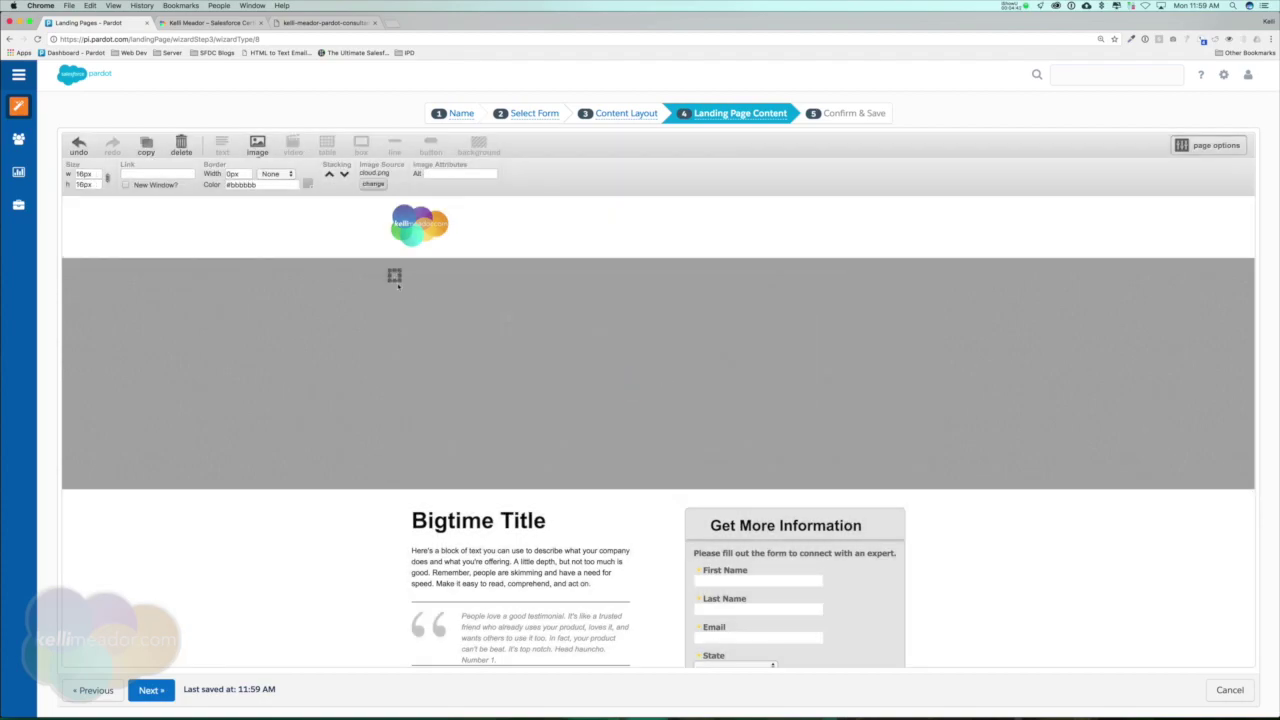
left_click_drag(396, 278, 845, 339)
key("BackSpace")
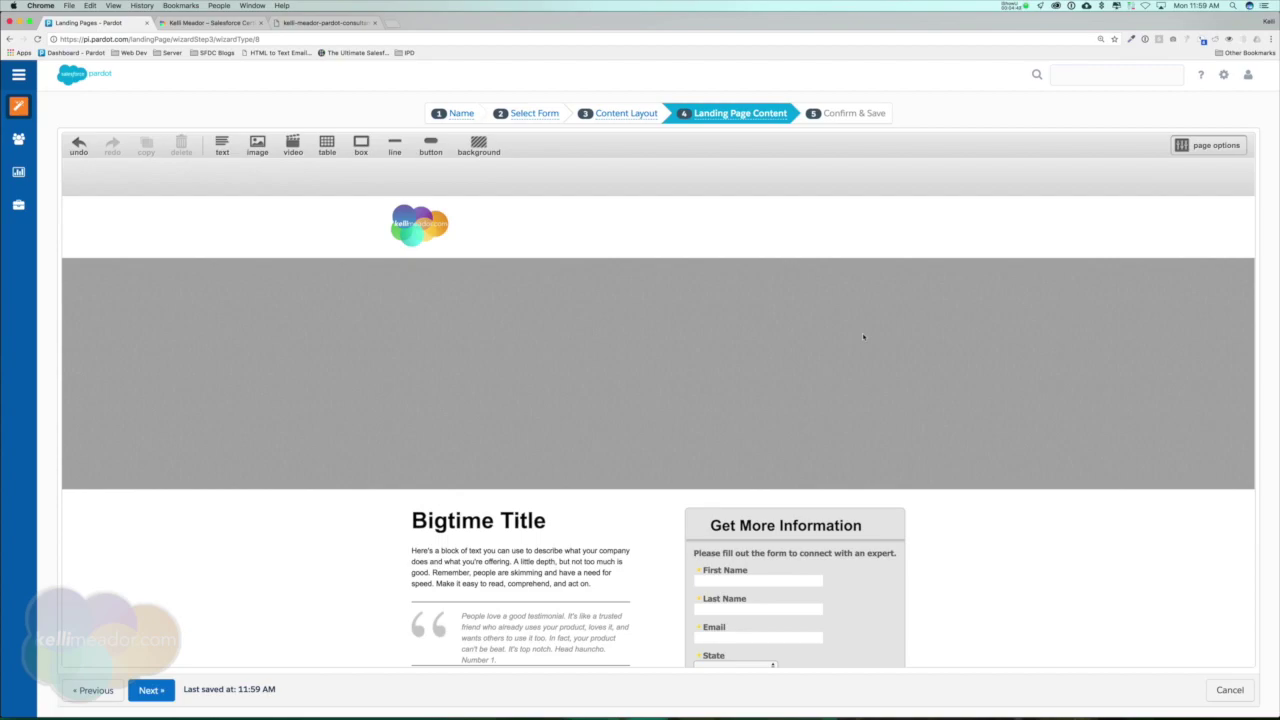
scroll(537, 437, "down", 3)
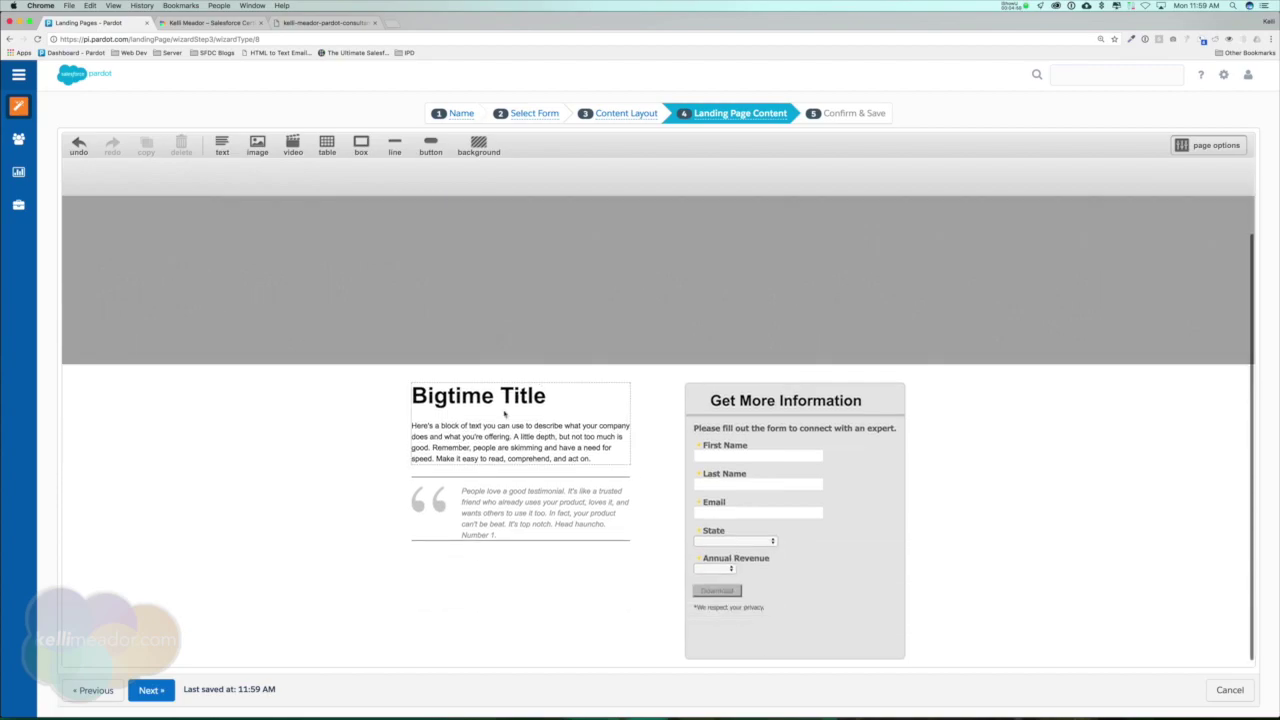
left_click(502, 410)
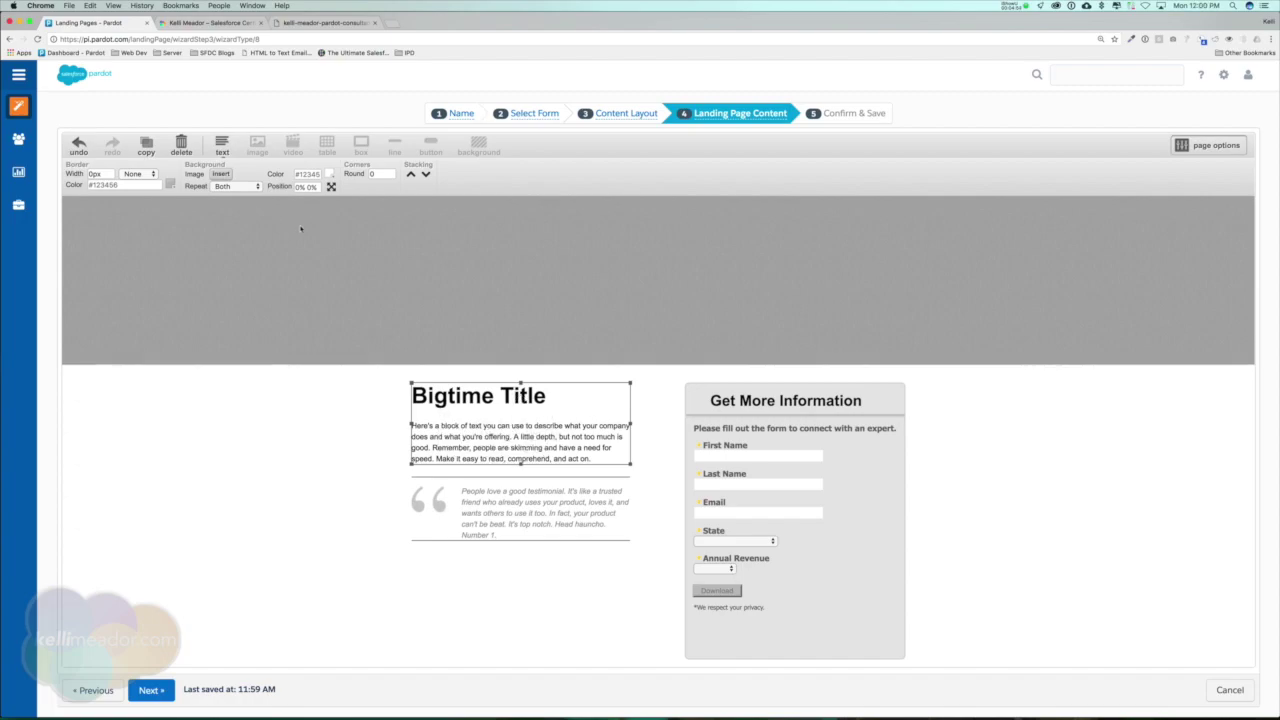
scroll(495, 328, "up", 3)
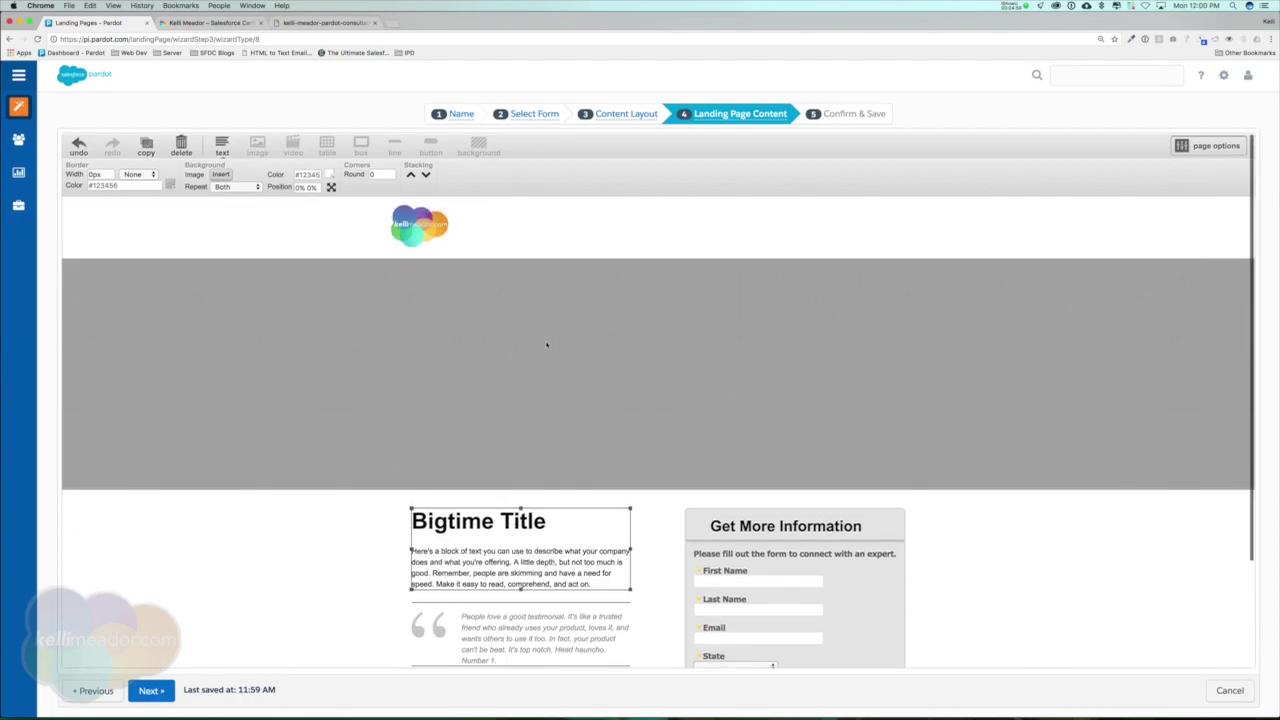
left_click(543, 349)
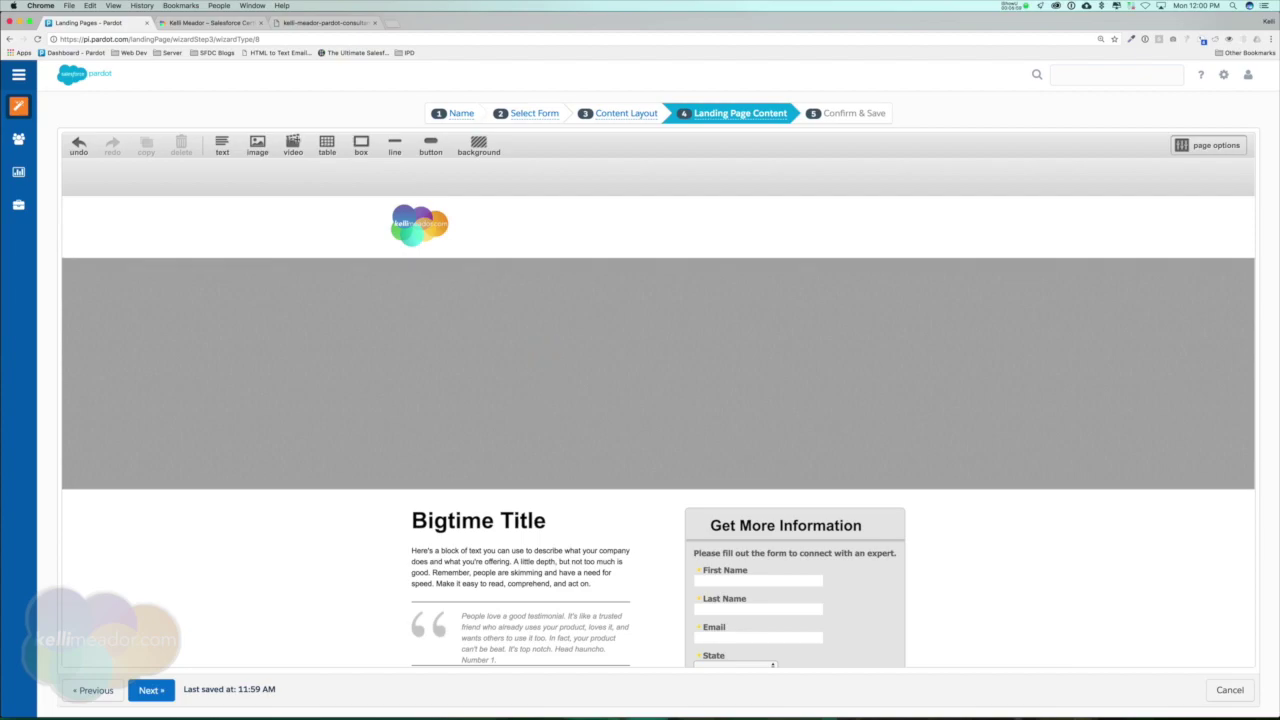
left_click(705, 347)
left_click(705, 347)
left_click(765, 453)
left_click(735, 109)
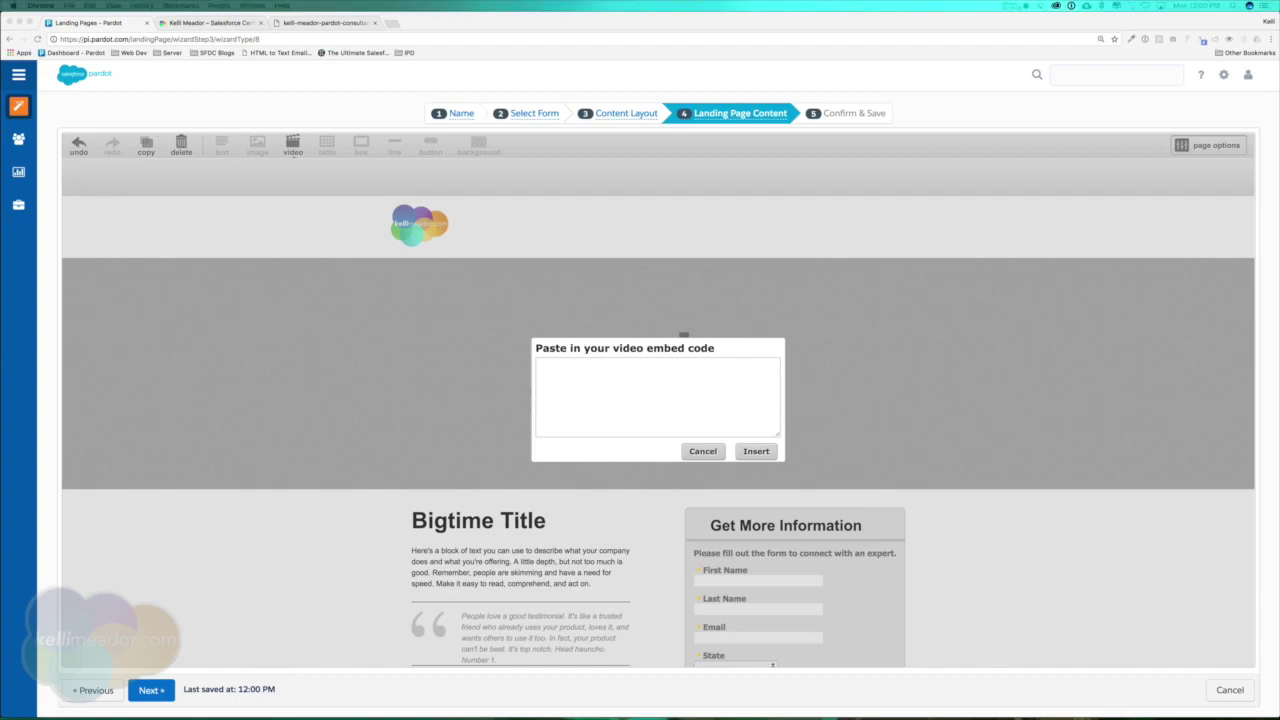
left_click(585, 363)
type("<iframe width=\"560\" height=\"315\" src=\"https://www.youtube.com/embed/dTPM7312kh0\" frameborder=\"0\" allowfullscreen></iframe>")
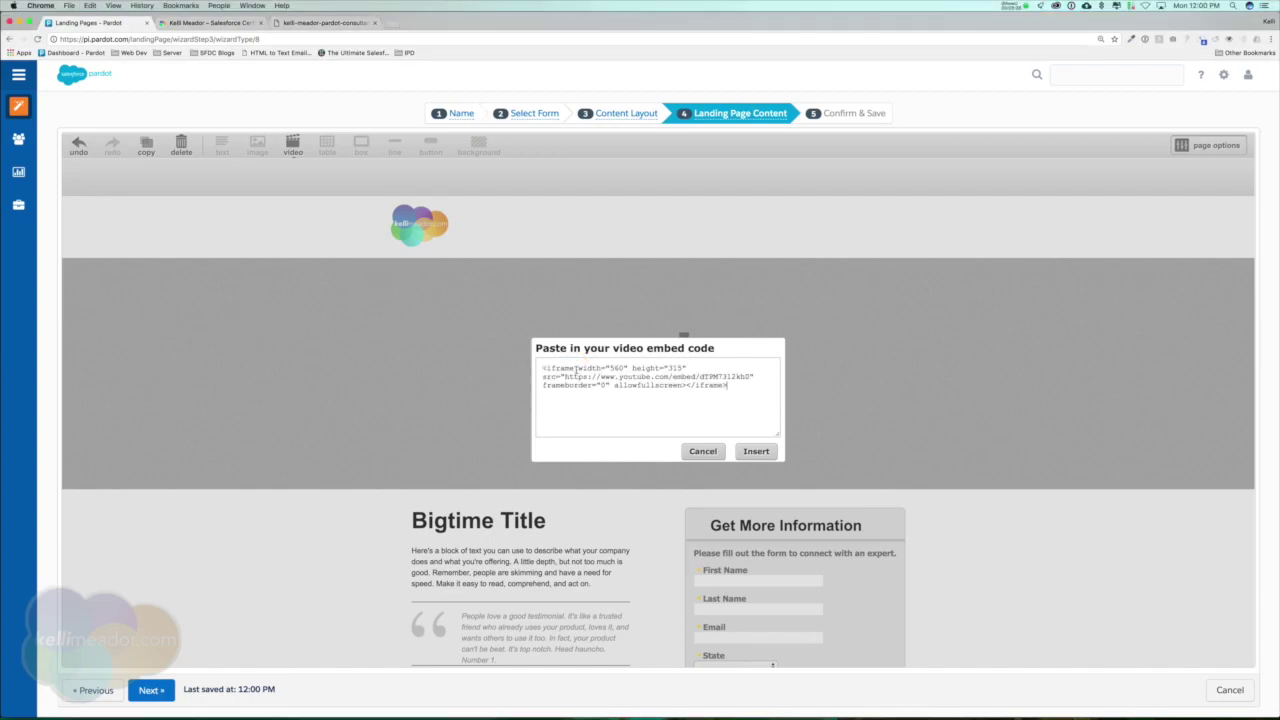
left_click(756, 451)
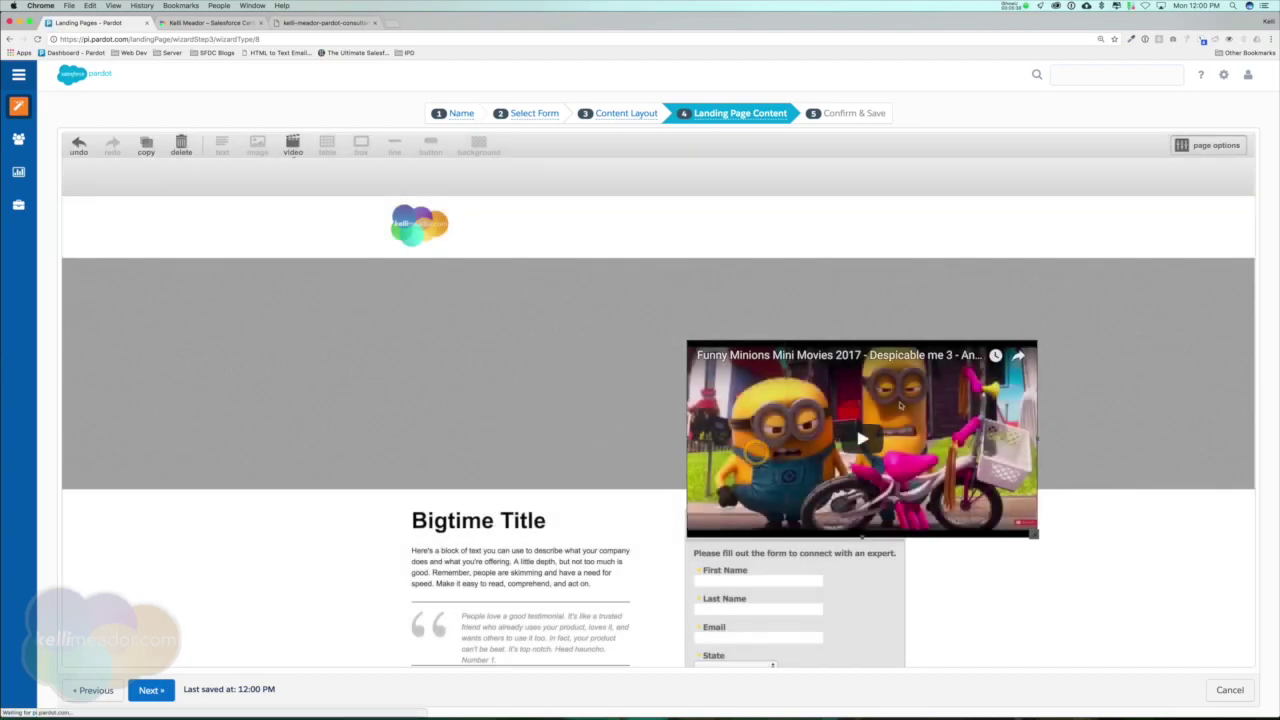
Step: Move the embedded video to the center of the gray banner, above the title and form
left_click(901, 392)
left_click_drag(901, 392, 681, 324)
scroll(1084, 551, "down", 3)
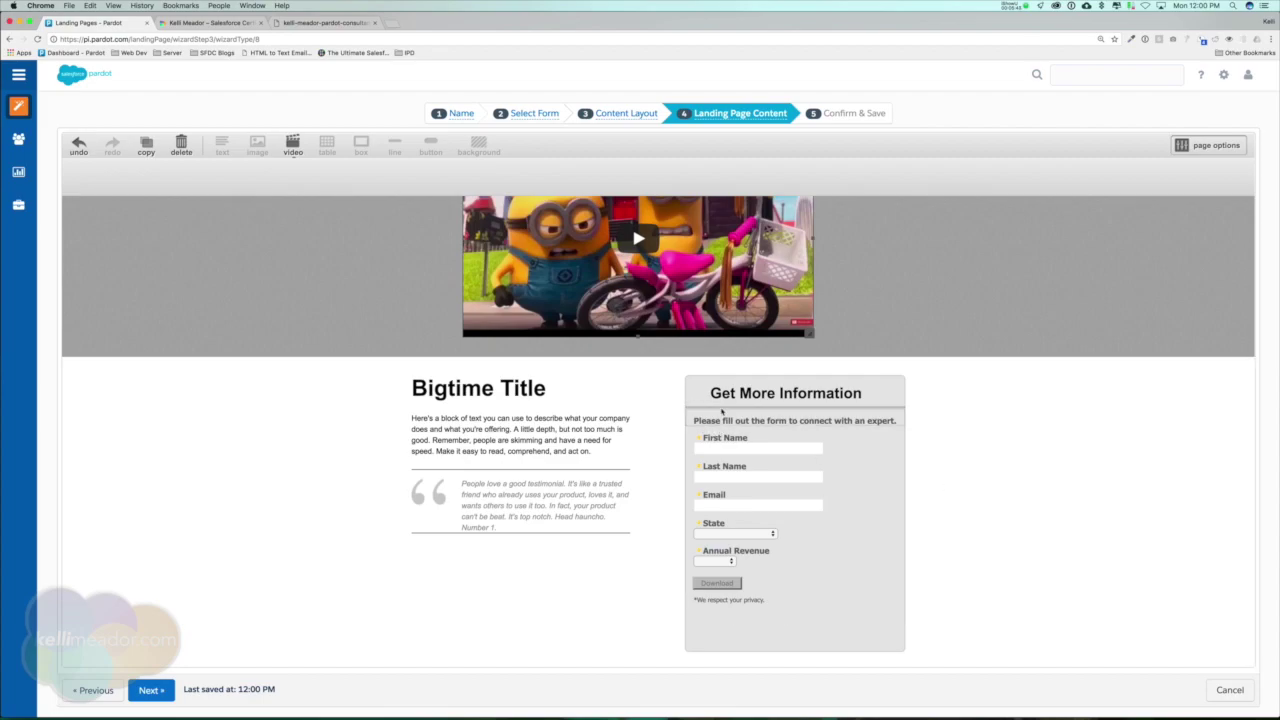
Step: Confirm and save the DEMO landing page, and open its published page from the vanity URL link
left_click(153, 692)
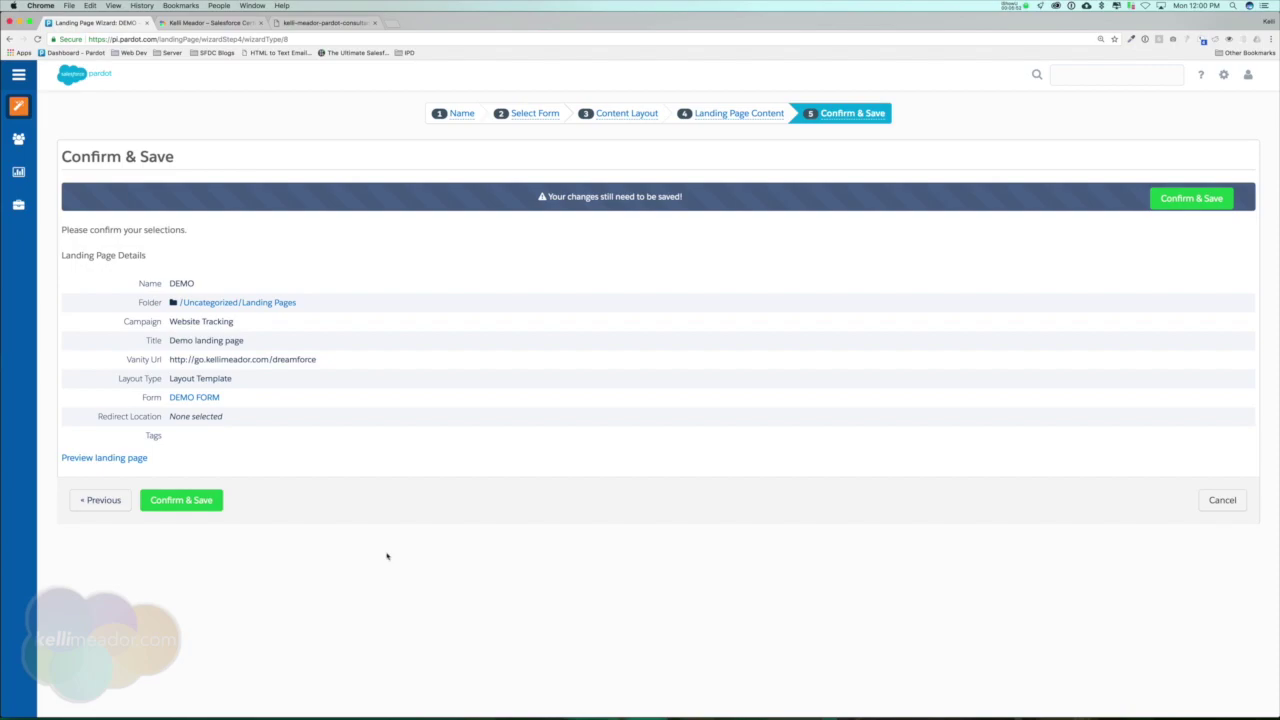
left_click(180, 500)
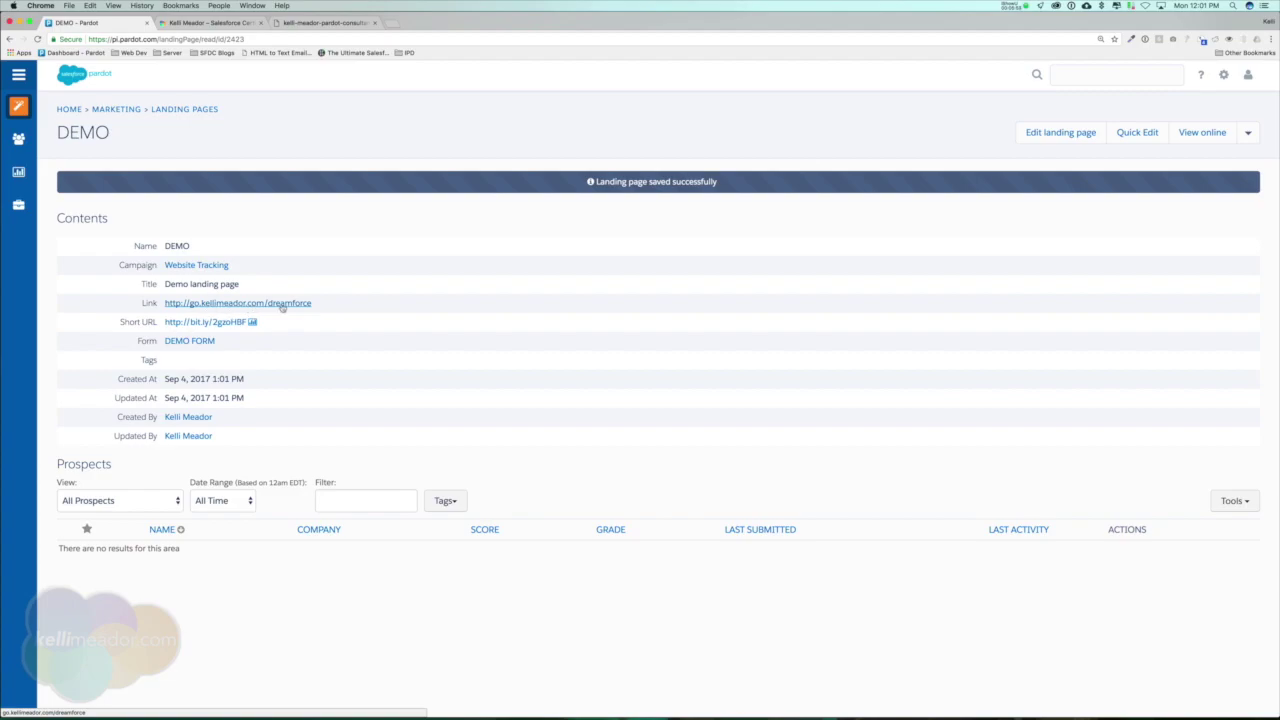
left_click(282, 304)
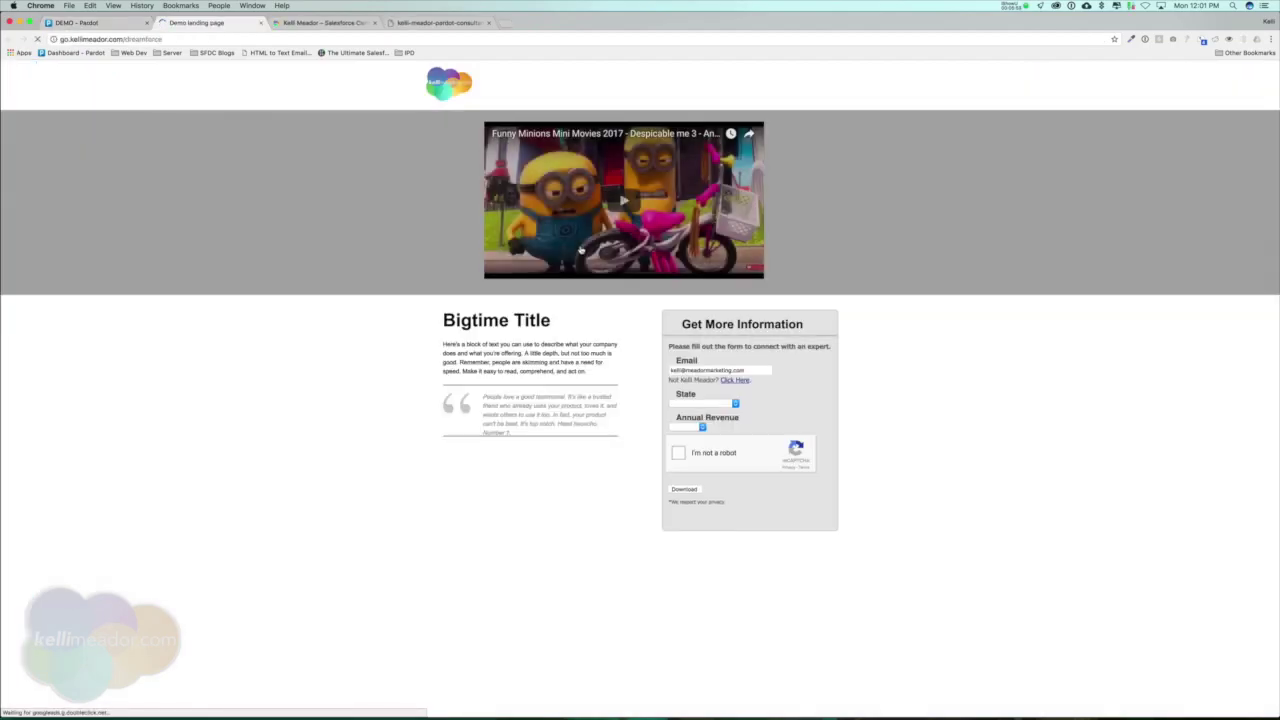
left_click(703, 370)
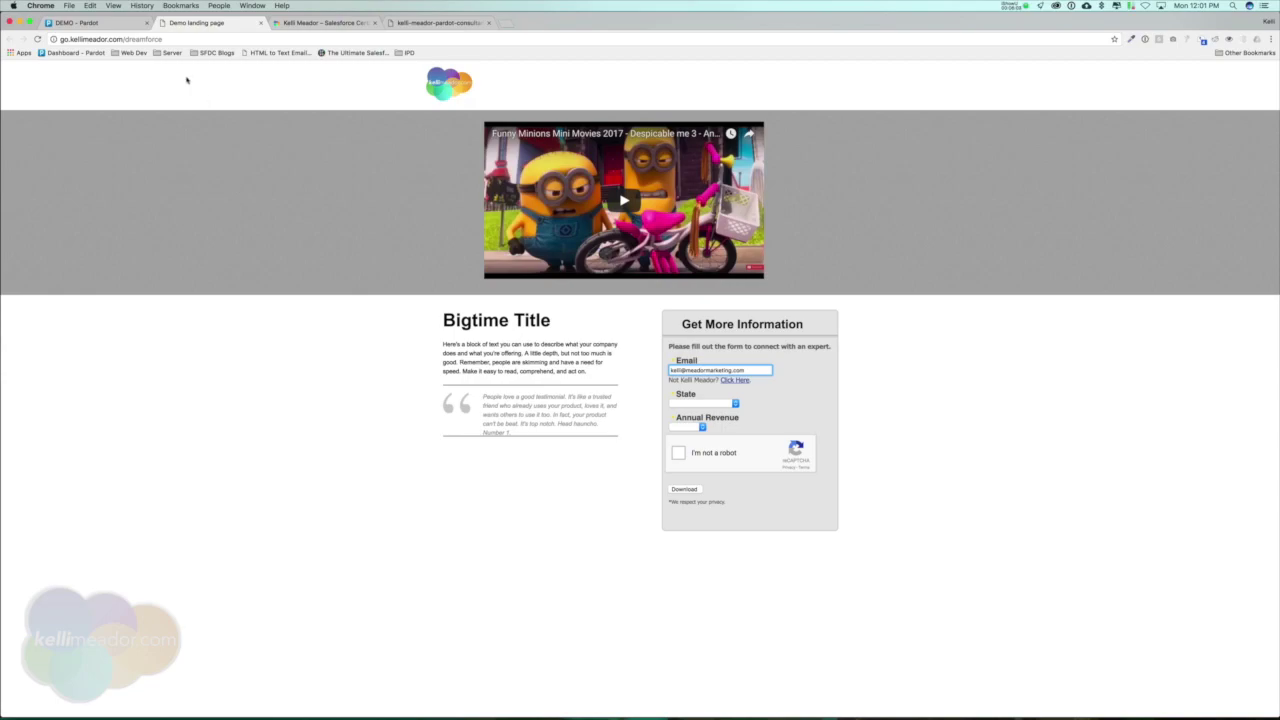
Step: Check the published page's responsiveness in a separate browser window at narrow and wide widths, and close that window
left_click_drag(192, 22, 222, 50)
left_click_drag(16, 45, 496, 116)
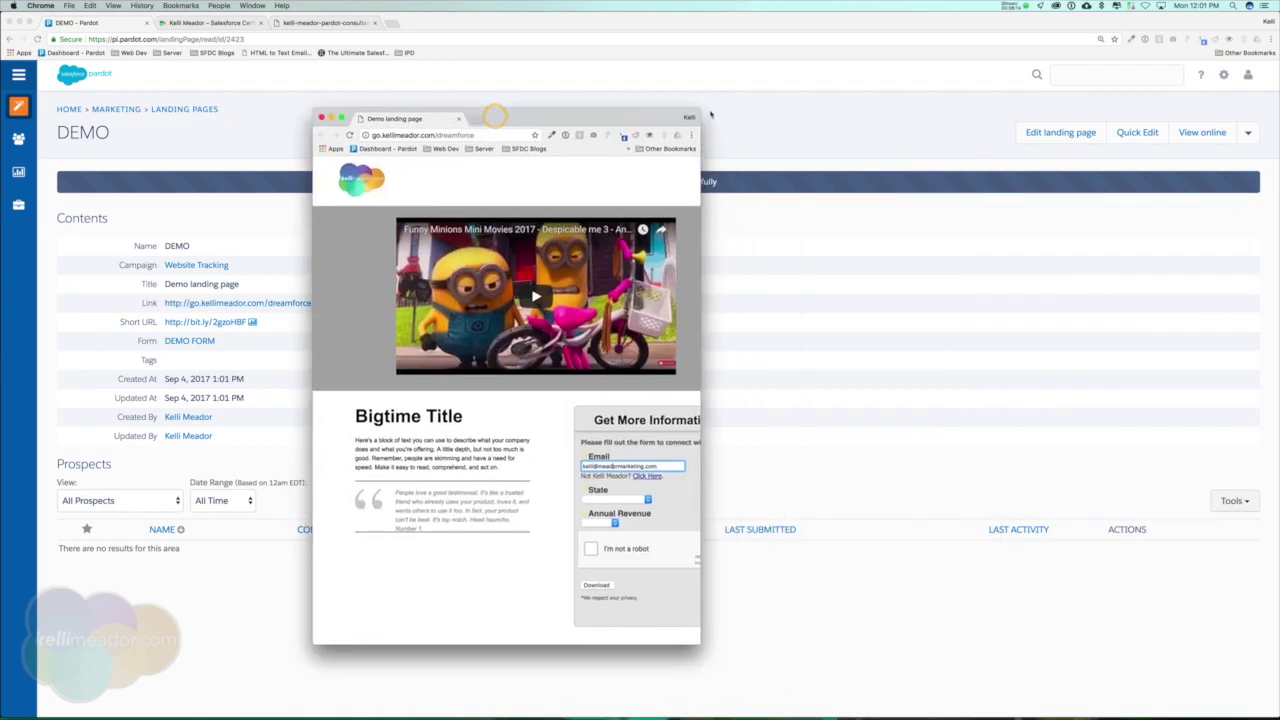
left_click_drag(697, 112, 472, 150)
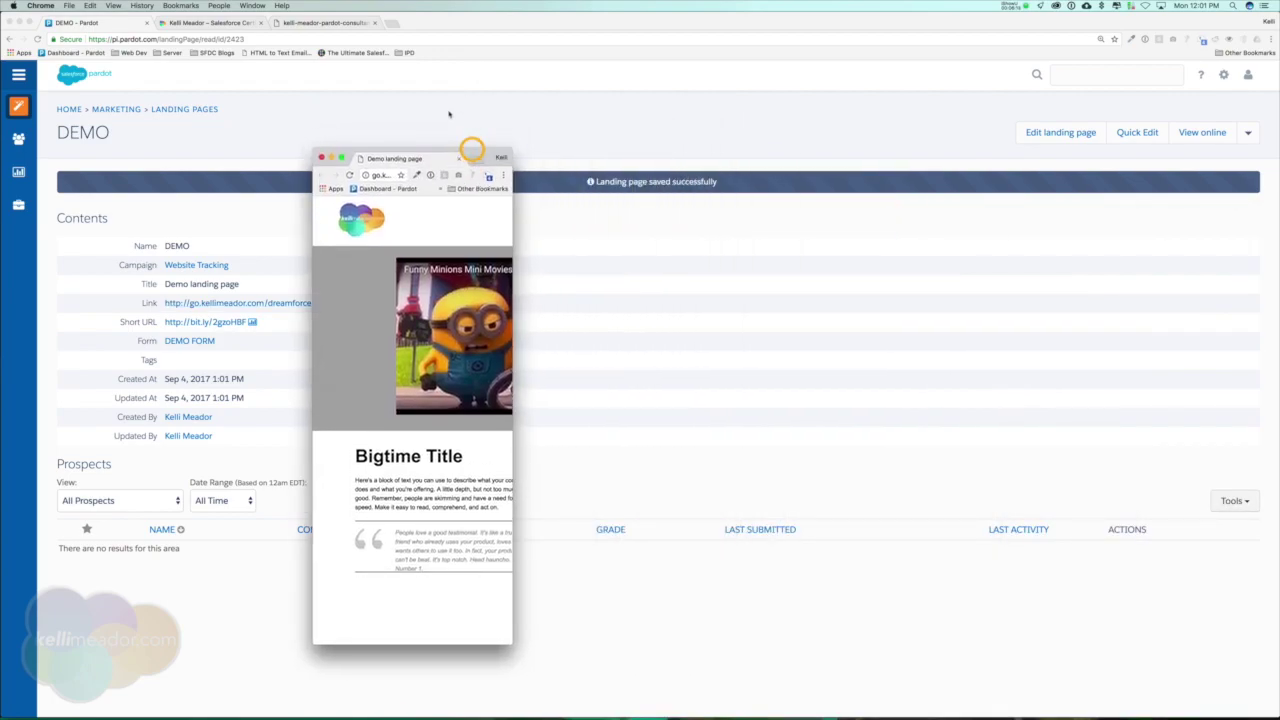
scroll(474, 411, "right", 5)
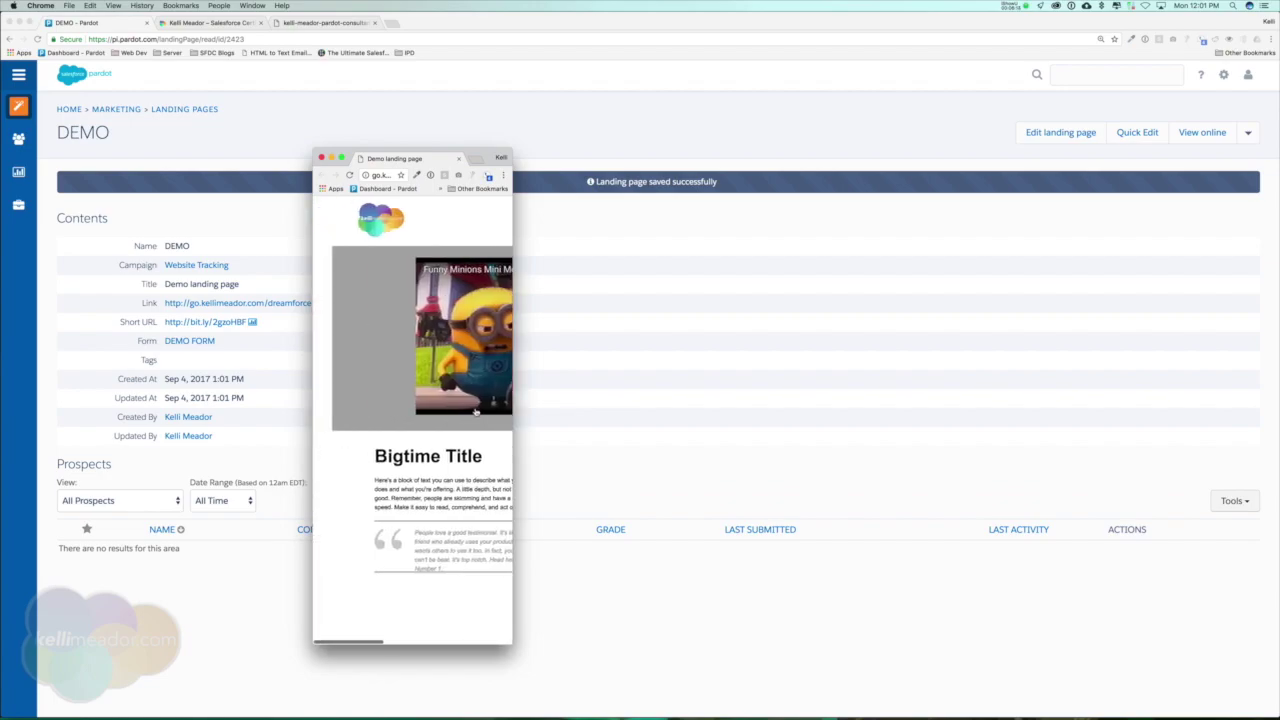
left_click_drag(514, 646, 972, 655)
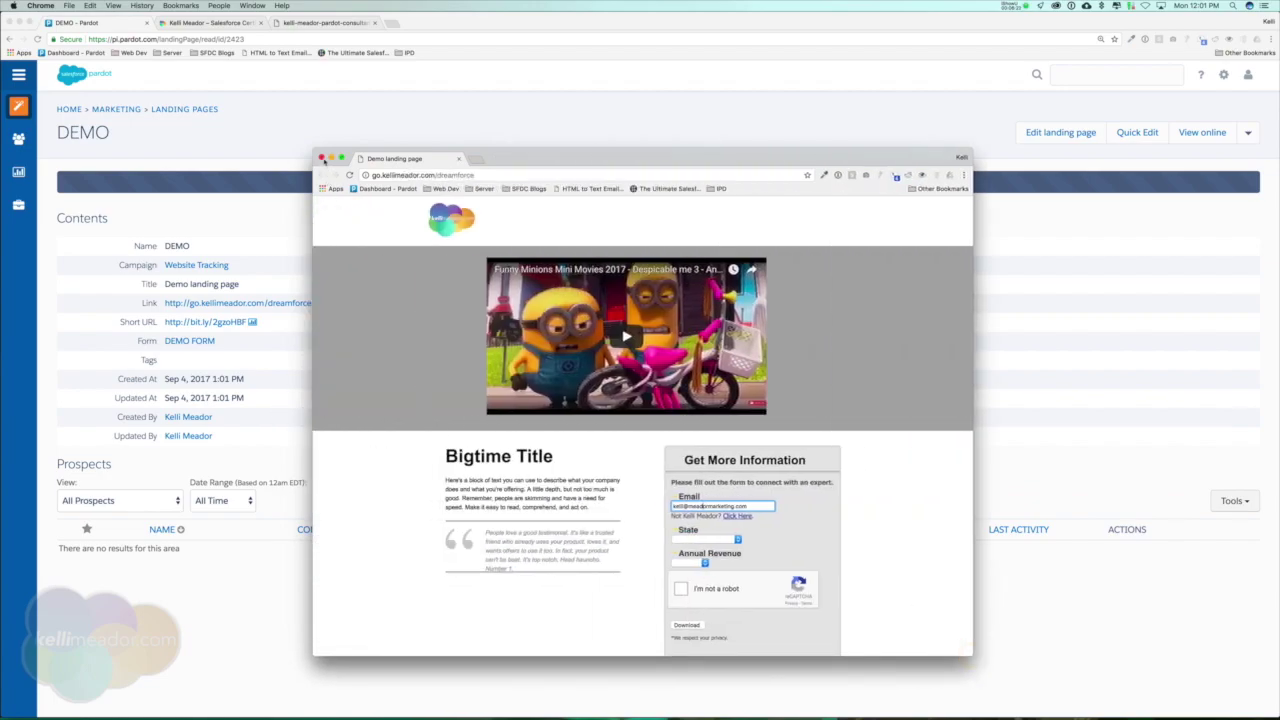
left_click(321, 158)
left_click(459, 228)
Step: Start a new layout template in the marketing layout templates and name it Responsive Landing Page
left_click(89, 80)
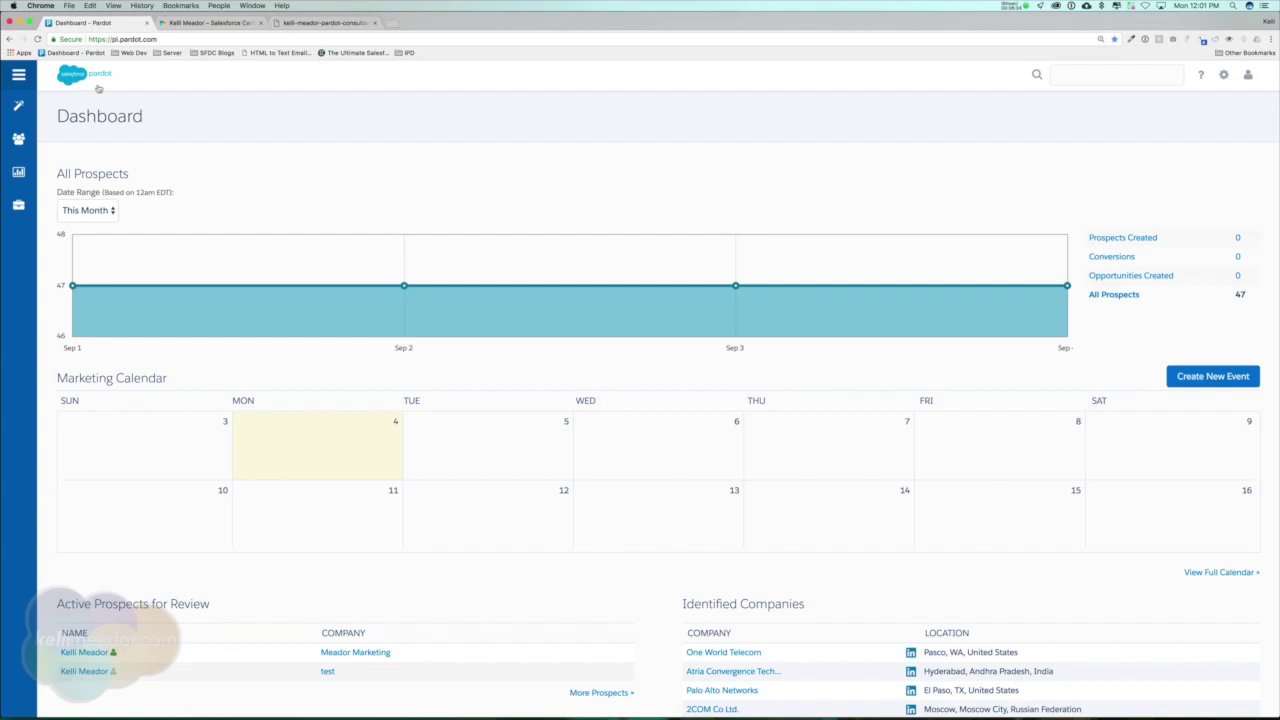
mouse_move(19, 106)
mouse_move(96, 312)
left_click(238, 350)
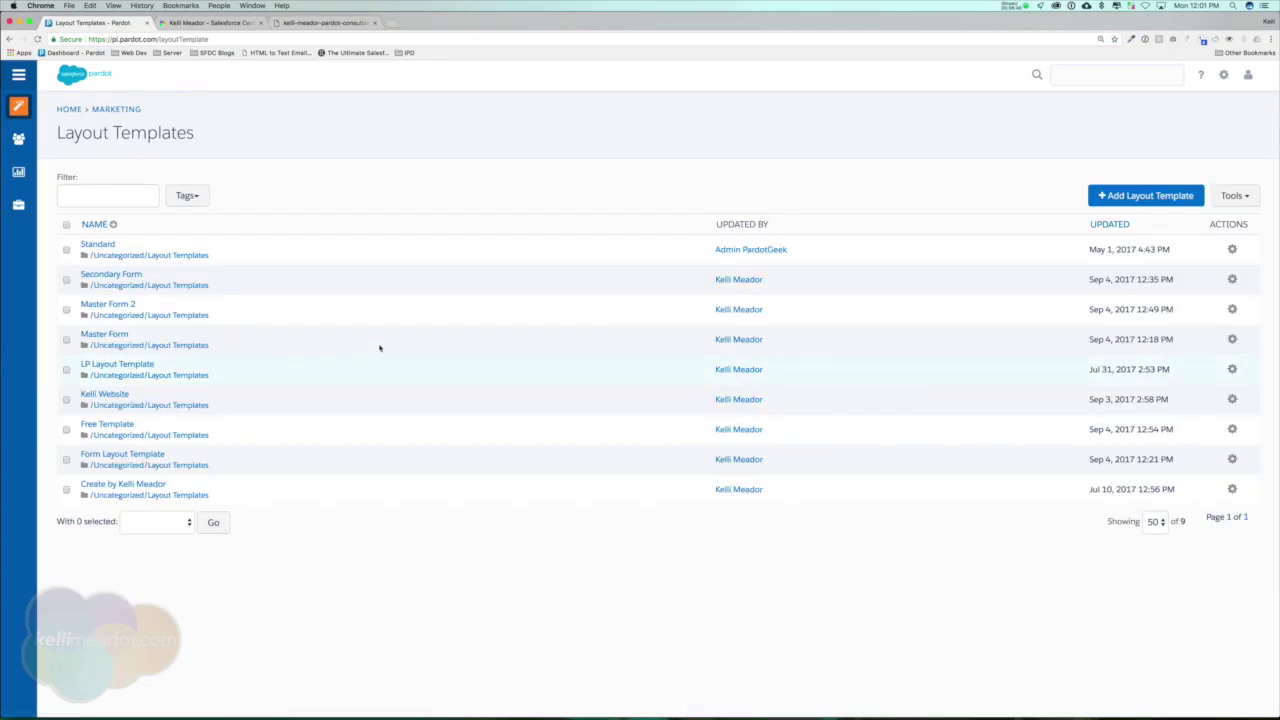
left_click(1118, 195)
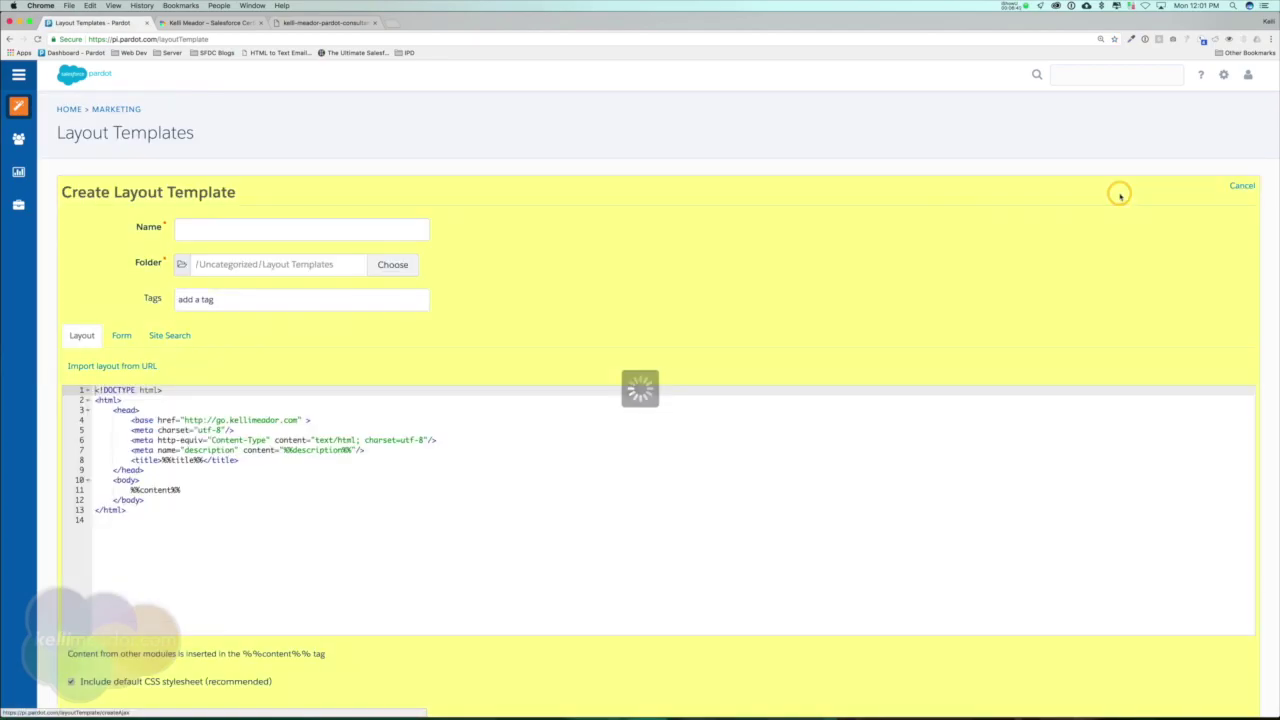
left_click(289, 231)
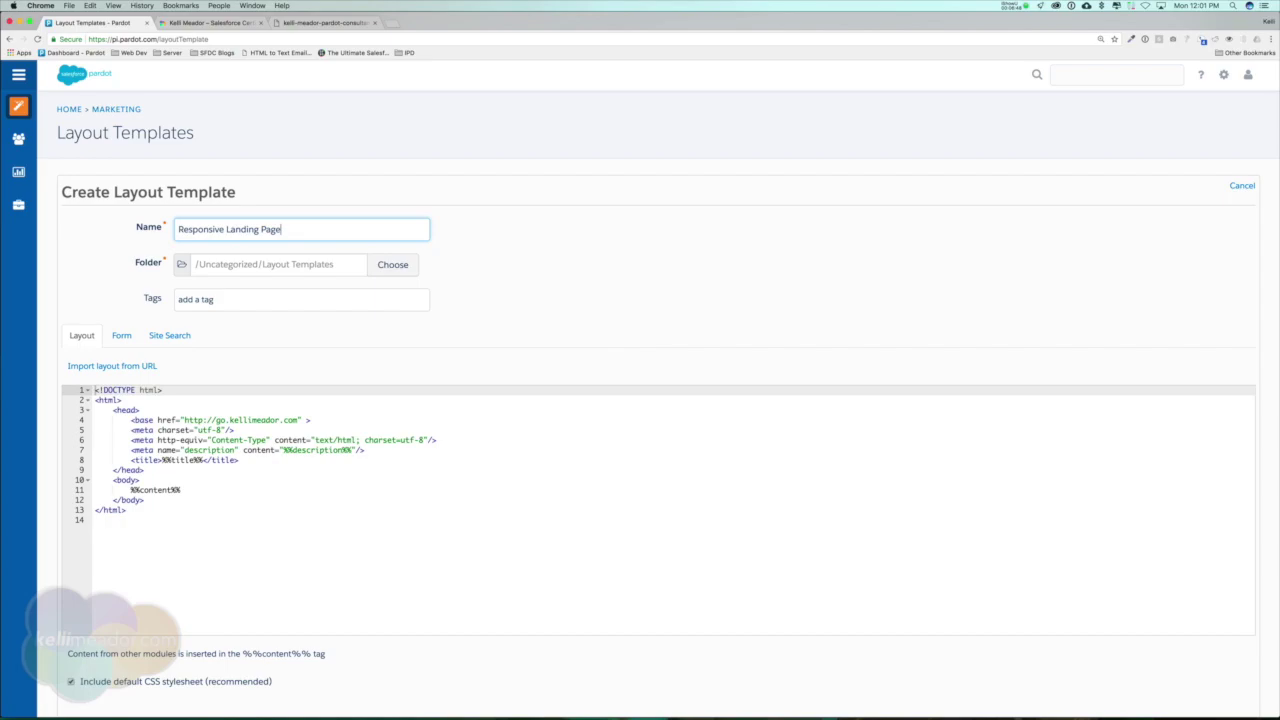
left_click(473, 344)
Step: Replace the default layout HTML with the full page code copied from the untitled file in Atom, and create the layout template
scroll(317, 590, "down", 2)
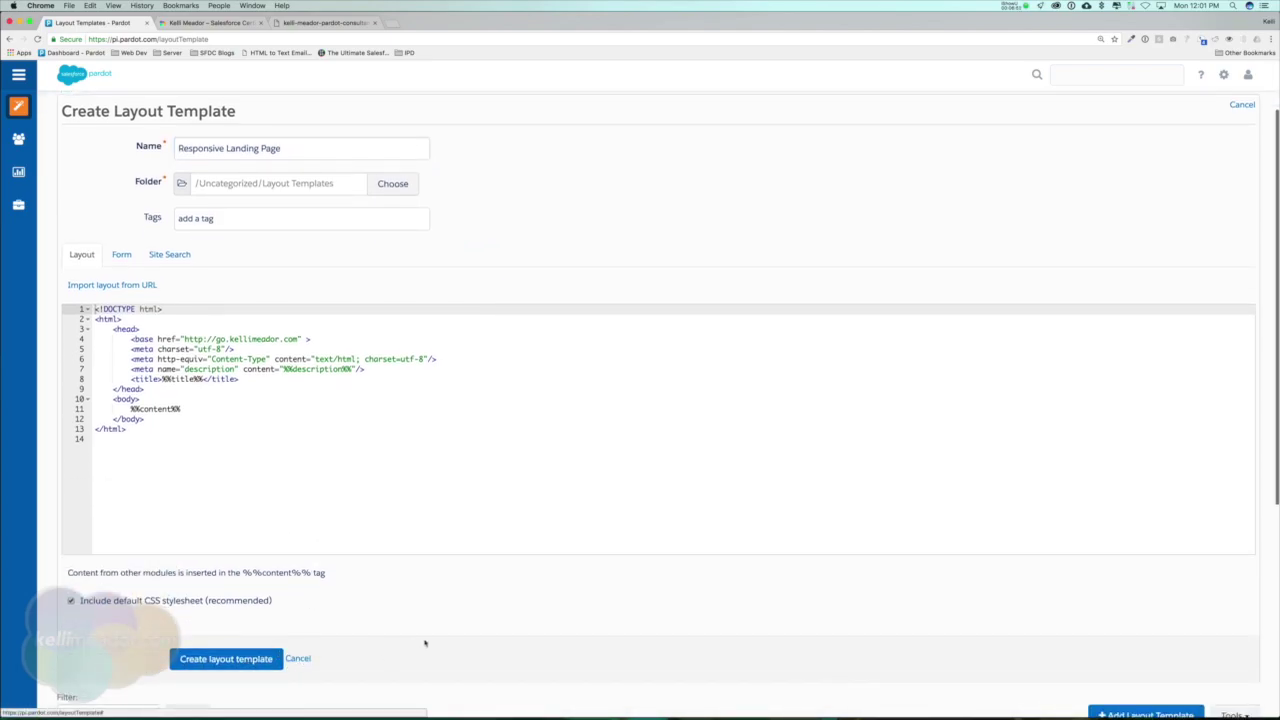
scroll(426, 640, "down", 5)
scroll(545, 454, "up", 3)
mouse_move(768, 705)
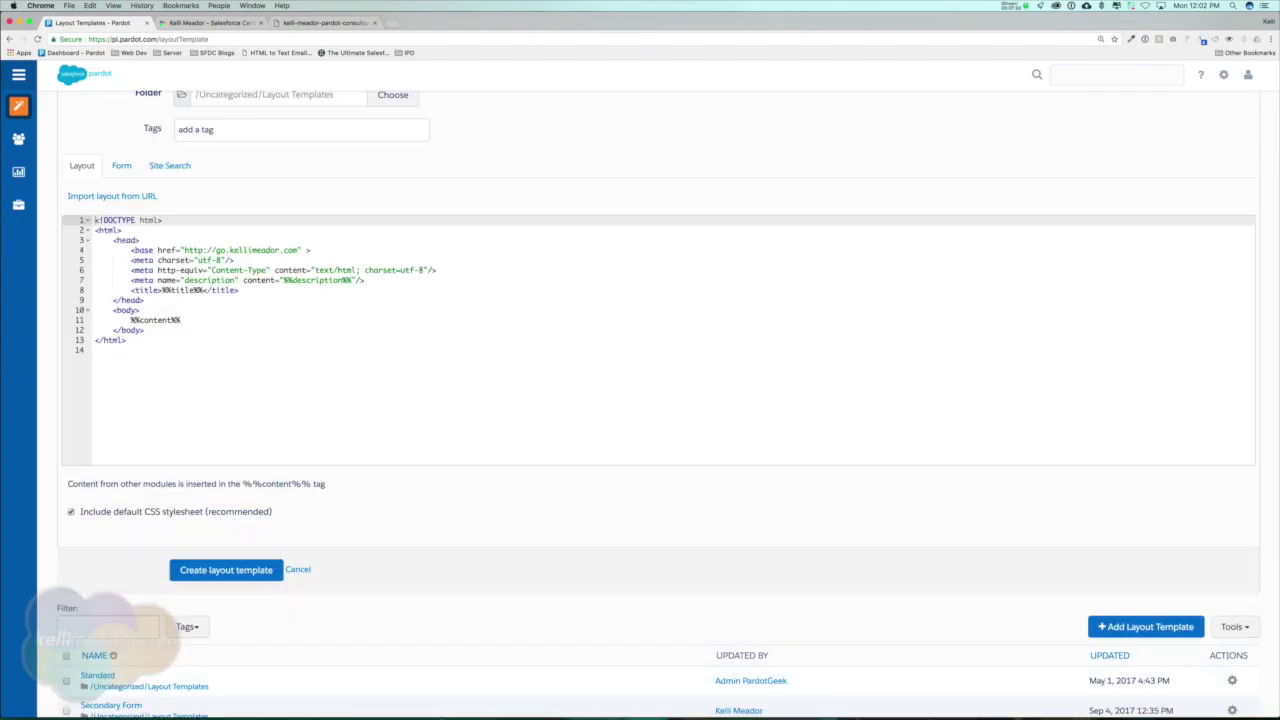
left_click(470, 700)
scroll(627, 176, "up", 20)
left_click(696, 157)
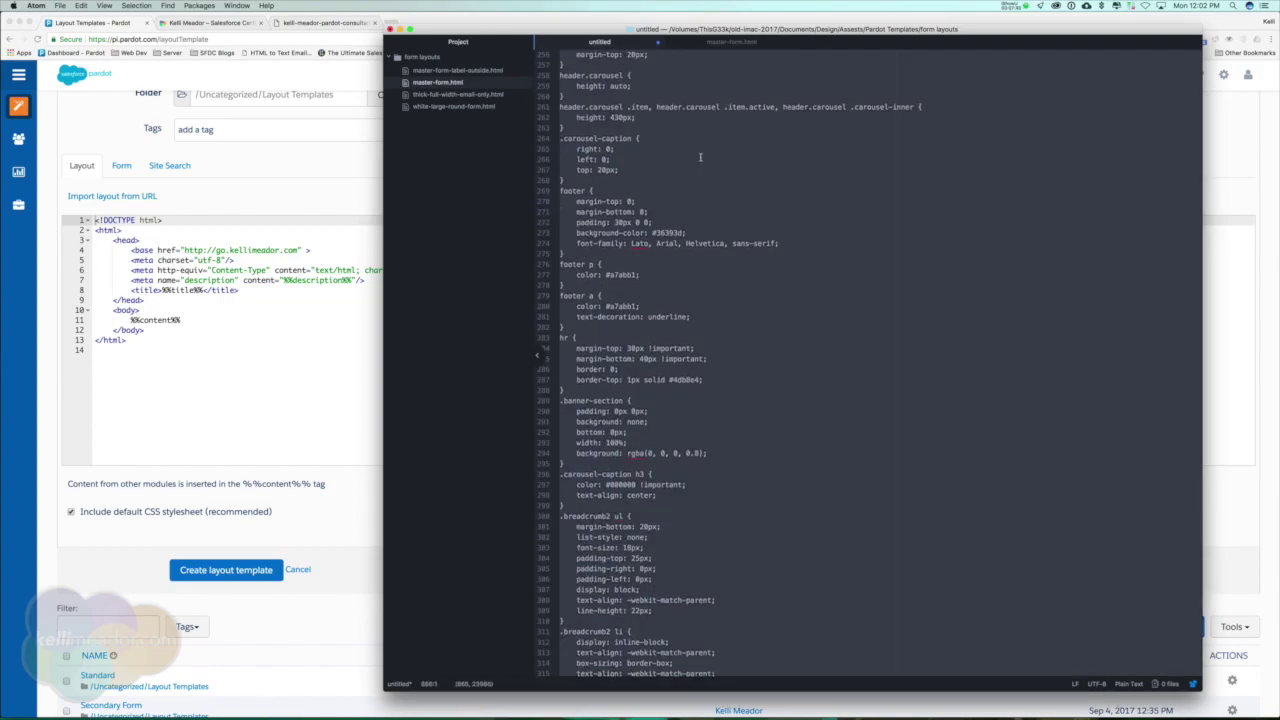
left_click(253, 325)
left_click_drag(240, 352, 58, 218)
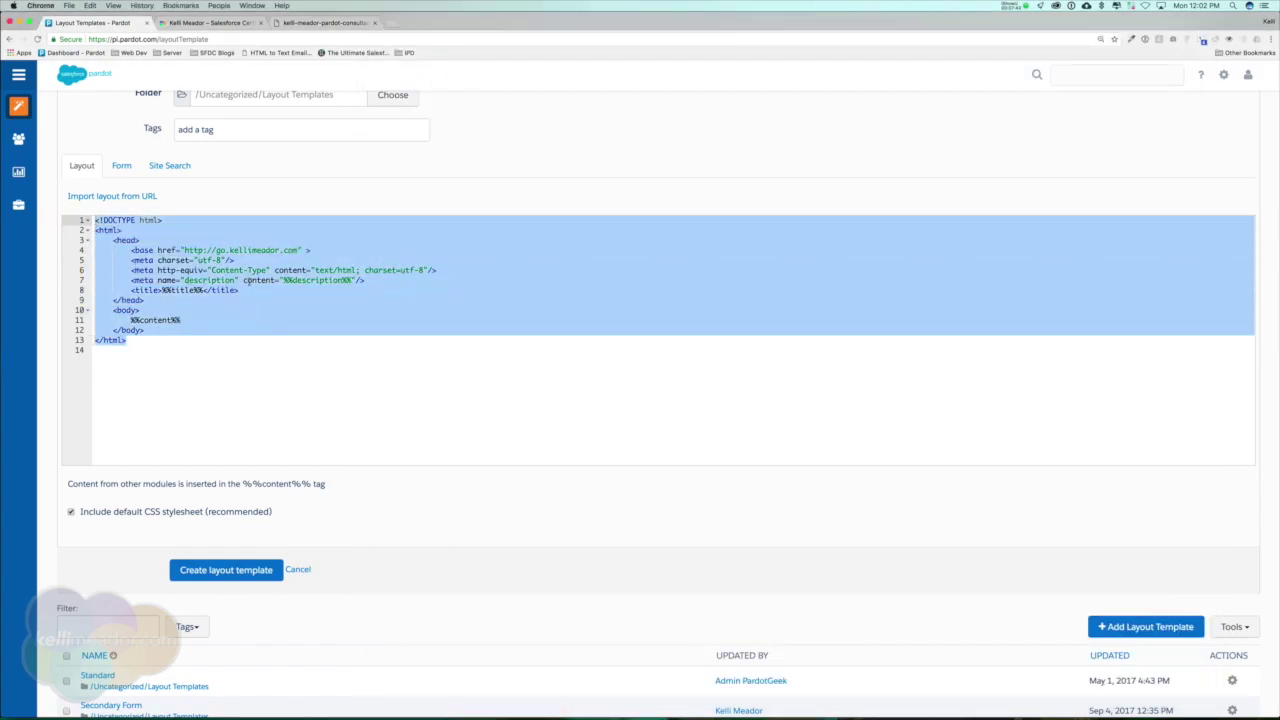
key("ctrl+v")
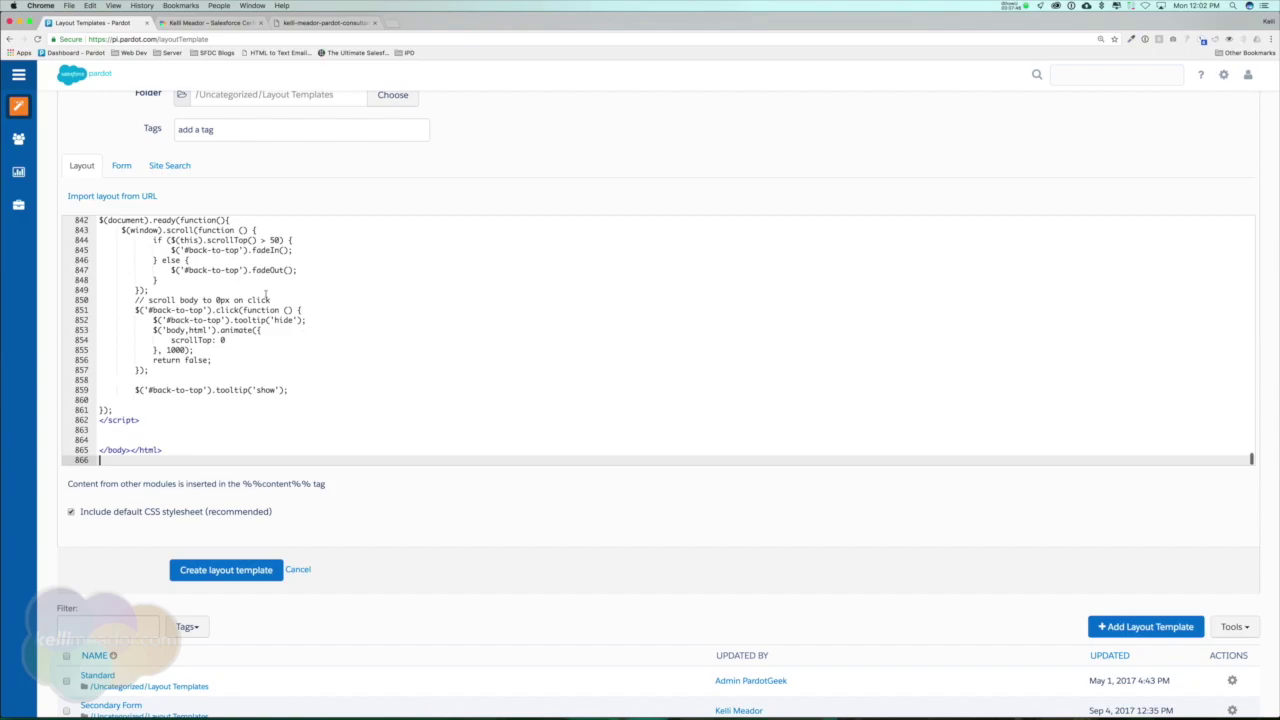
scroll(451, 509, "up", 2)
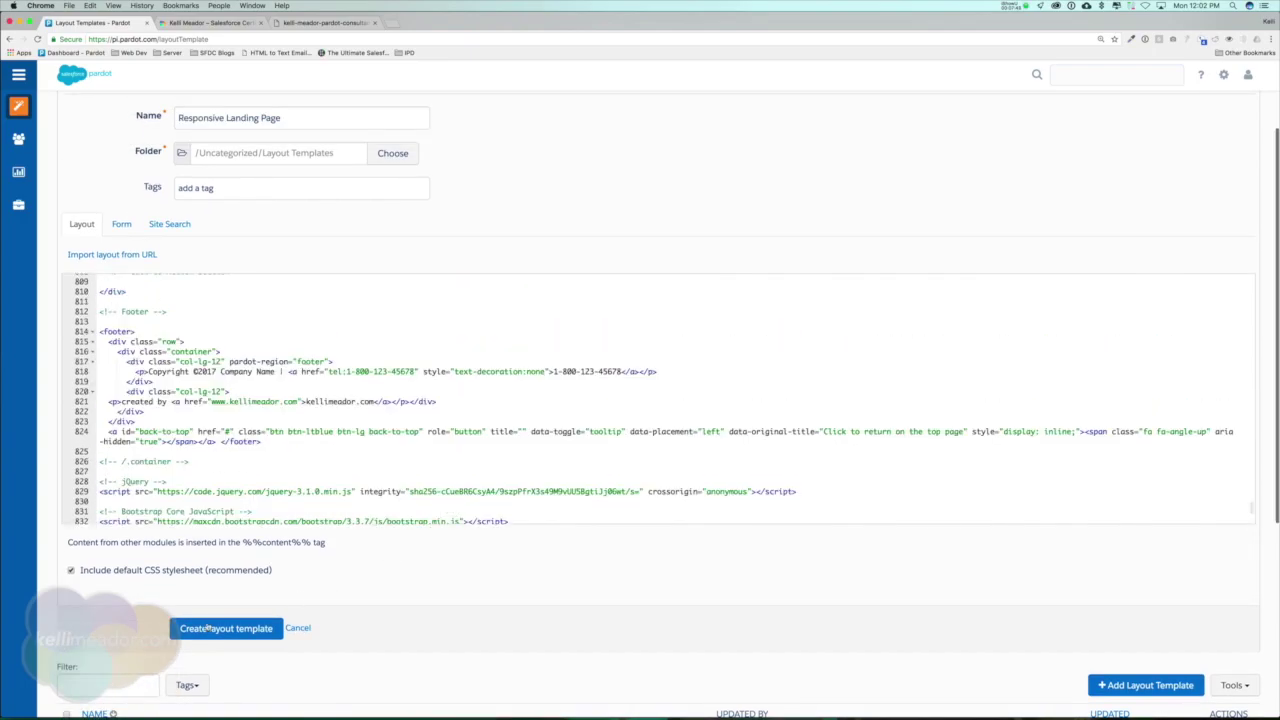
left_click(219, 628)
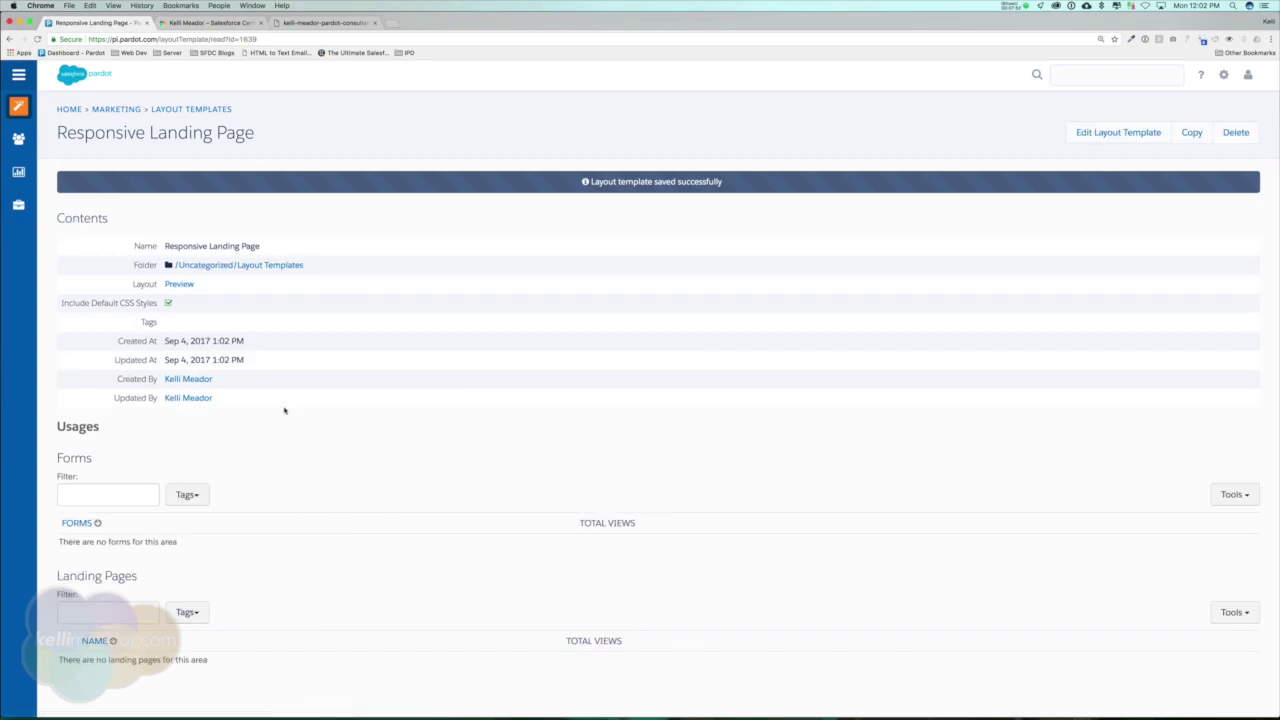
Step: Preview the Responsive Landing Page template in an enlarged window, look through its sections, and close the preview
left_click_drag(72, 133, 358, 132)
left_click(428, 149)
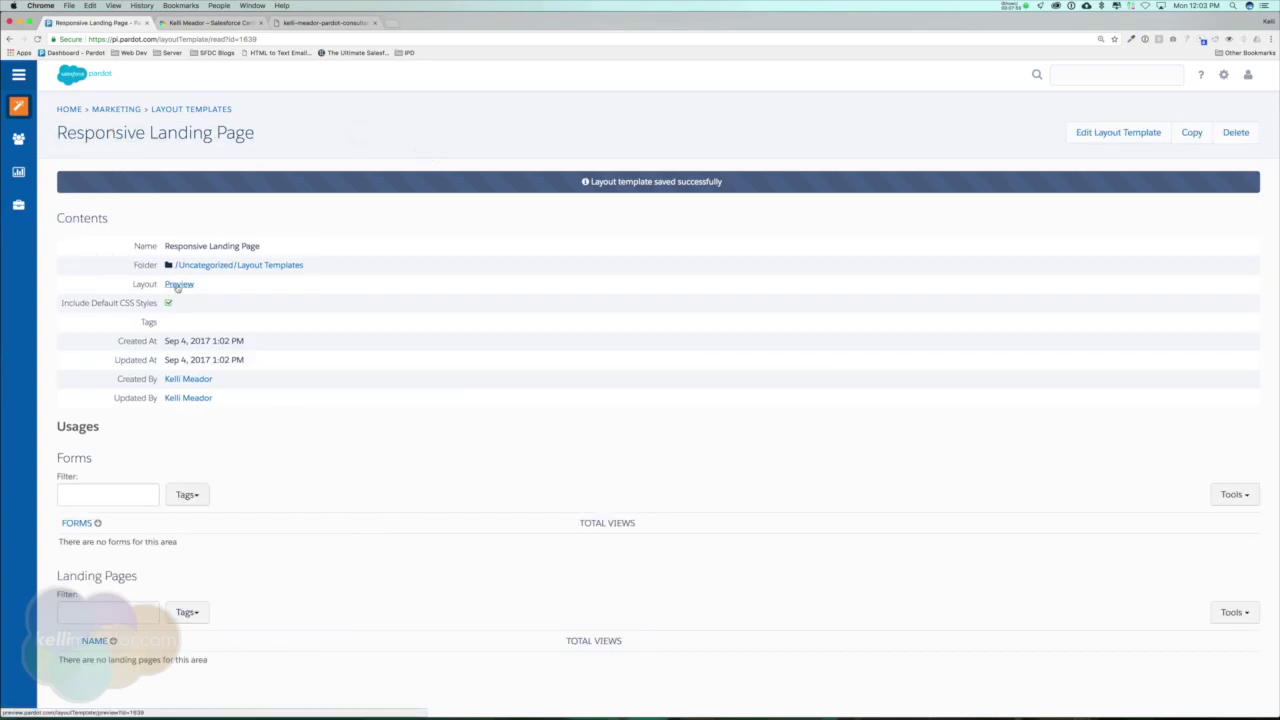
left_click(178, 285)
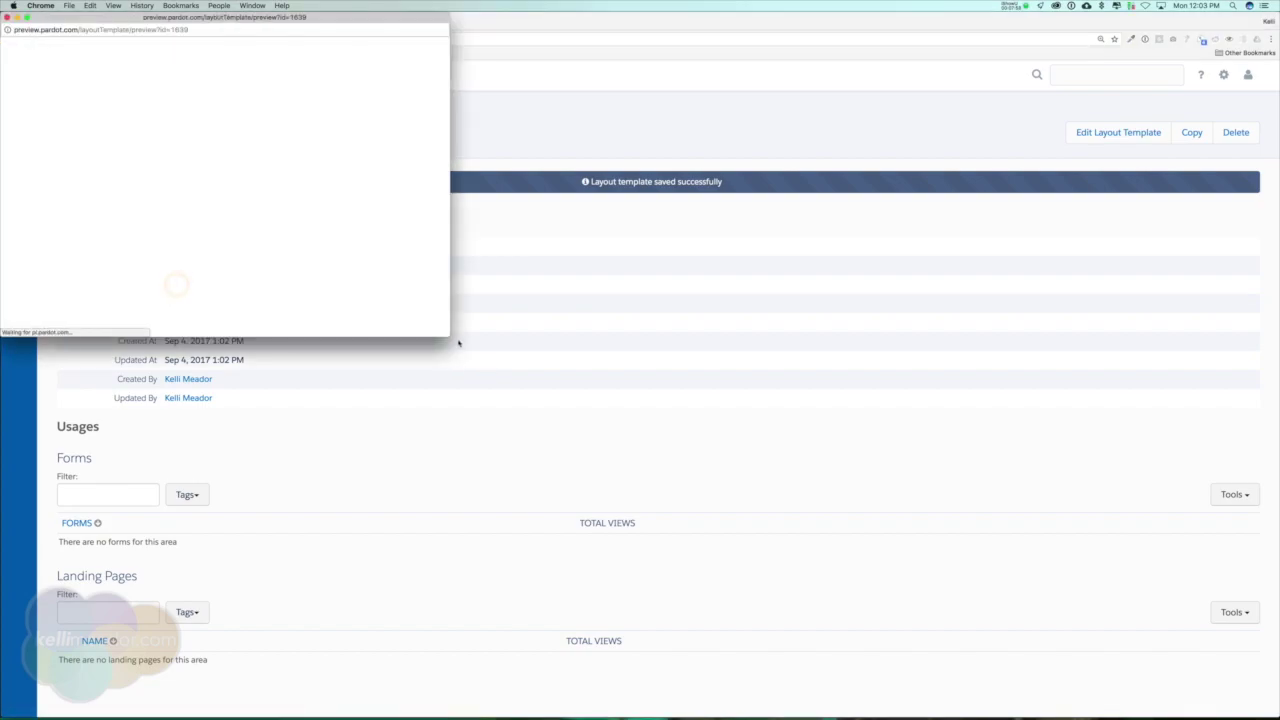
left_click_drag(446, 336, 1037, 626)
scroll(769, 534, "down", 4)
scroll(743, 534, "up", 4)
scroll(743, 534, "down", 1)
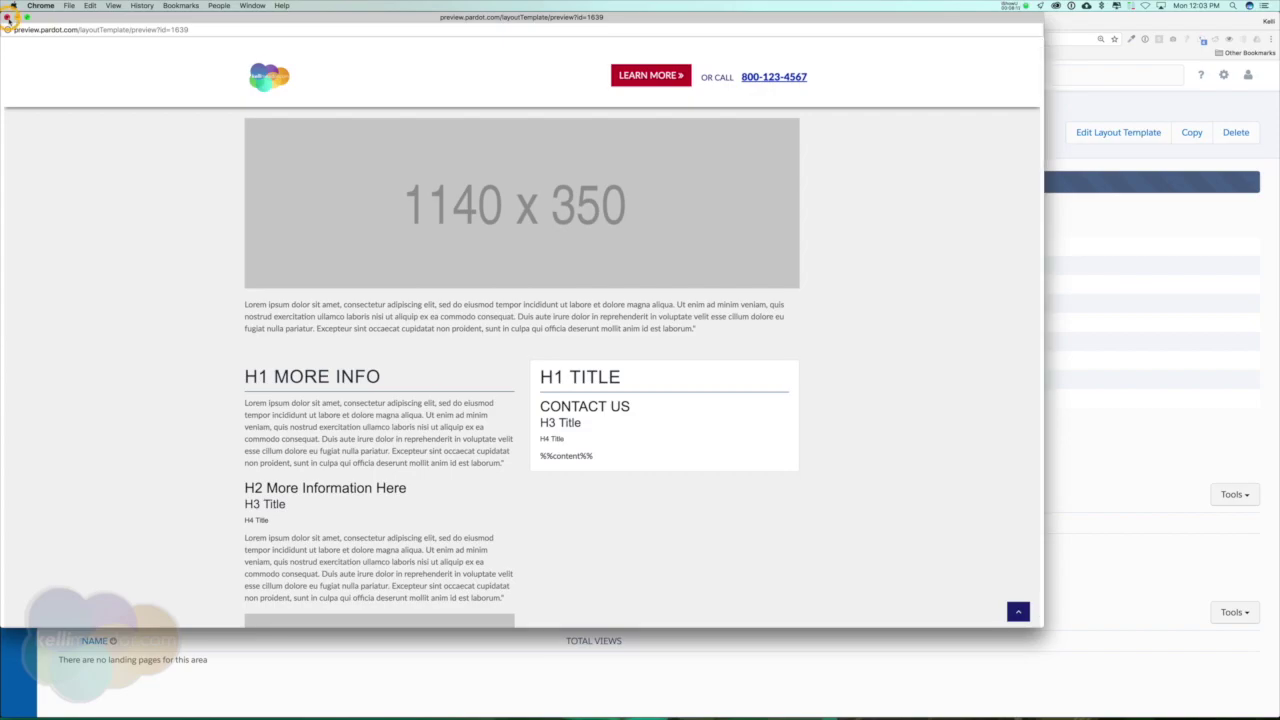
left_click(7, 17)
Step: Start a new landing page named Demo 3 with the title "This is my title" and the description "this is my description"
mouse_move(18, 106)
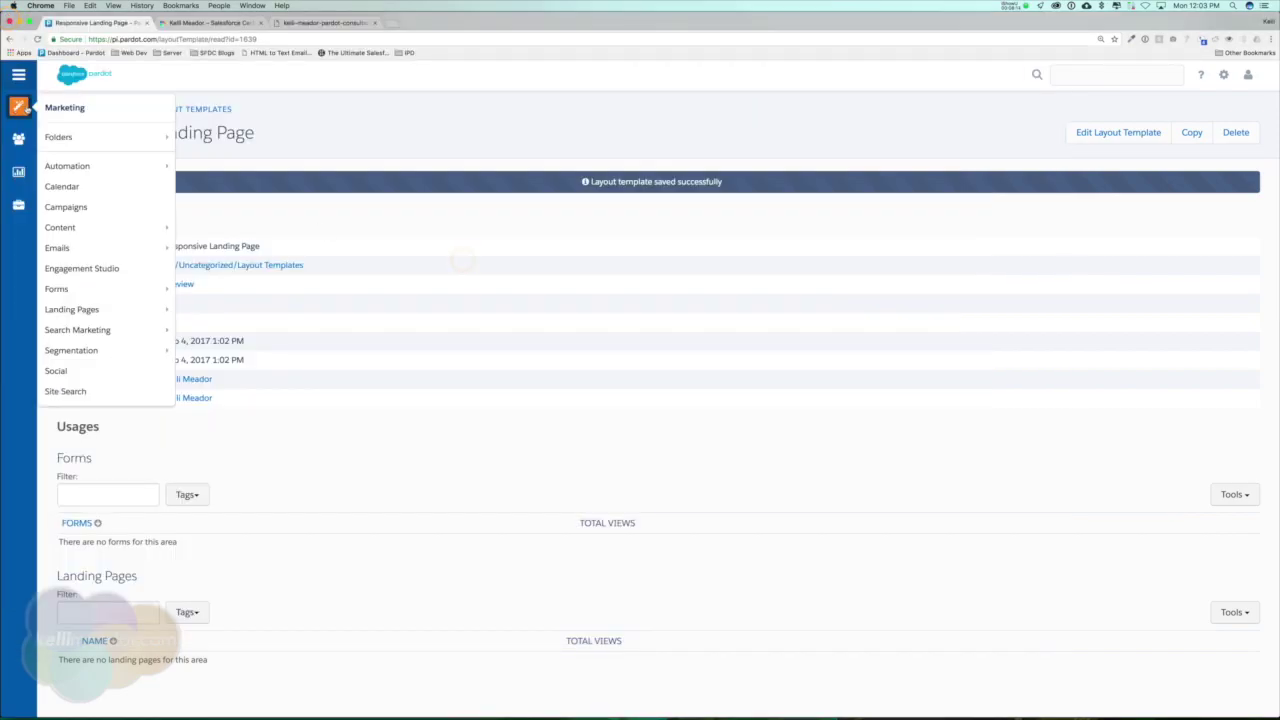
mouse_move(103, 310)
left_click(235, 380)
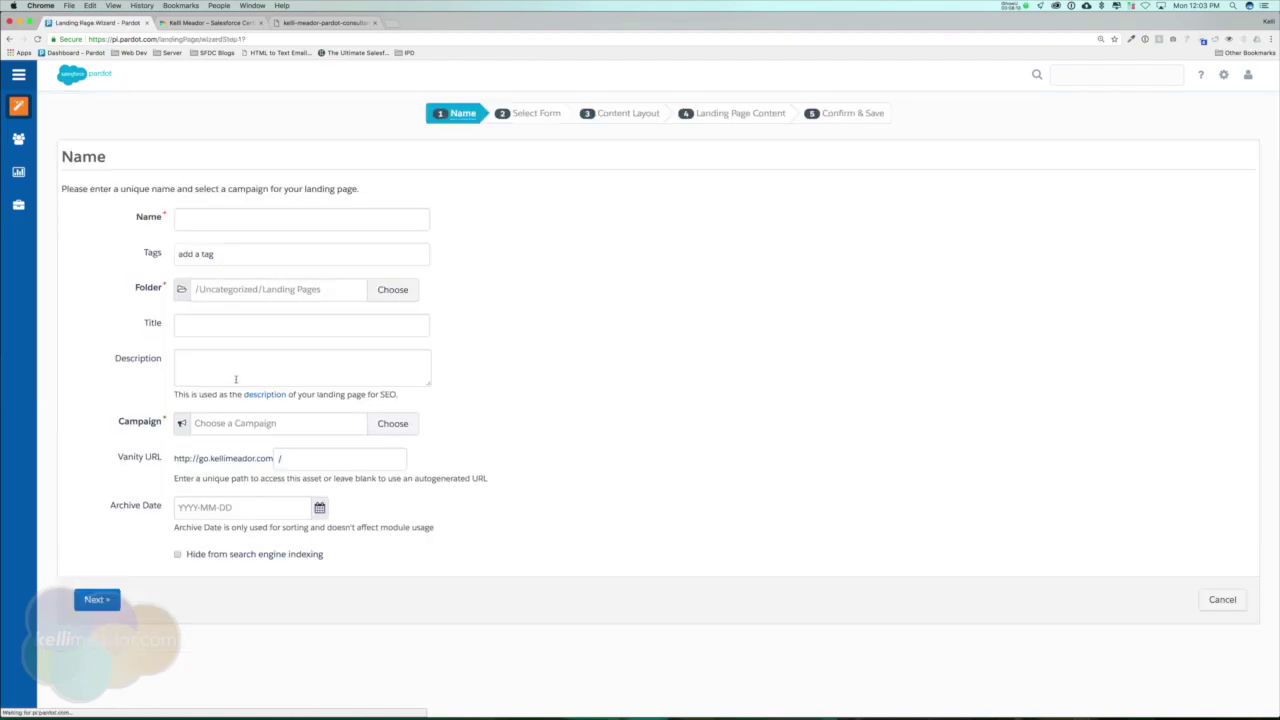
left_click(198, 214)
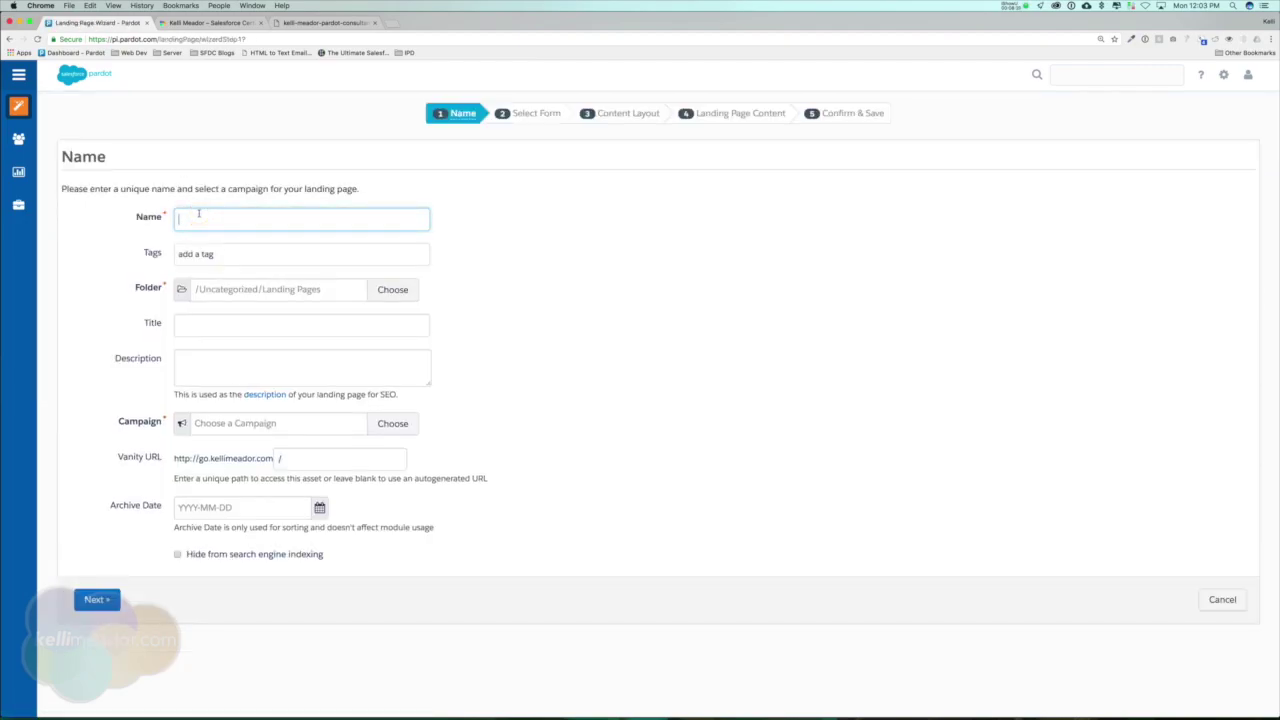
type("Demo")
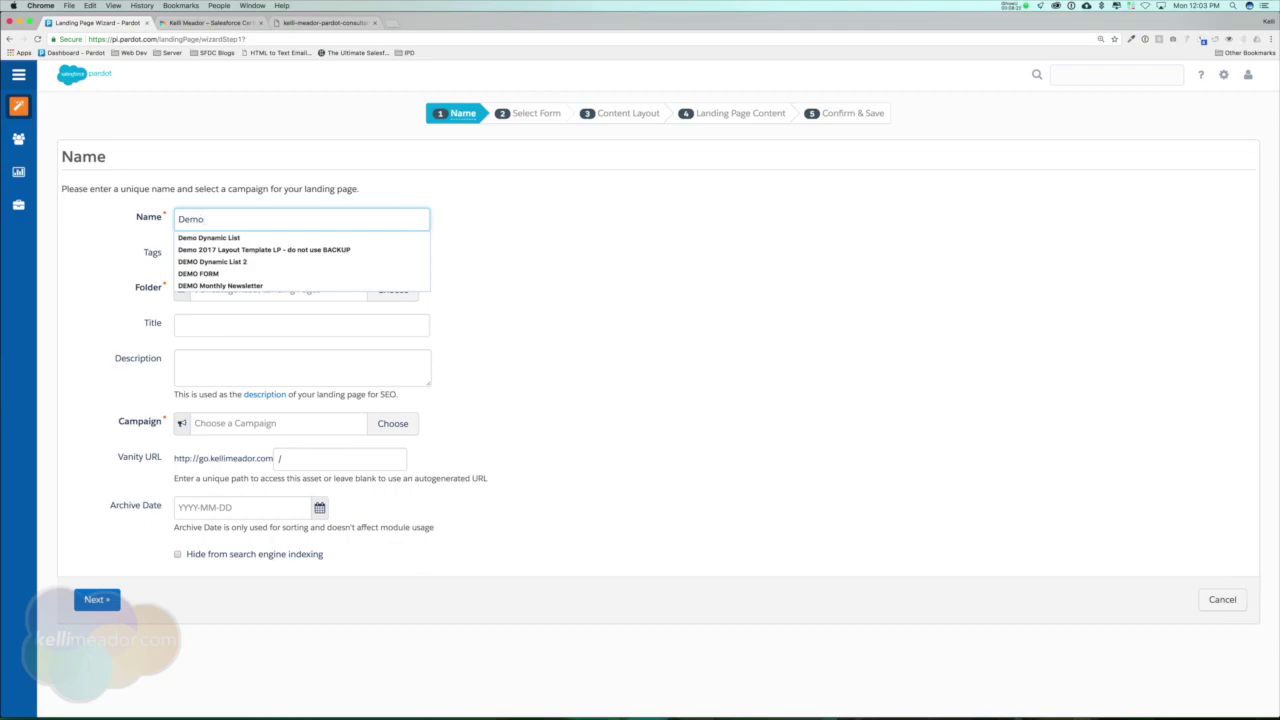
type(" 3")
left_click(273, 329)
type("This is my title")
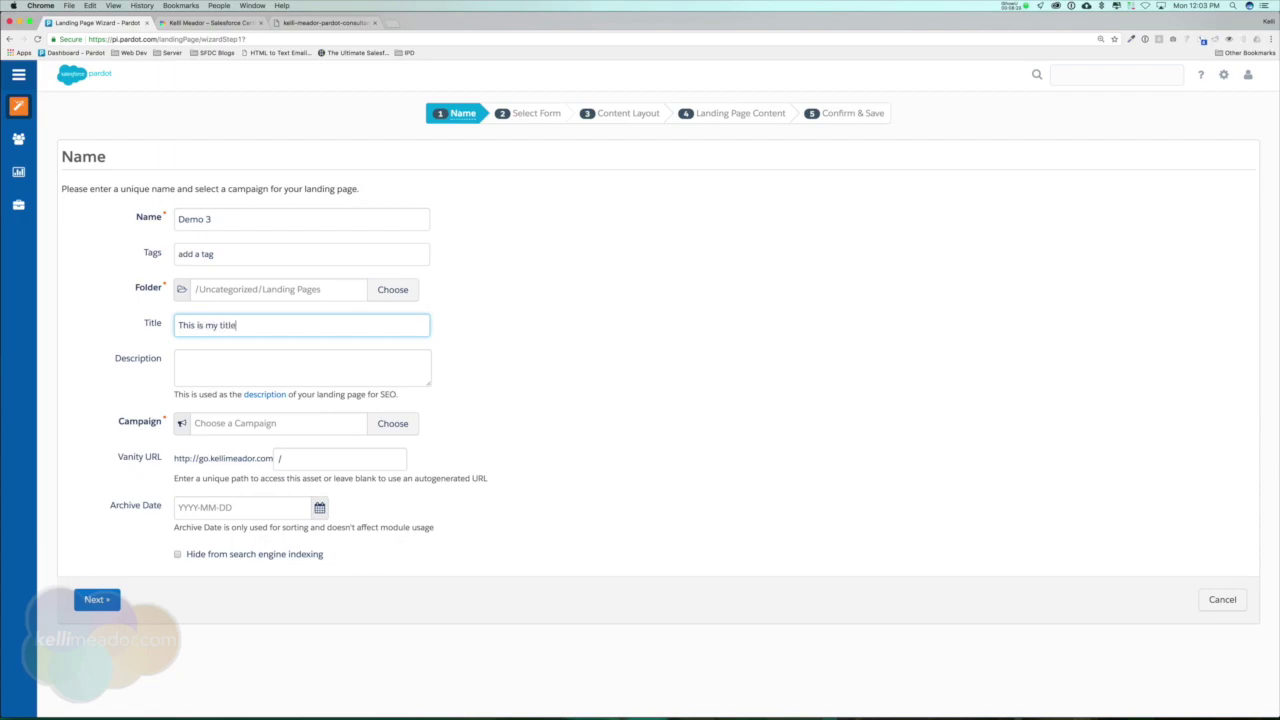
key("Tab")
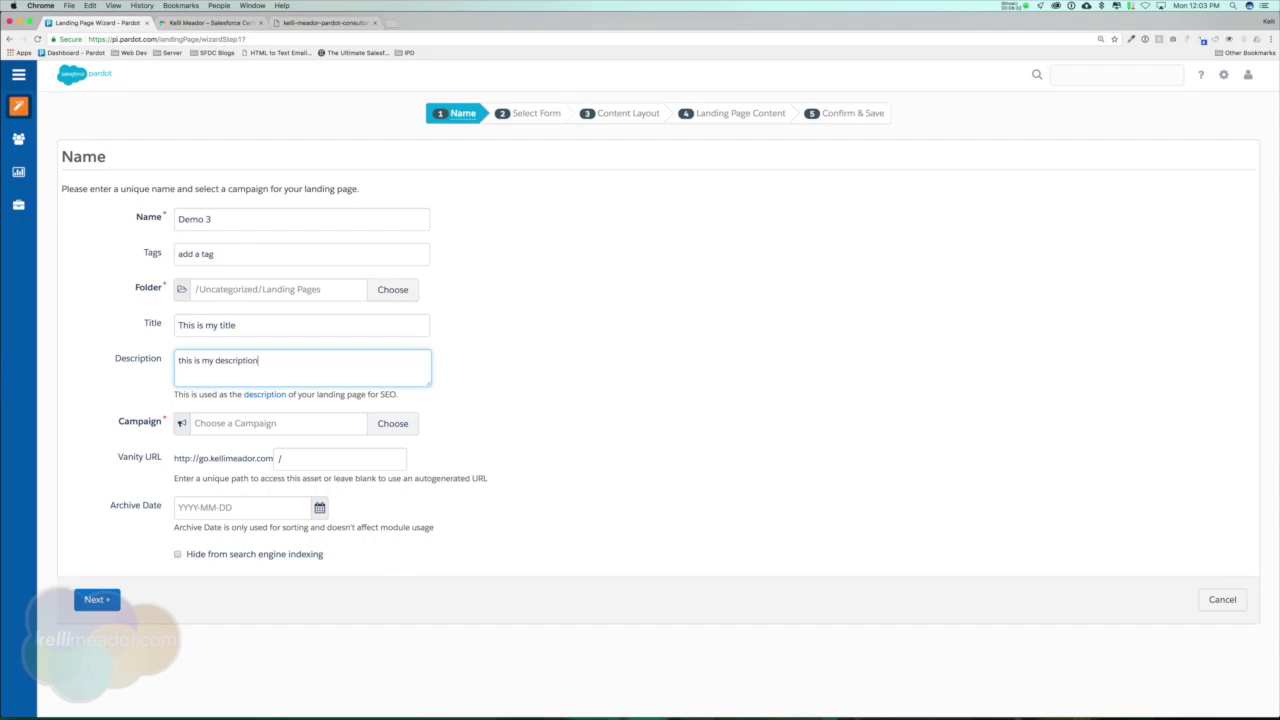
Step: Assign the Website Tracking campaign, set the vanity URL path to /demo2, and continue to the form selection
left_click(393, 423)
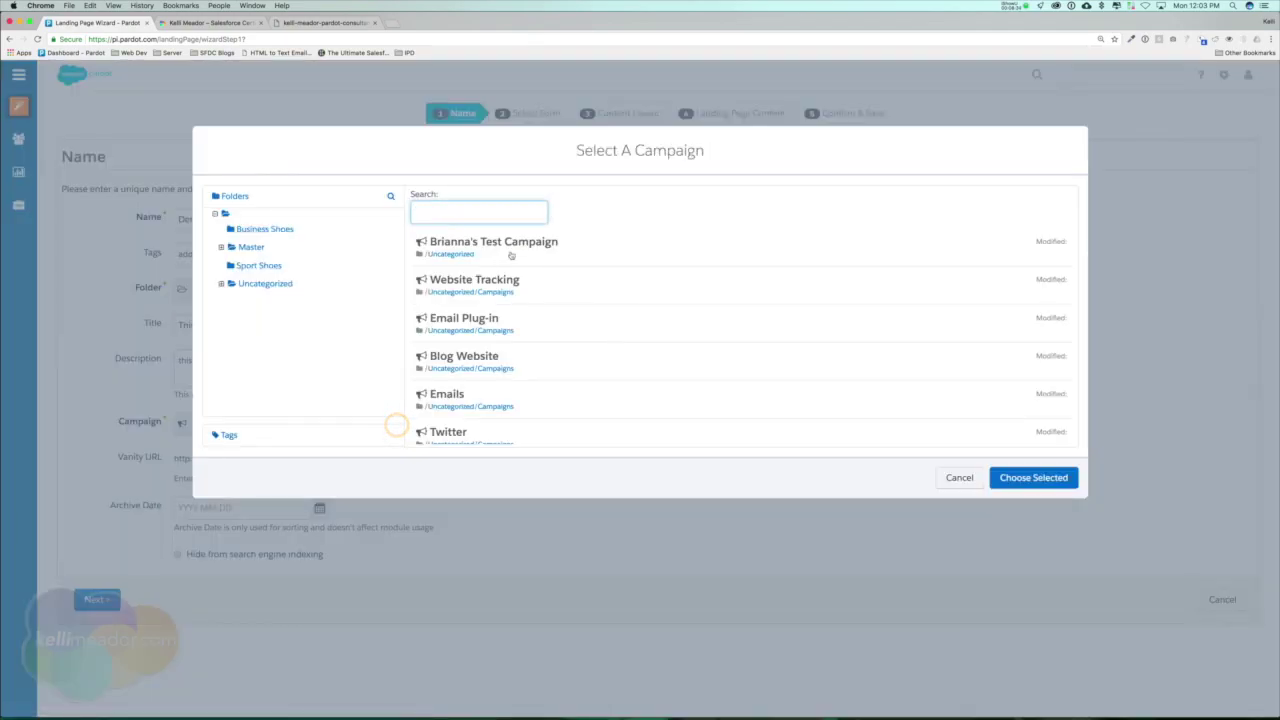
left_click(520, 285)
left_click(1034, 477)
left_click(305, 456)
type("/demo2")
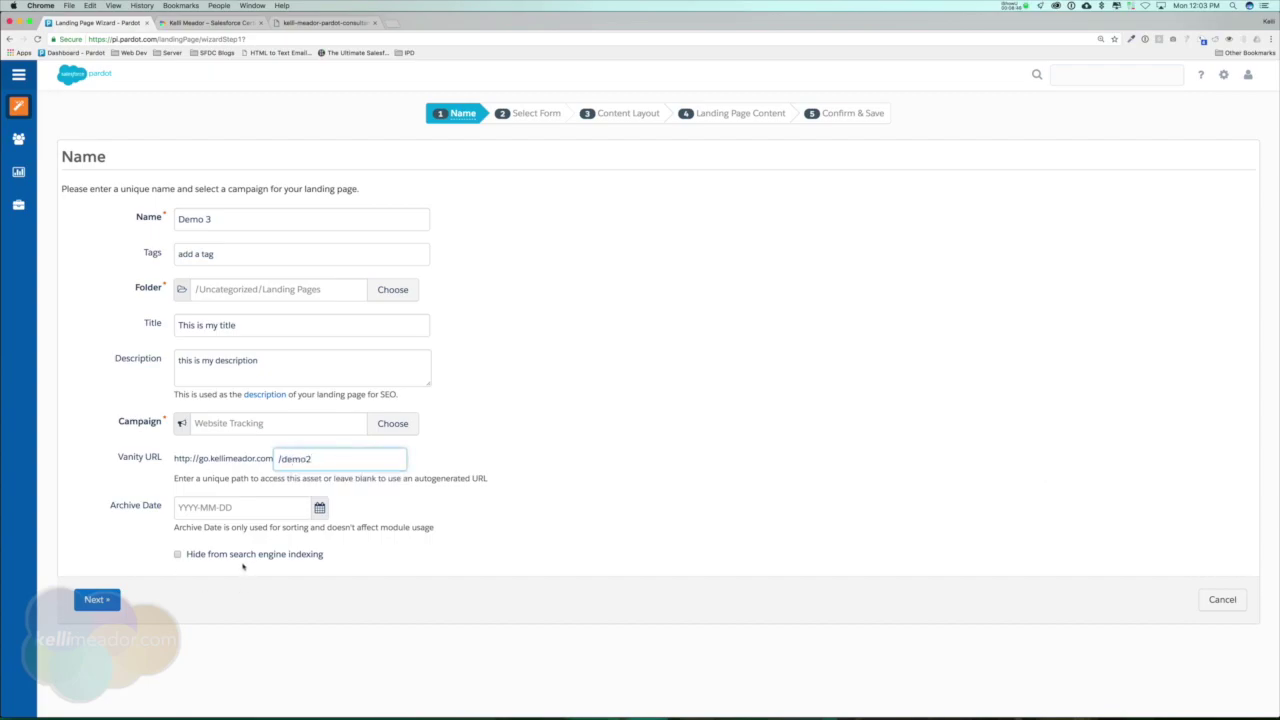
left_click(243, 556)
left_click(97, 600)
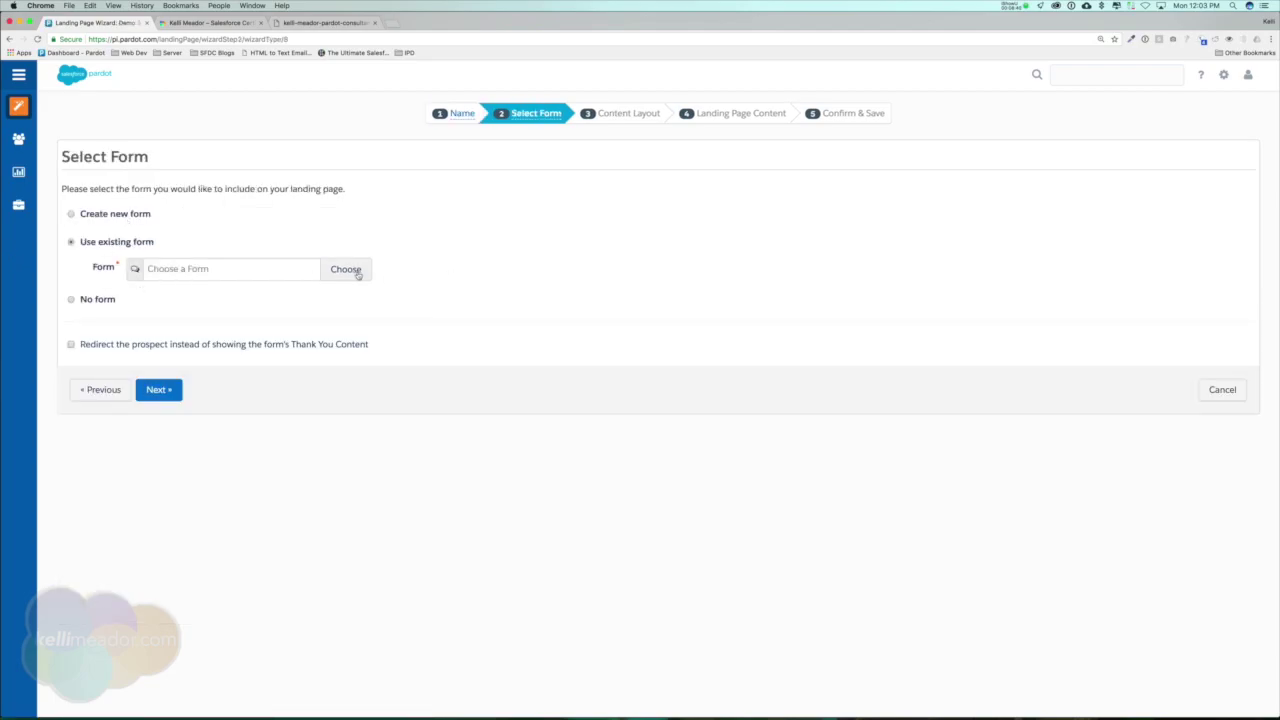
Step: Use the existing Contact Sales form for the landing page and continue to the content layout
left_click(360, 274)
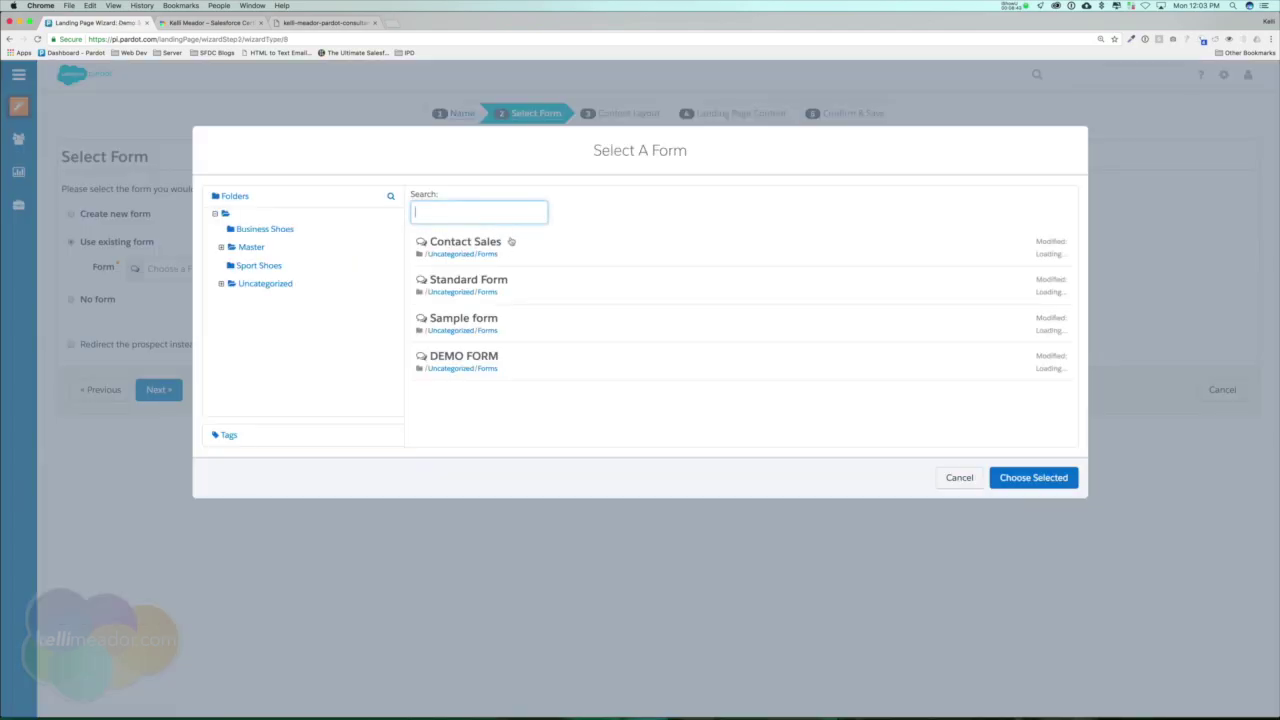
left_click(510, 242)
left_click(1034, 477)
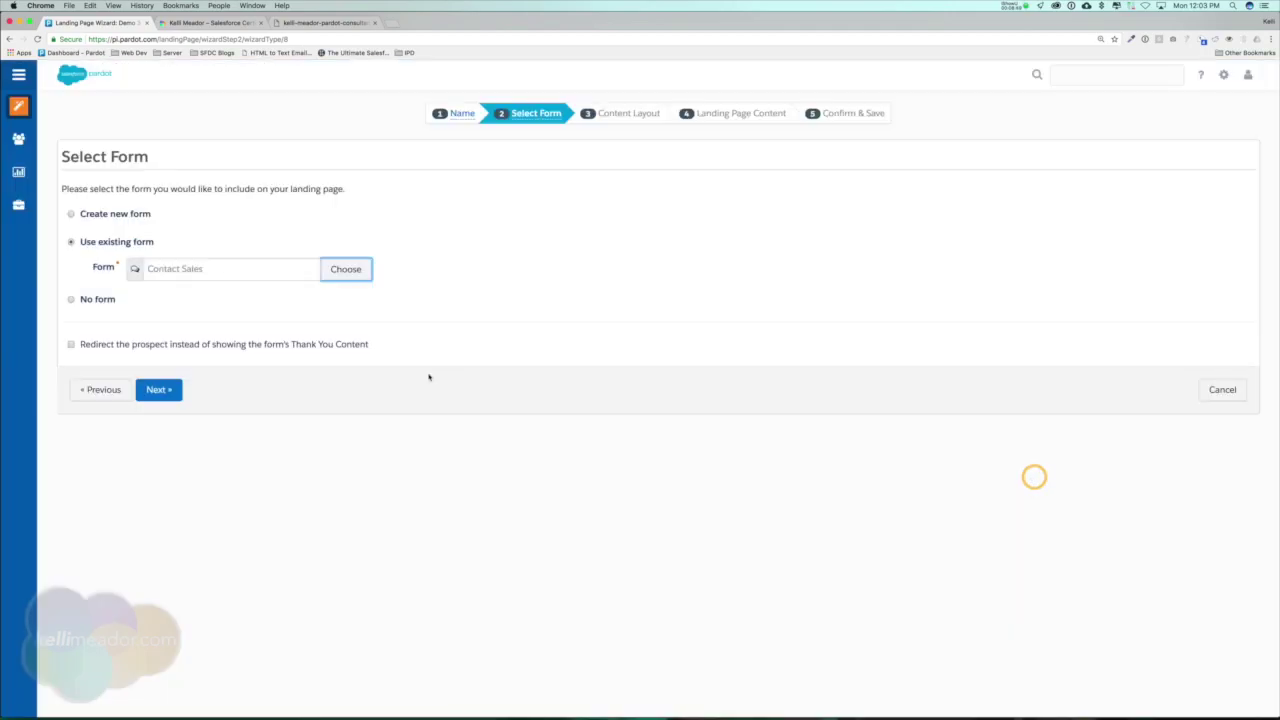
left_click(168, 393)
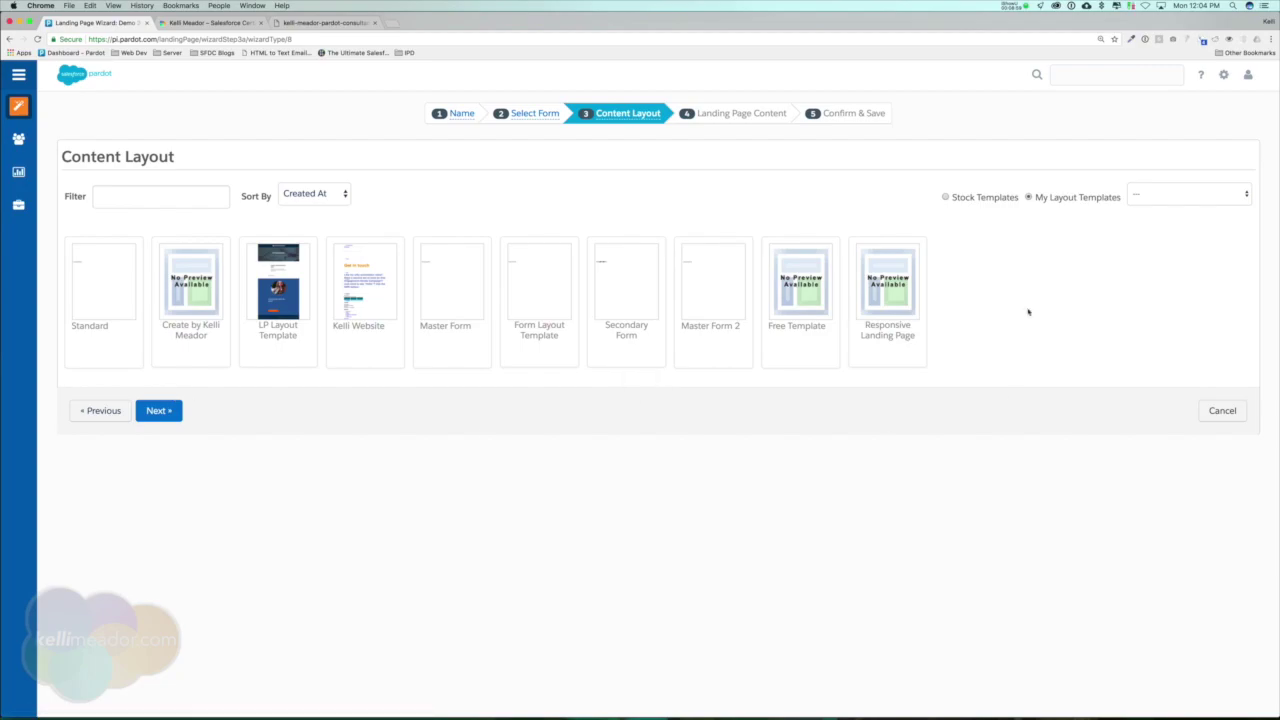
Step: Compare the stock templates with the custom layout templates and apply the Responsive Landing Page layout to the landing page
left_click(950, 199)
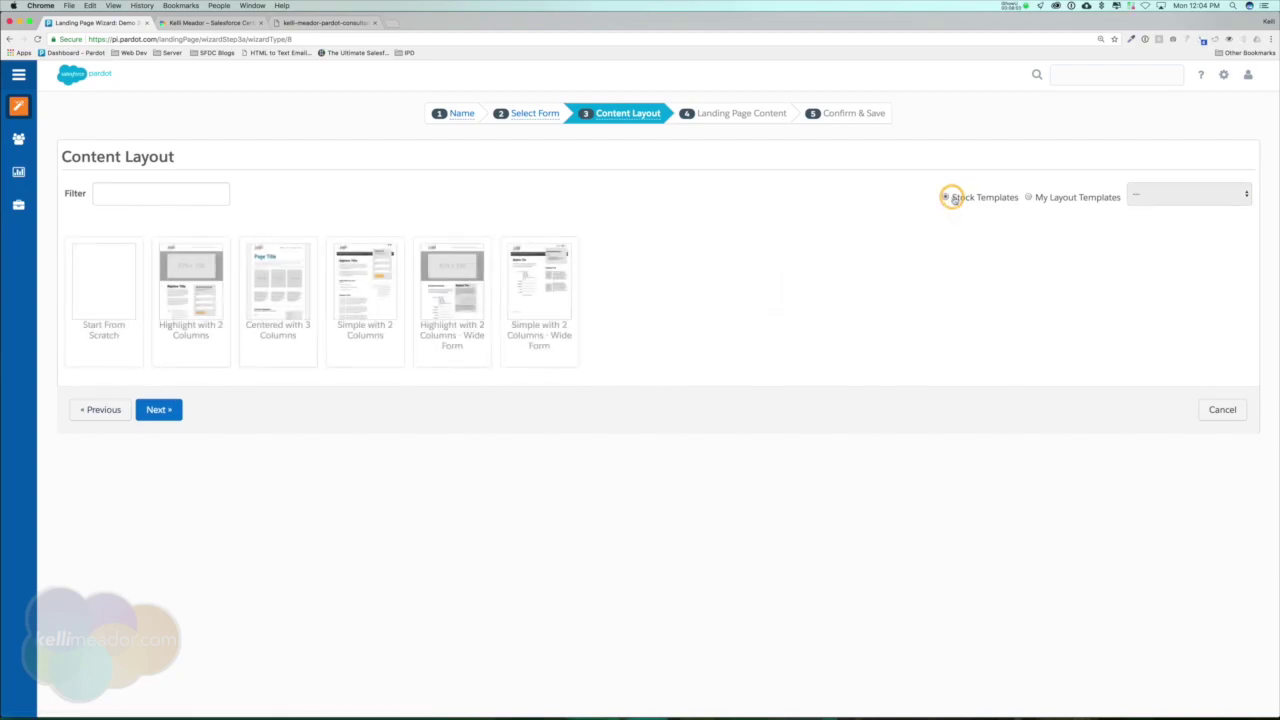
left_click(1054, 199)
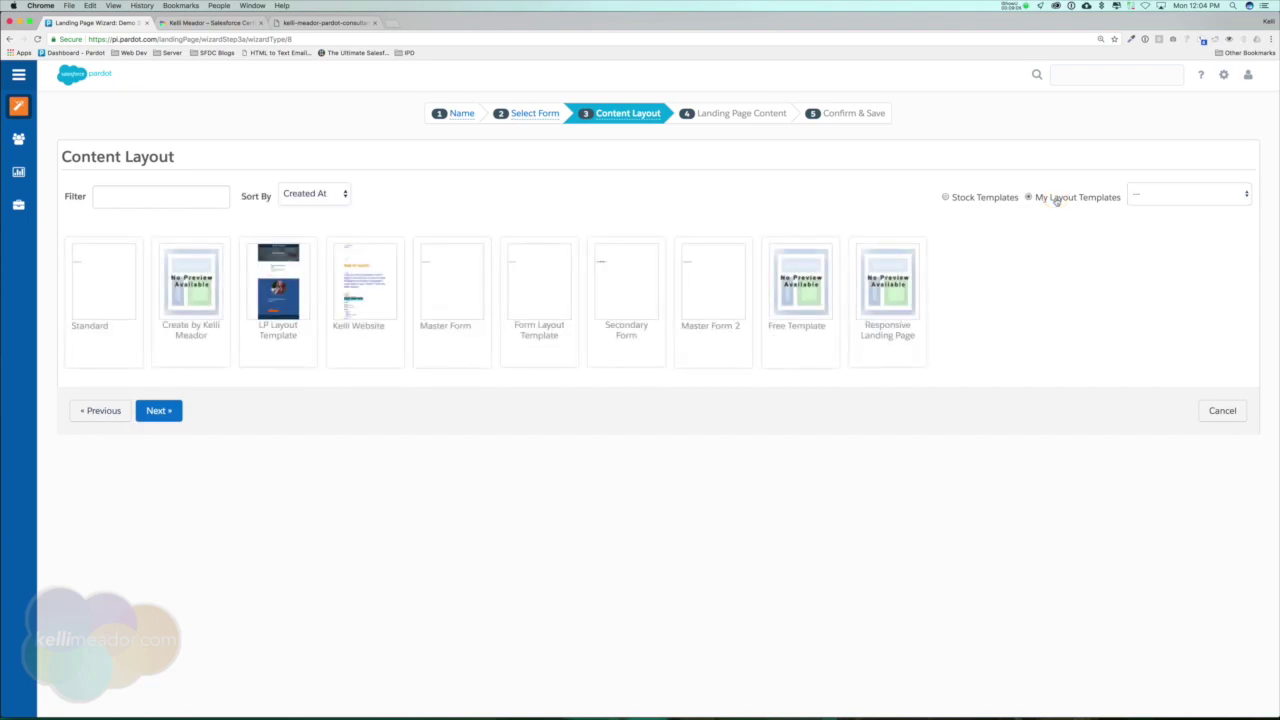
left_click(890, 311)
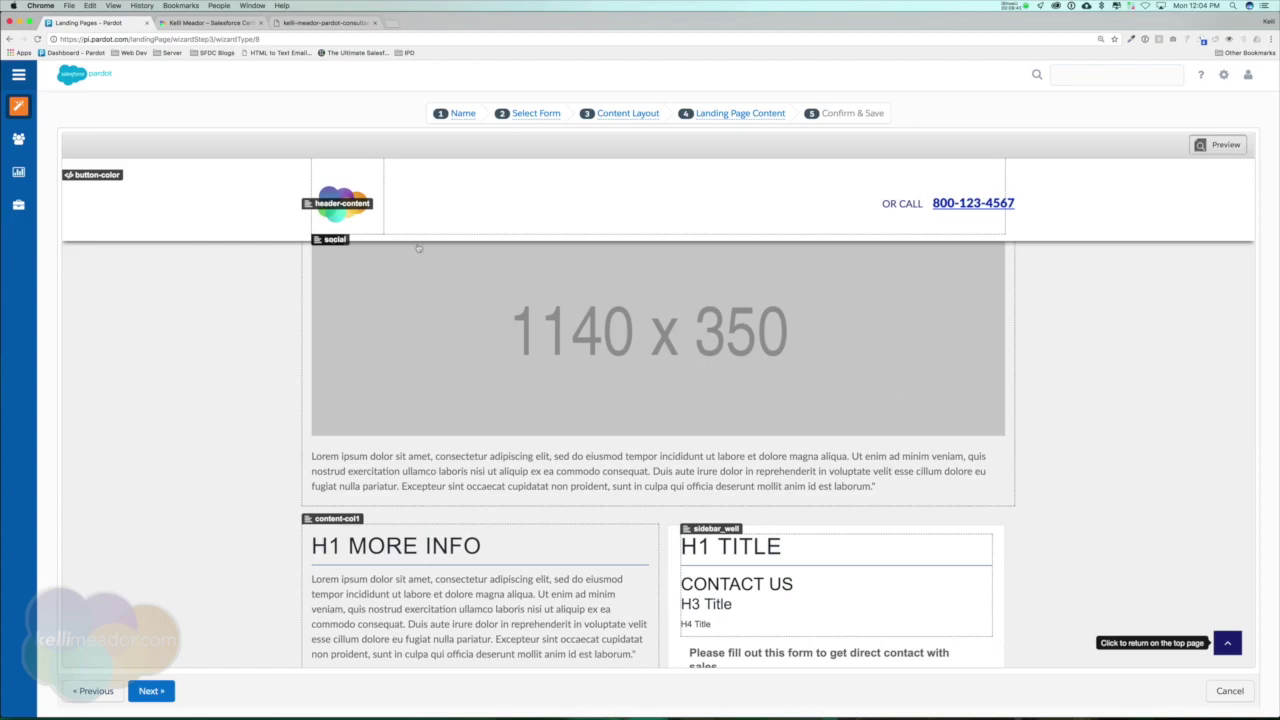
Step: Replace the header logo with the cloud.png image and save the logo section
left_click(341, 220)
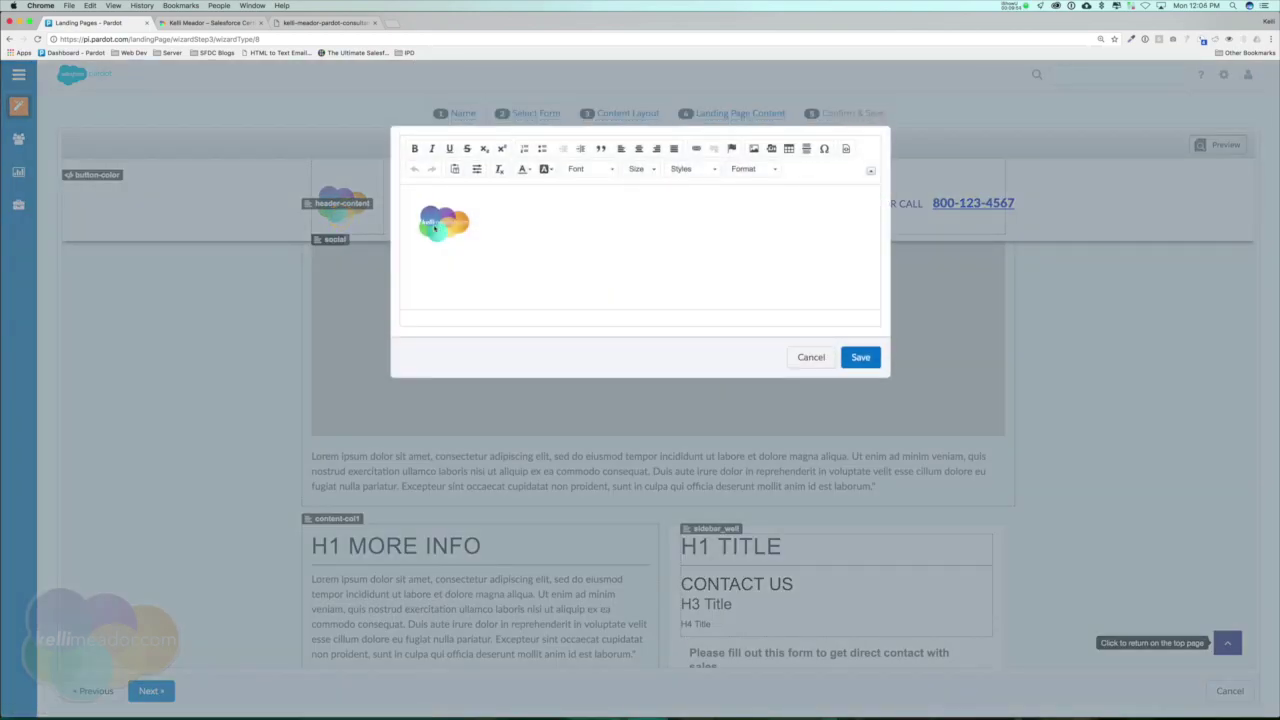
left_click(425, 221)
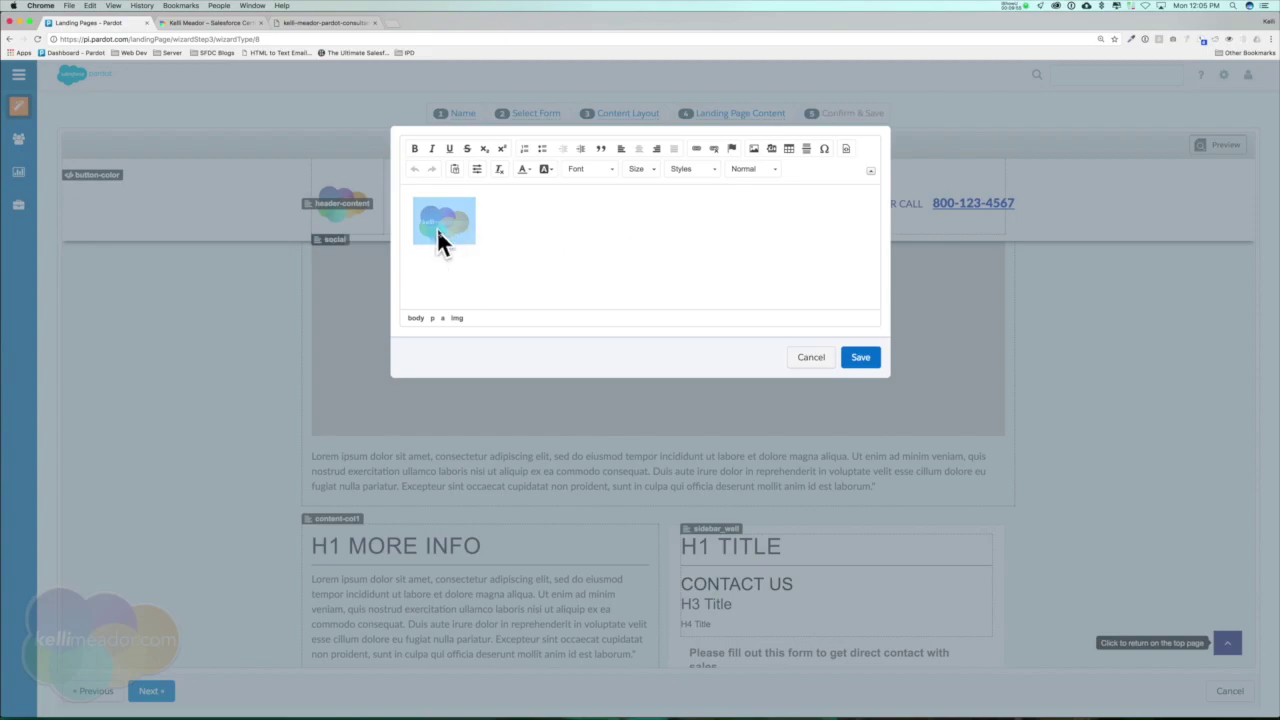
double_click(444, 226)
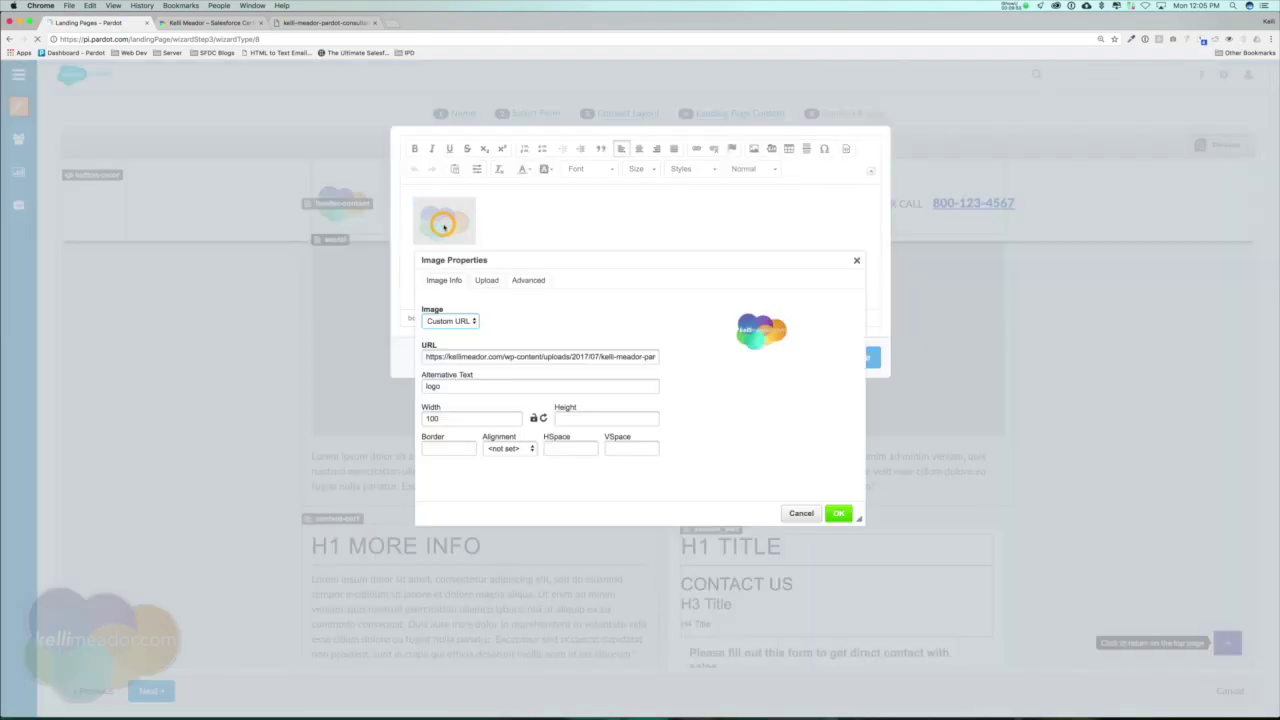
left_click(499, 322)
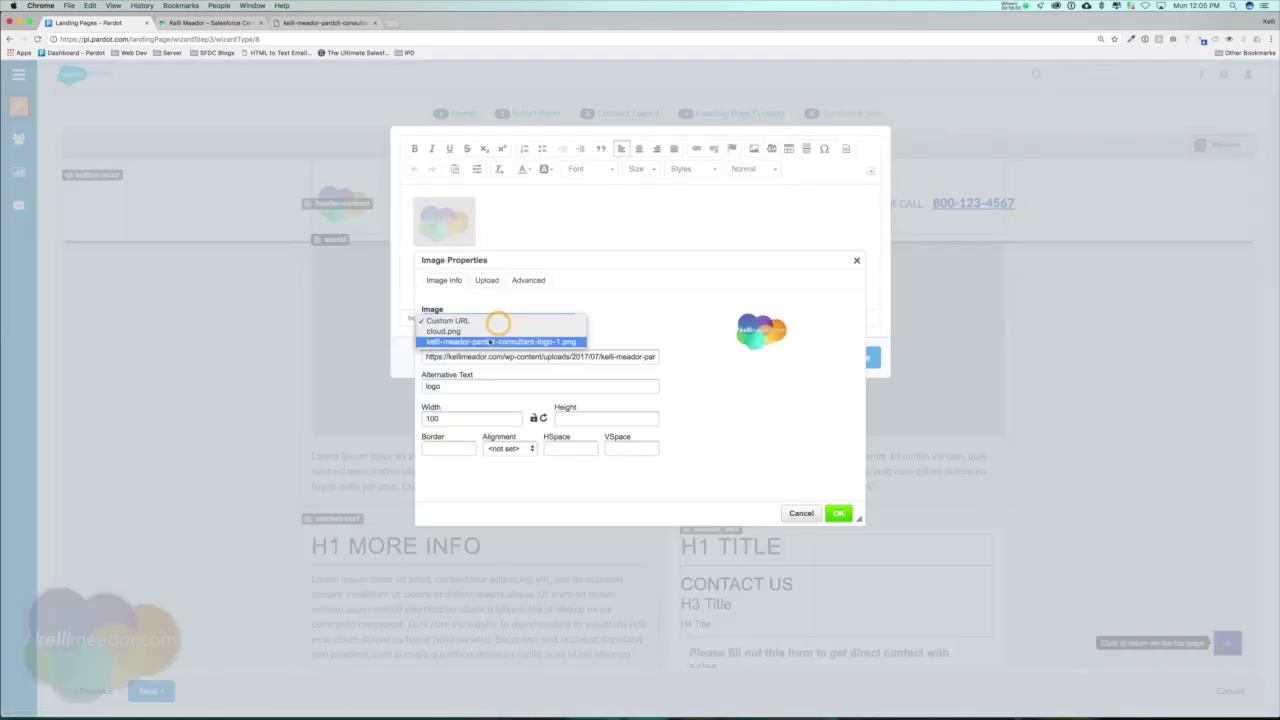
left_click(478, 331)
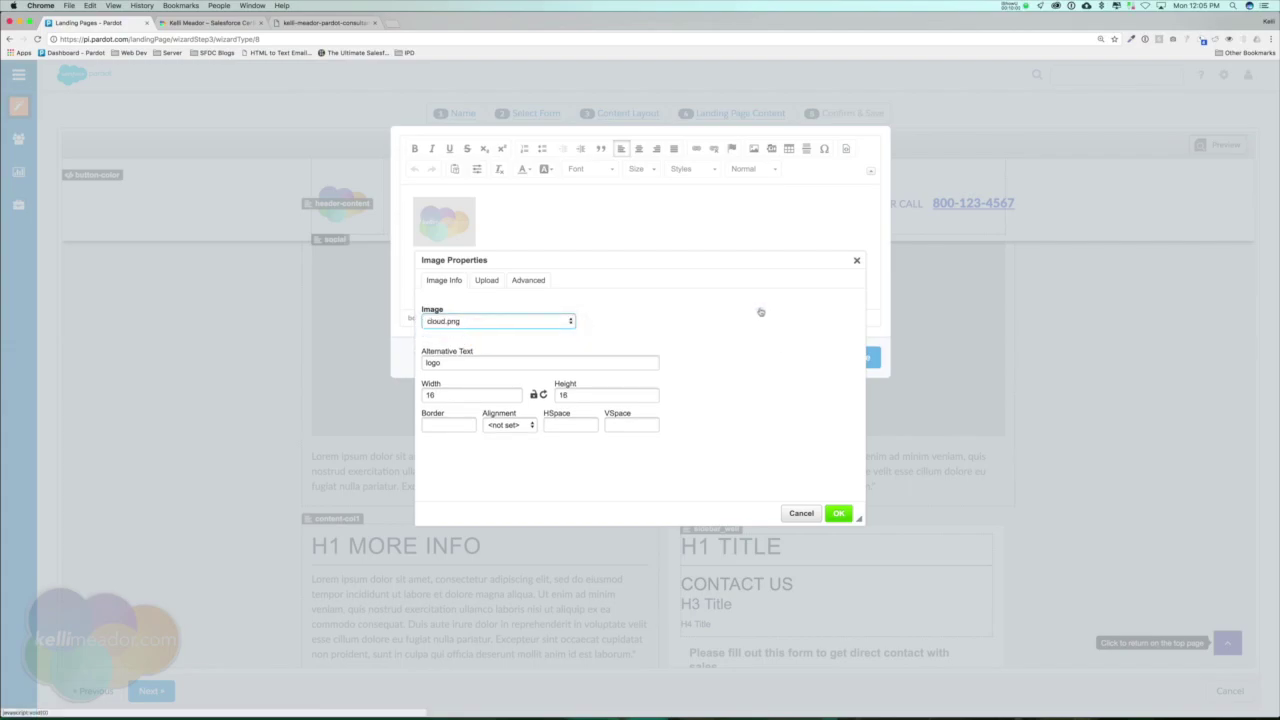
left_click(844, 512)
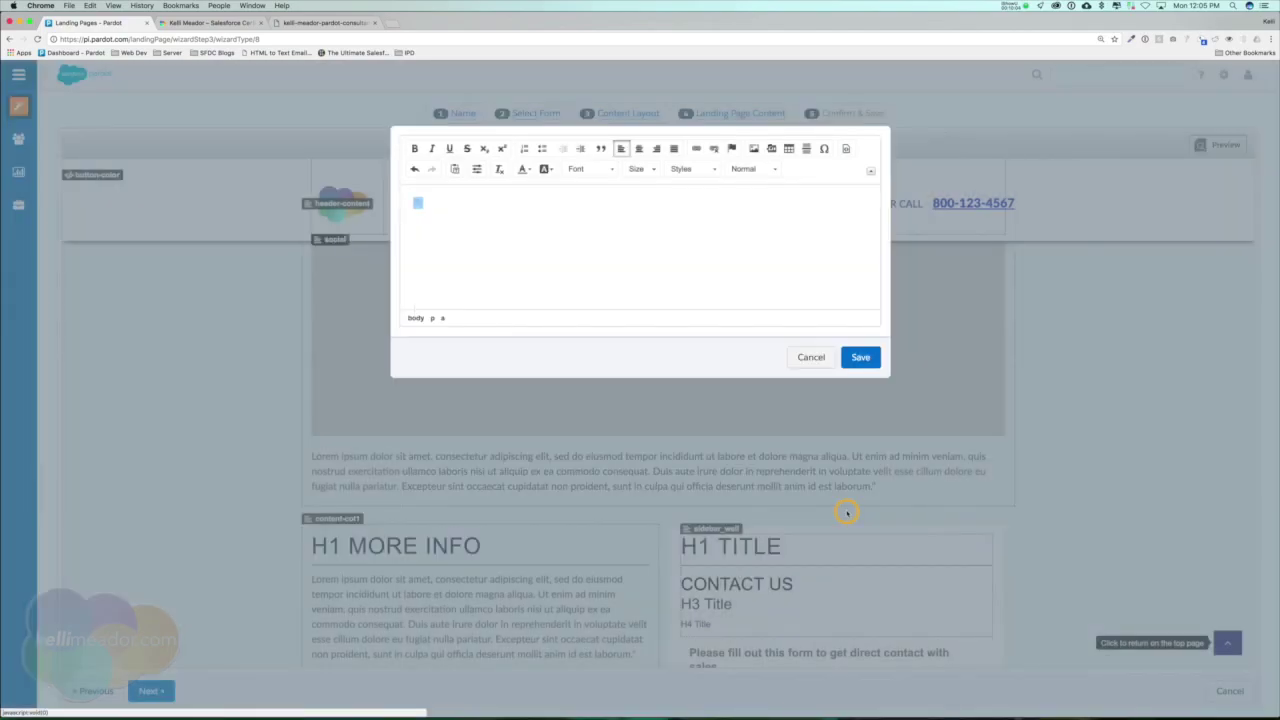
left_click(862, 357)
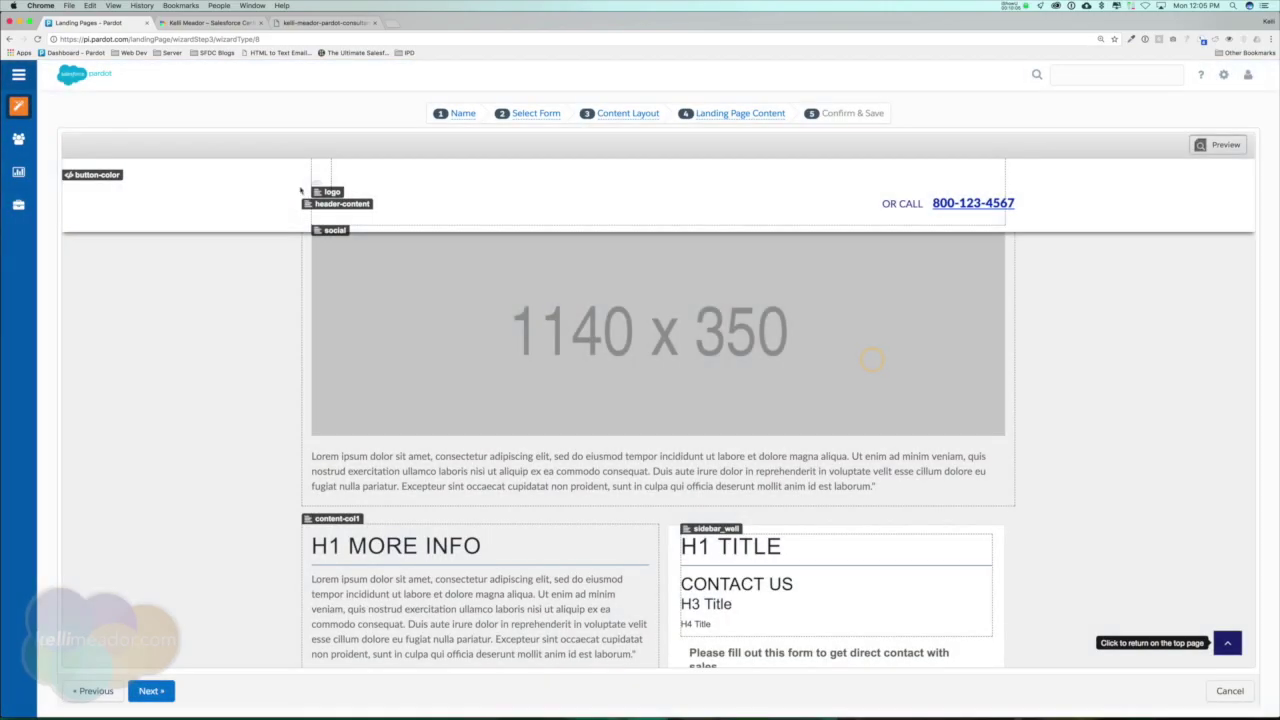
Step: Change the header logo image to the Pardot consultant logo PNG, set its width to 150, and save the section
left_click(320, 176)
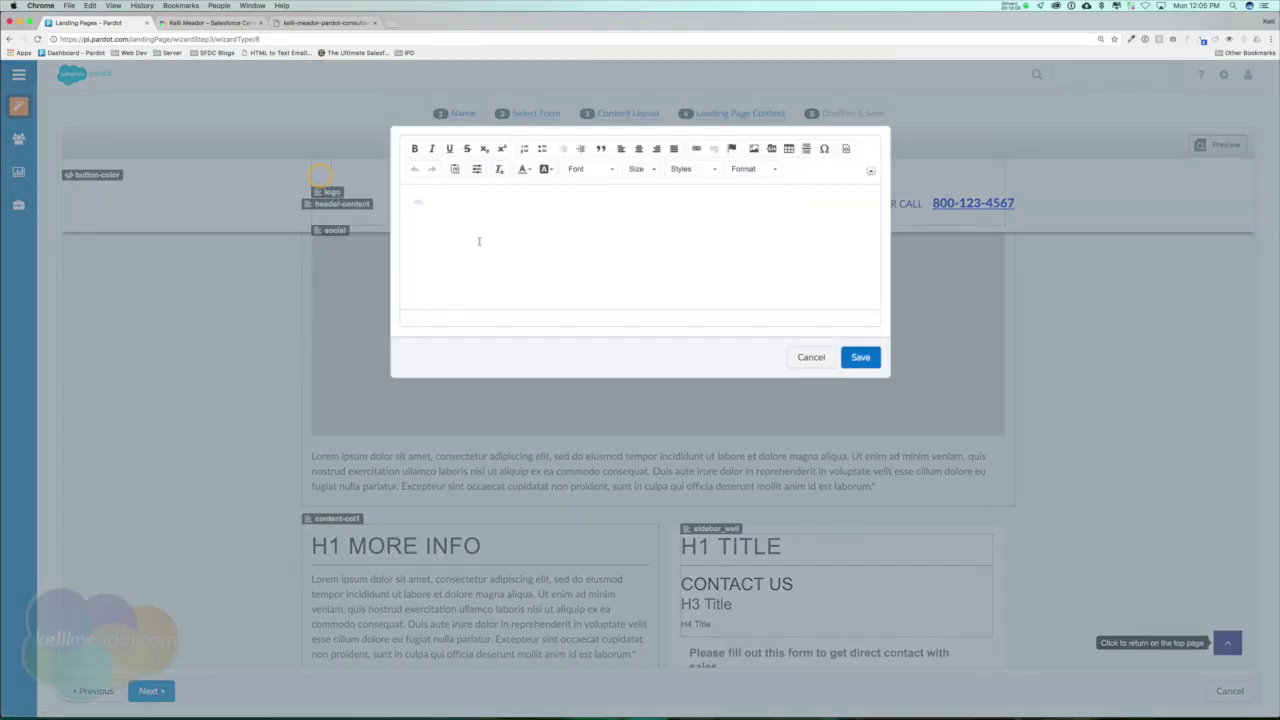
double_click(416, 204)
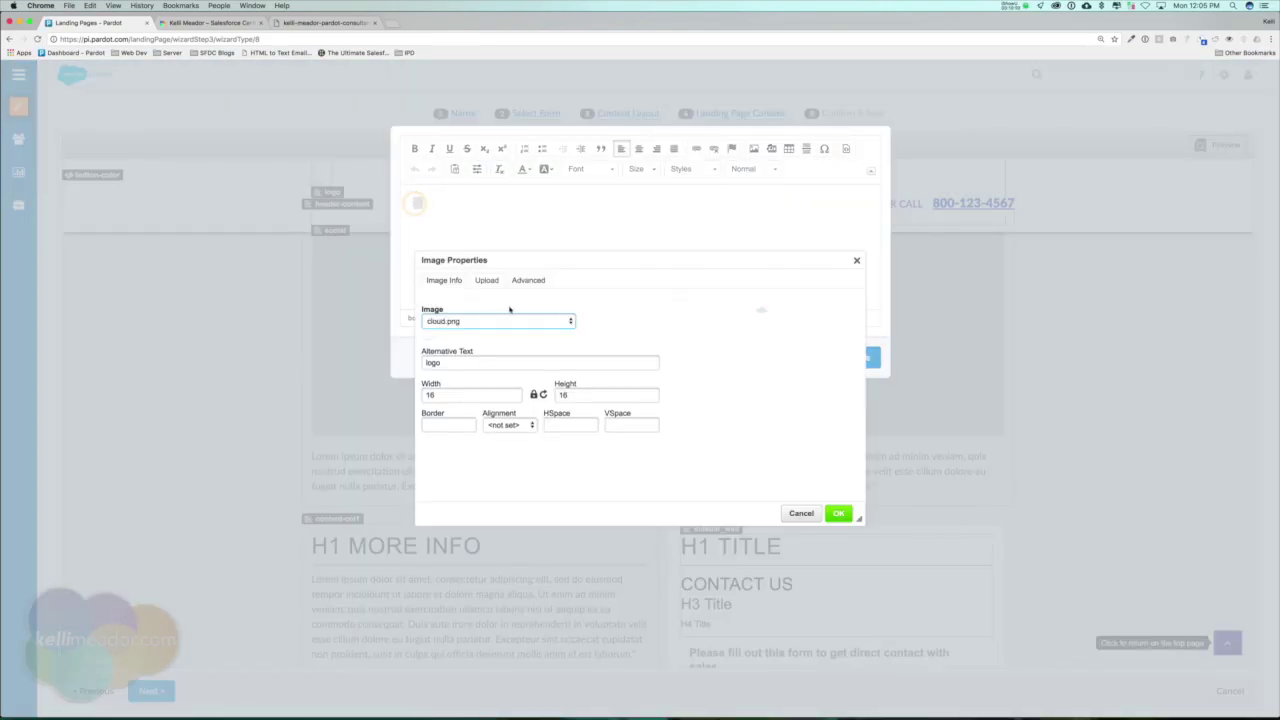
left_click(510, 318)
left_click(510, 331)
double_click(470, 395)
type("150")
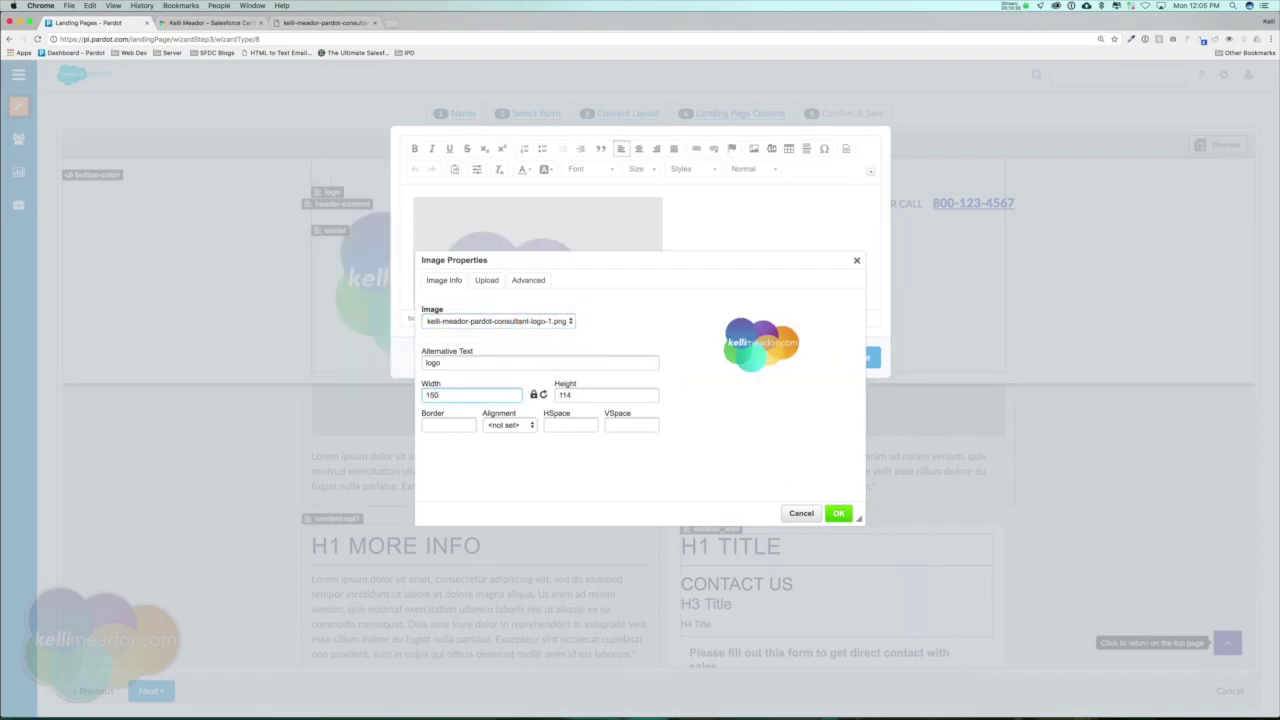
left_click(838, 513)
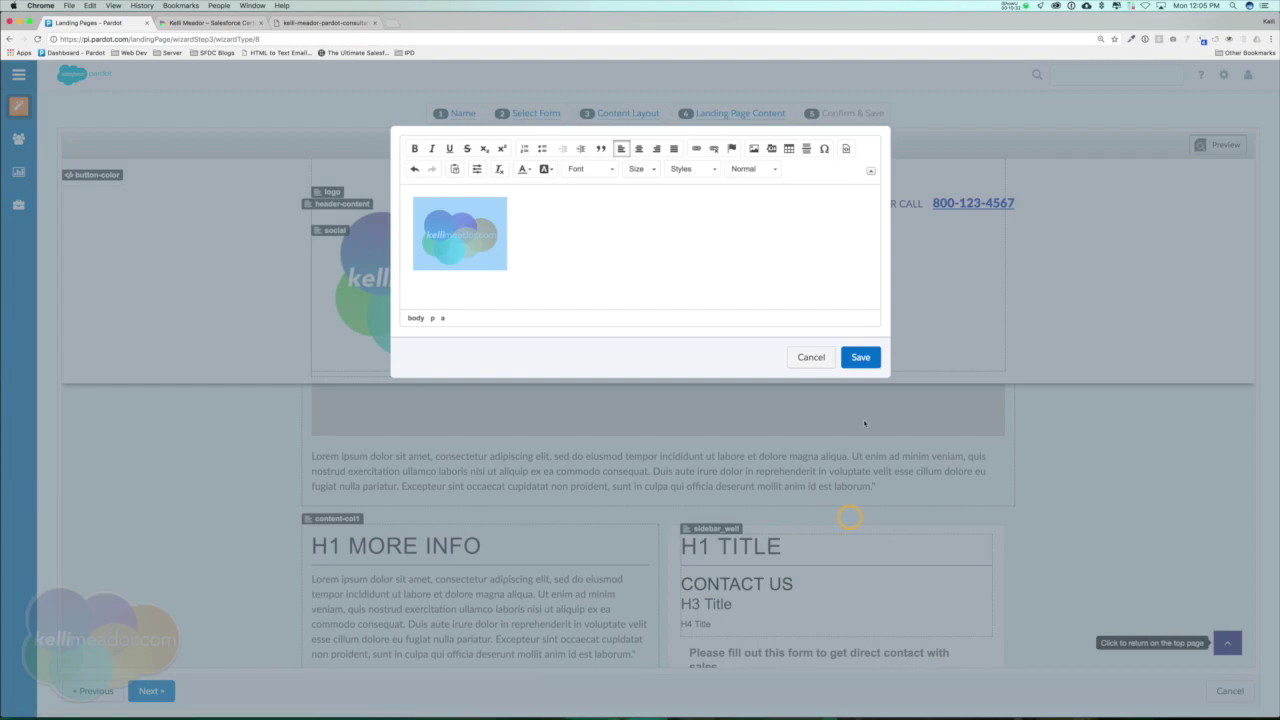
left_click(860, 358)
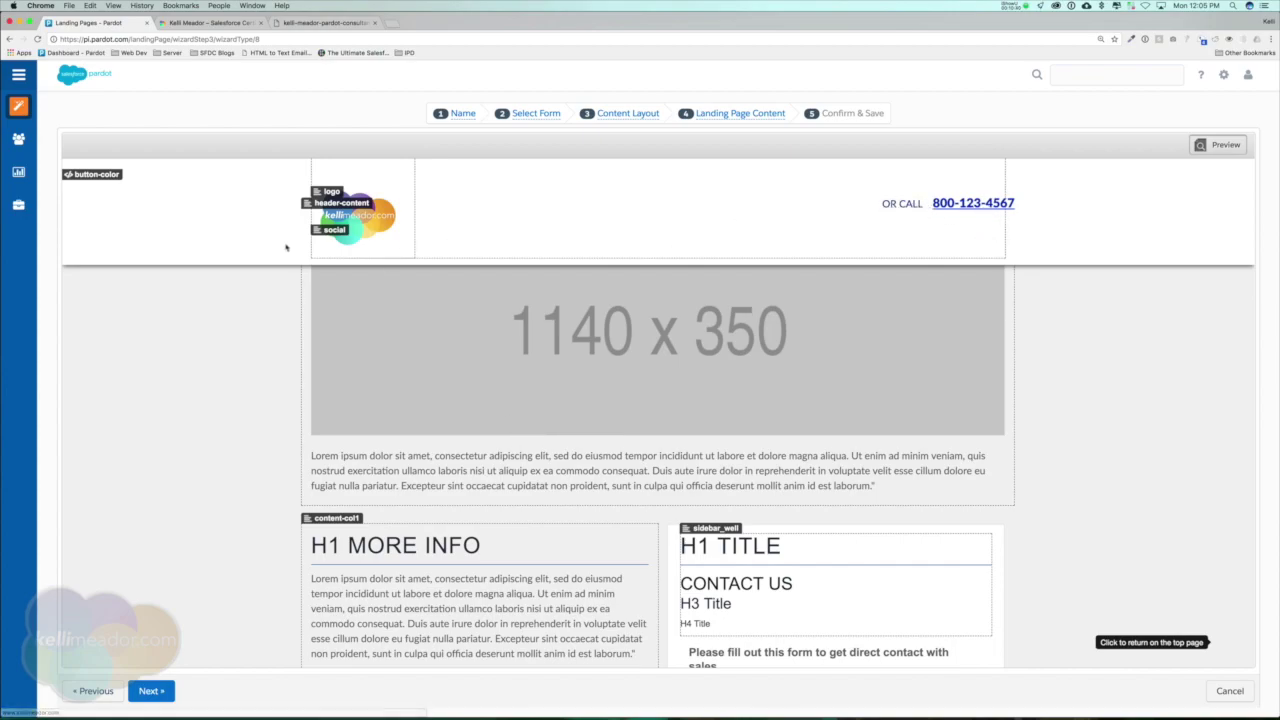
Step: Delete the OR CALL phone number line from the header list below LEARN MORE and save the section
left_click(328, 230)
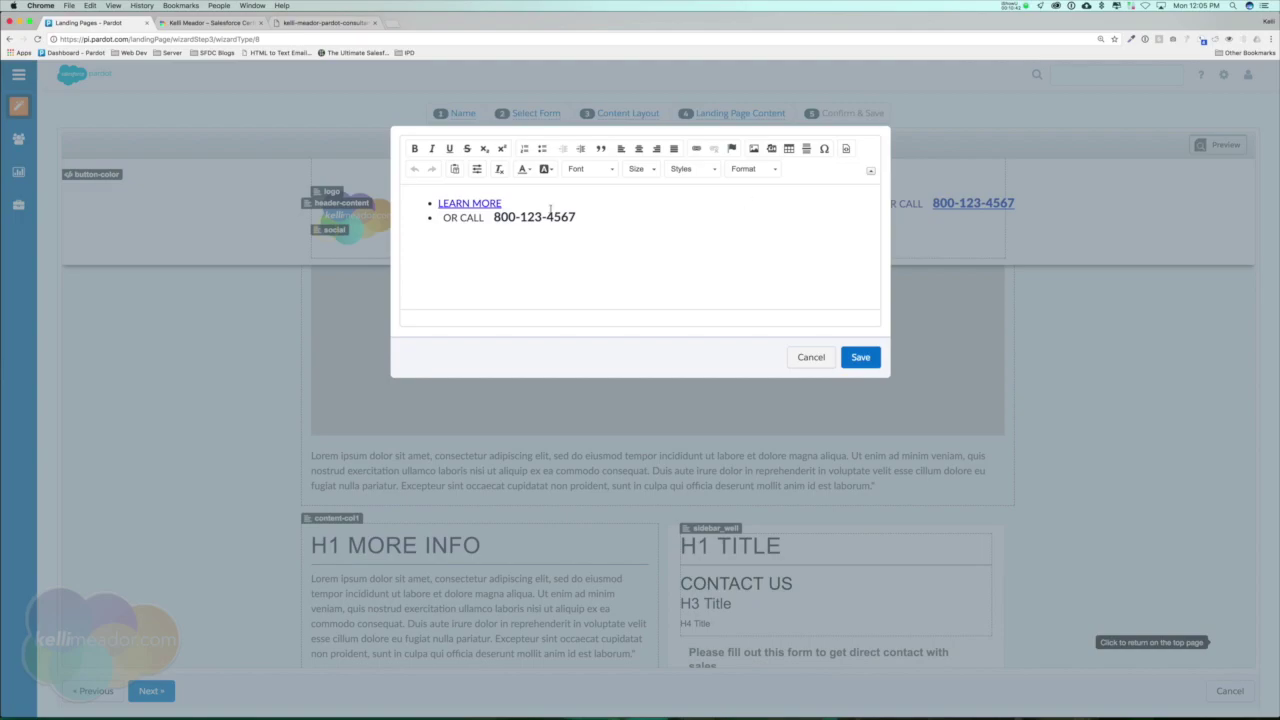
left_click_drag(437, 203, 502, 203)
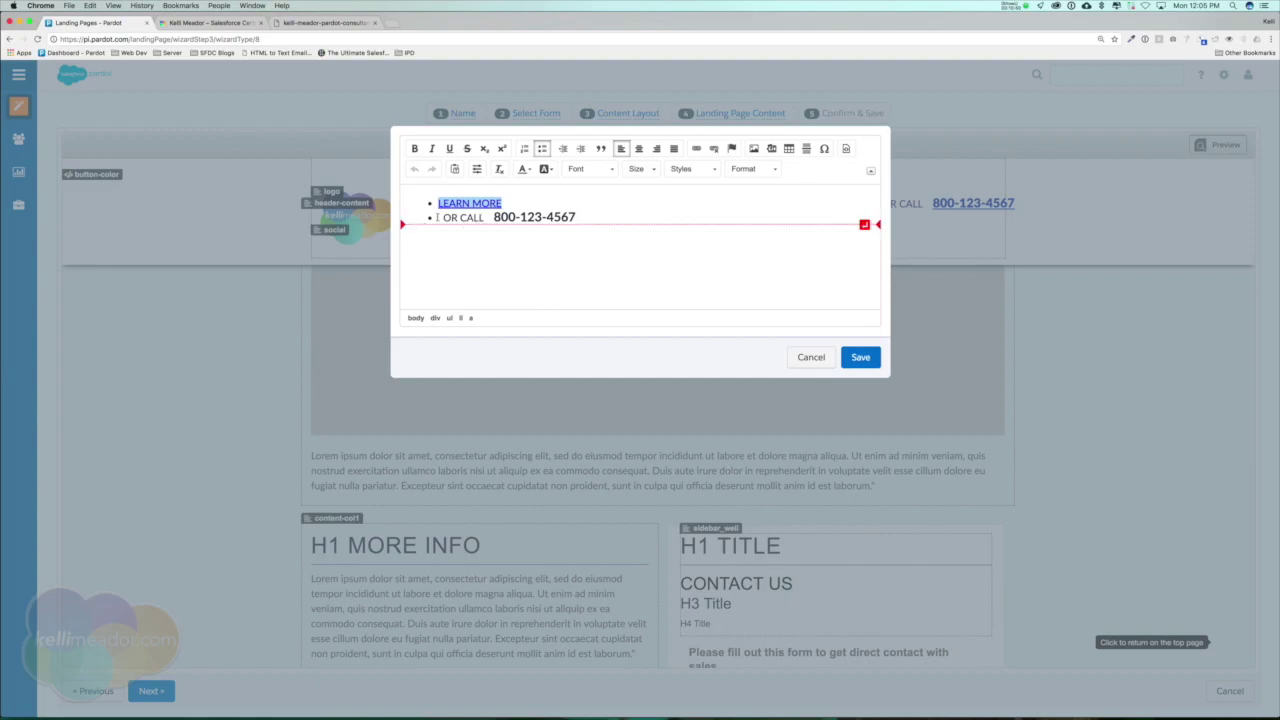
left_click_drag(441, 217, 606, 218)
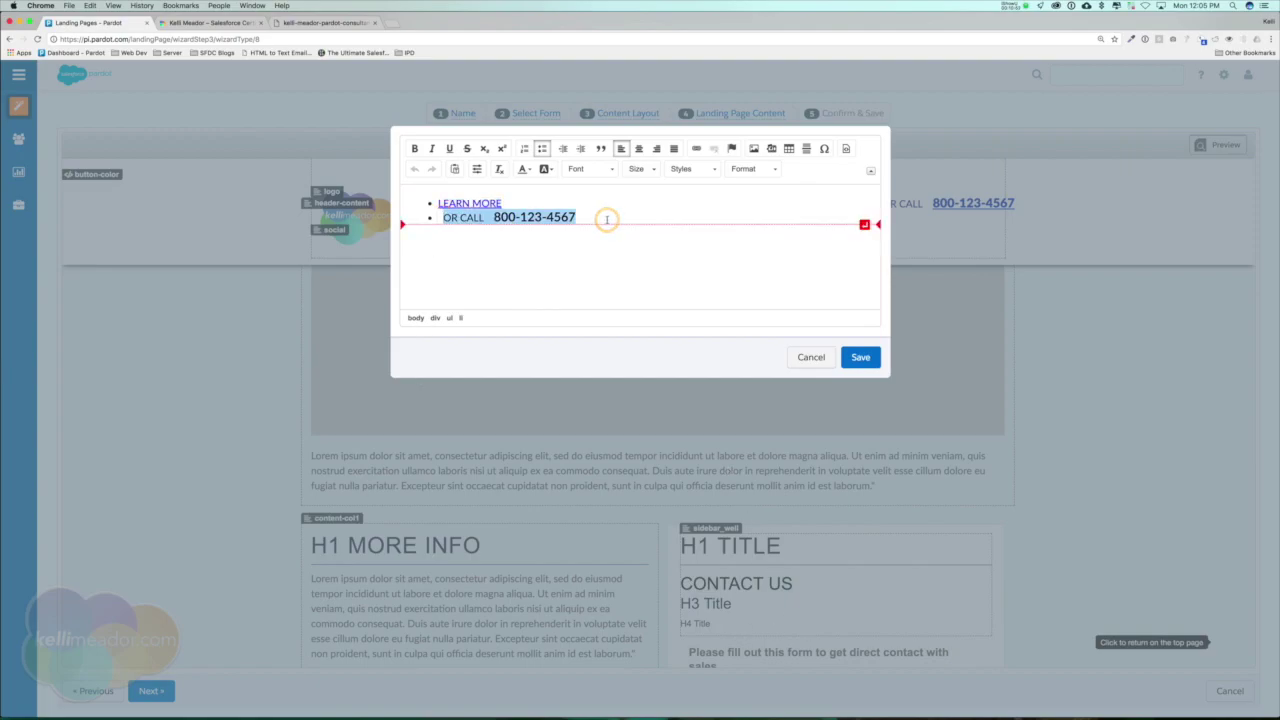
key("BackSpace")
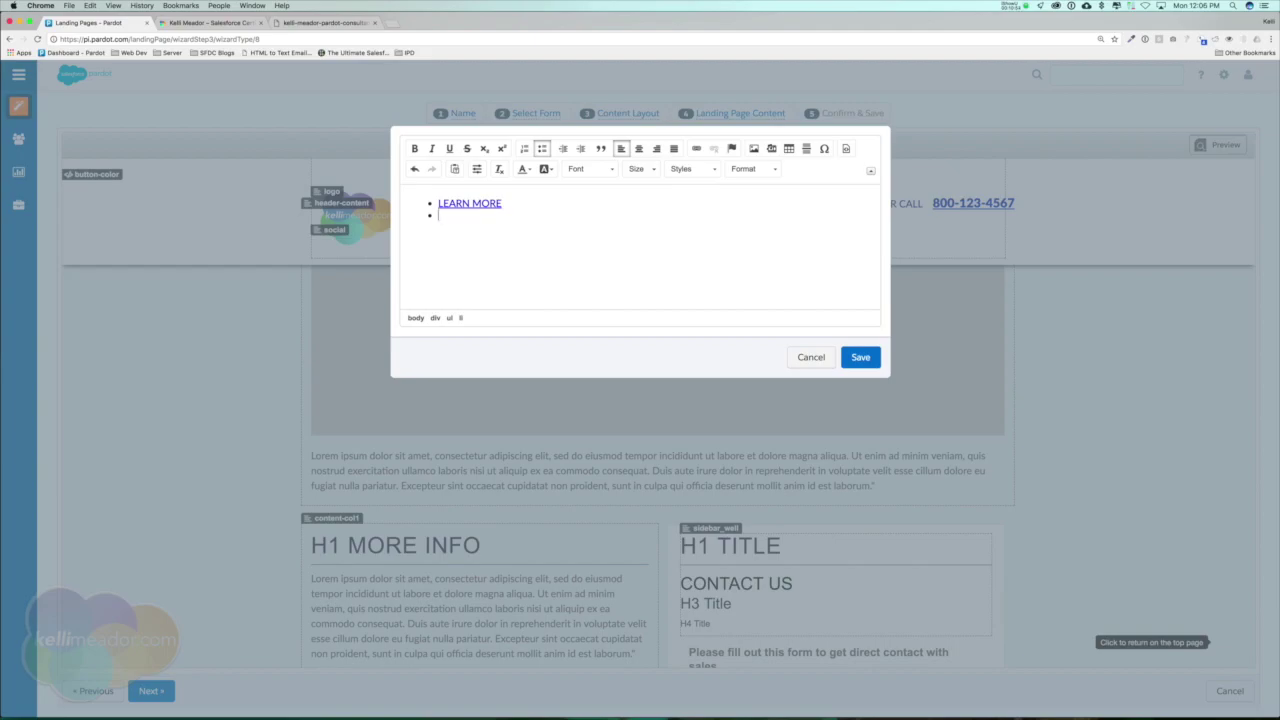
left_click(869, 362)
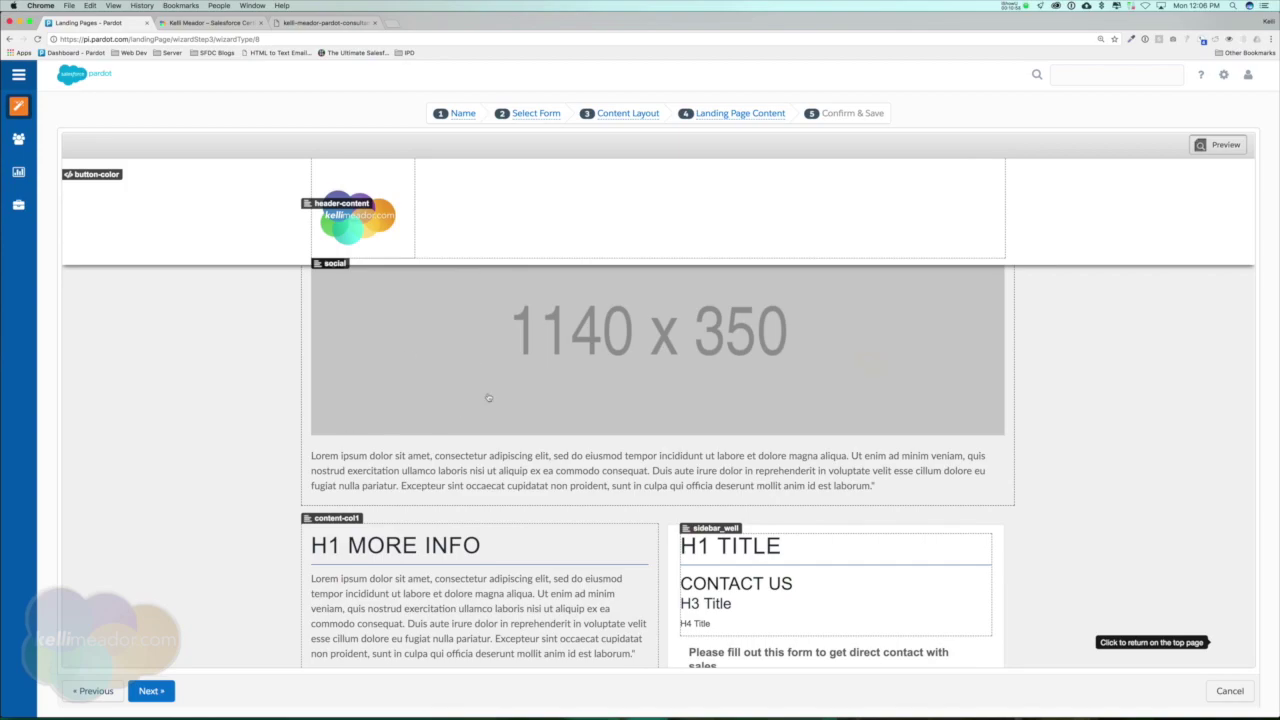
Step: Delete the 1140 x 350 placeholder image above the introductory paragraph and save the section
left_click(446, 371)
scroll(767, 280, "down", 2)
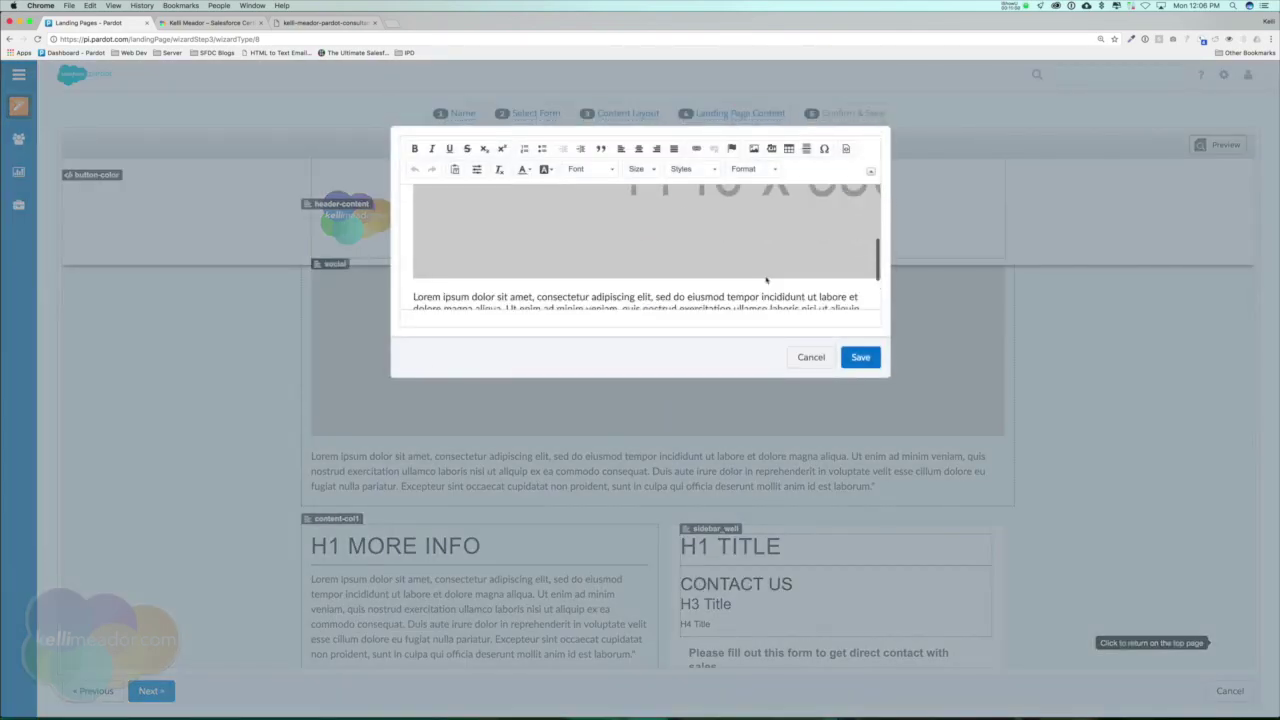
left_click(794, 238)
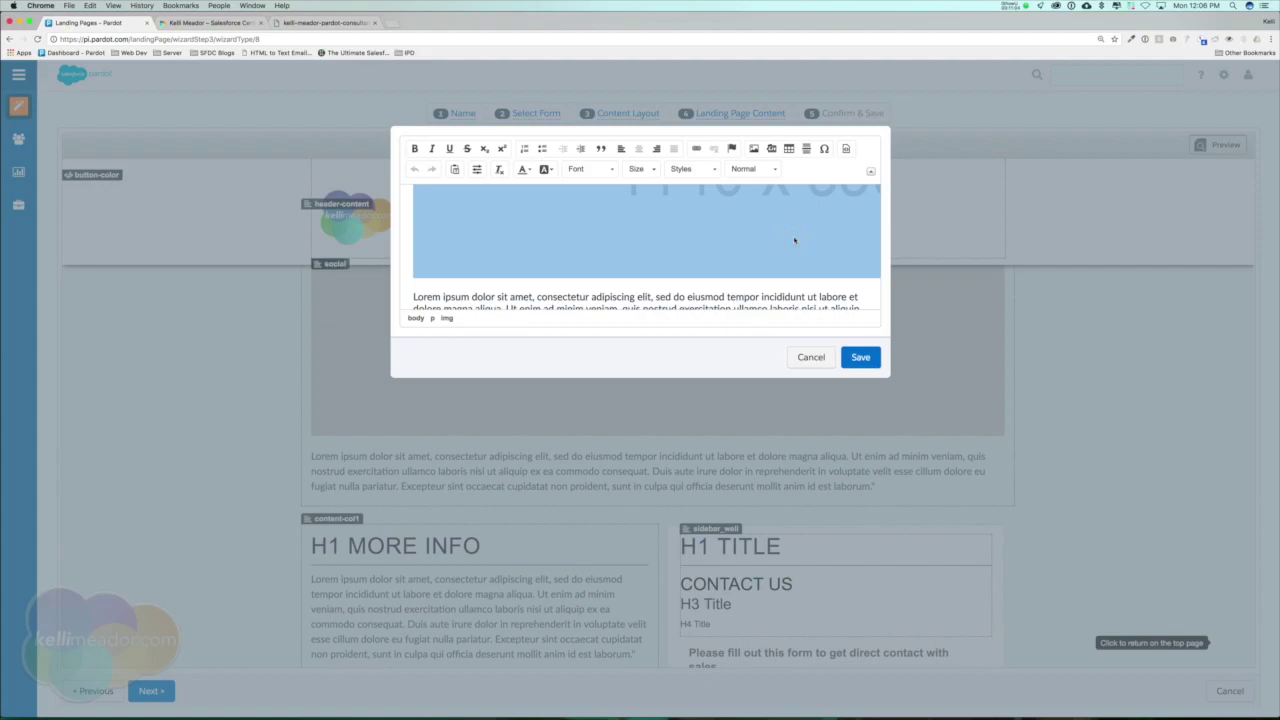
key("Delete")
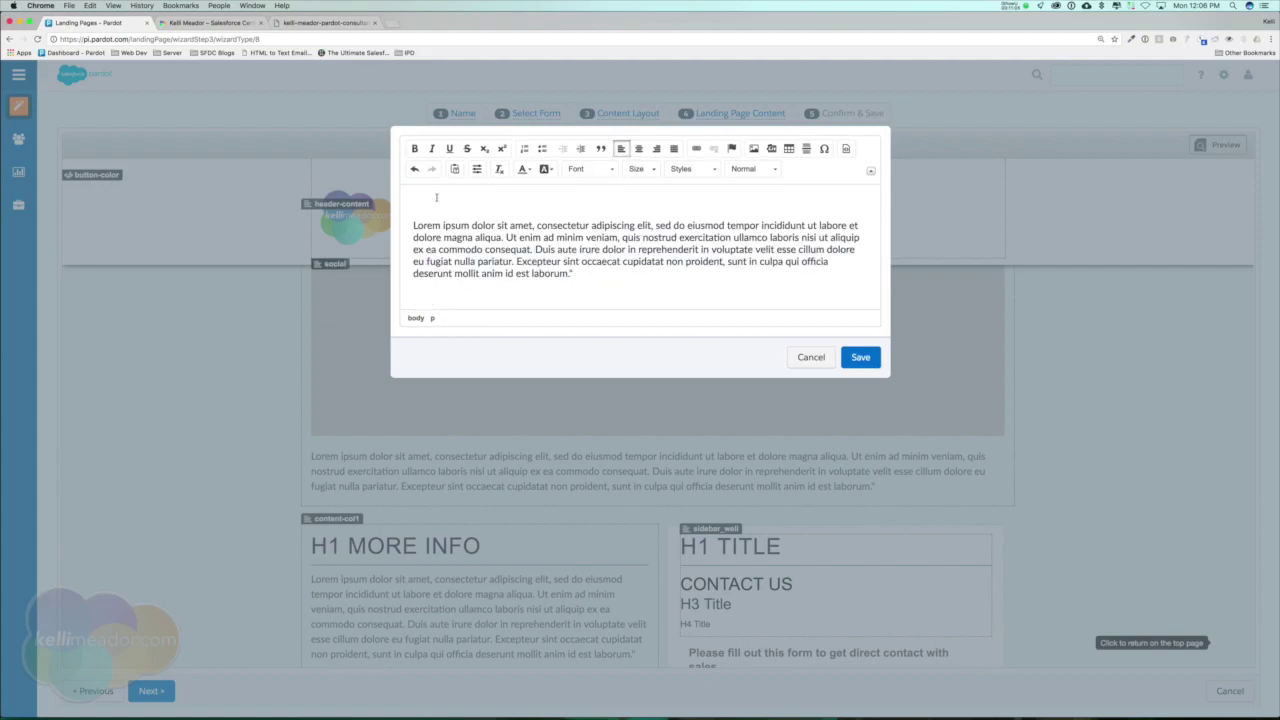
left_click_drag(409, 228, 606, 271)
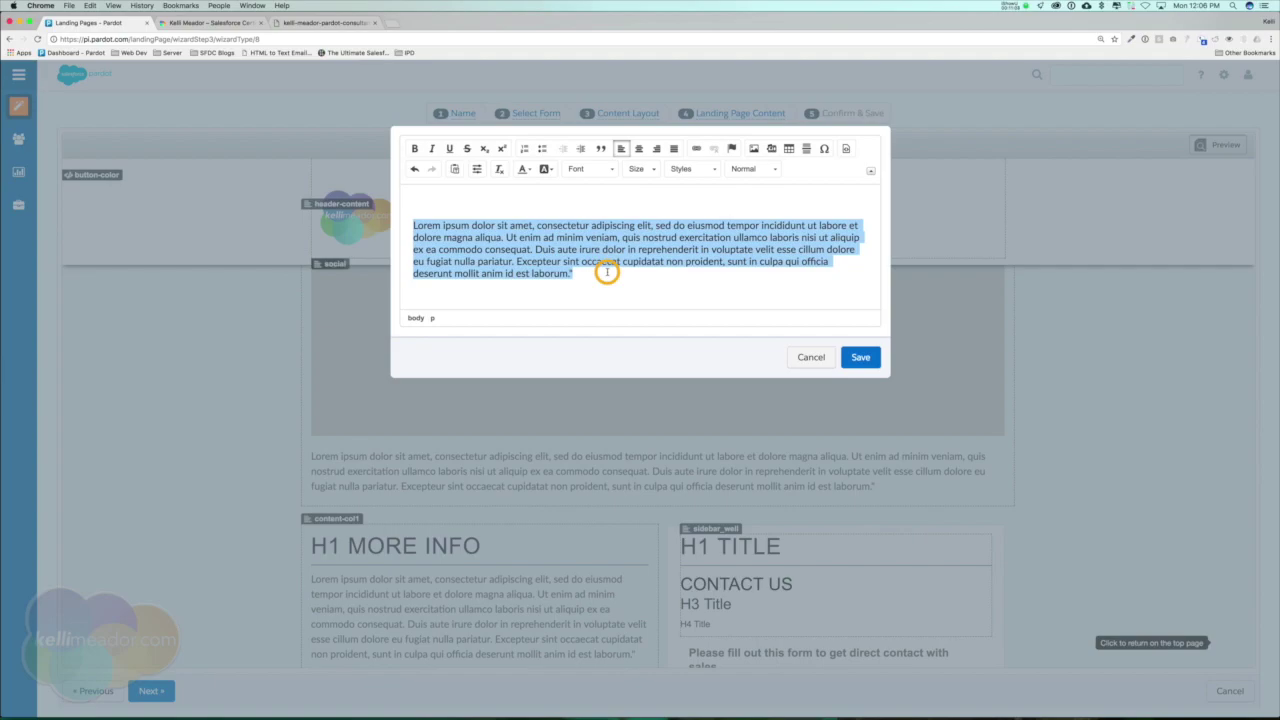
left_click(857, 356)
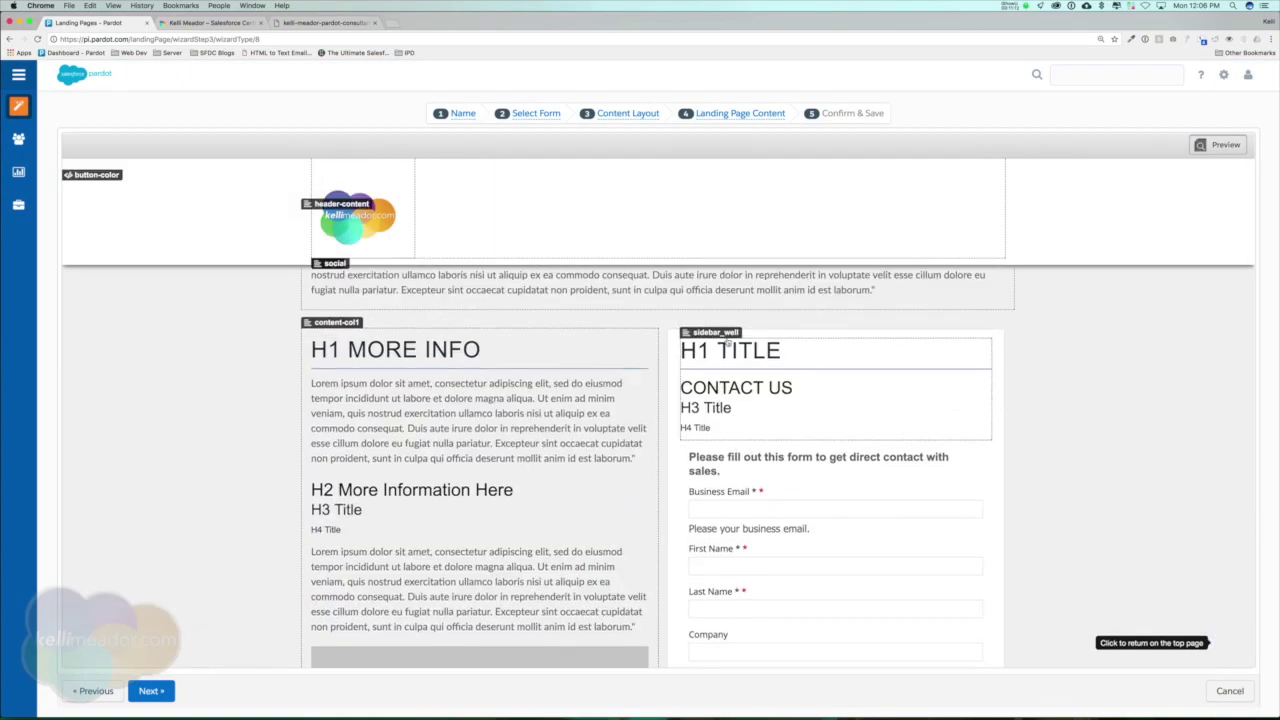
Step: Look through the page, examine the editable text and 700 x 250 image in the content-col1 section, and close it without saving
scroll(758, 435, "down", 1)
scroll(758, 435, "down", 3)
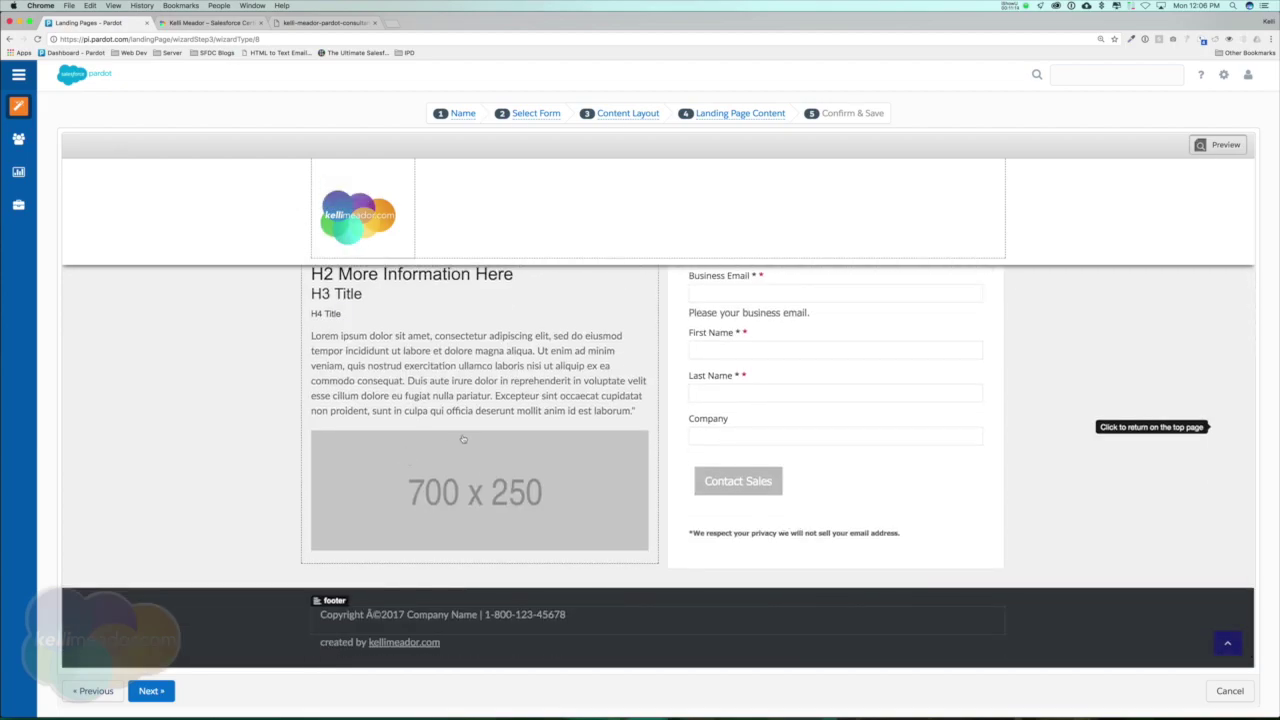
scroll(457, 440, "up", 4)
scroll(529, 359, "down", 2)
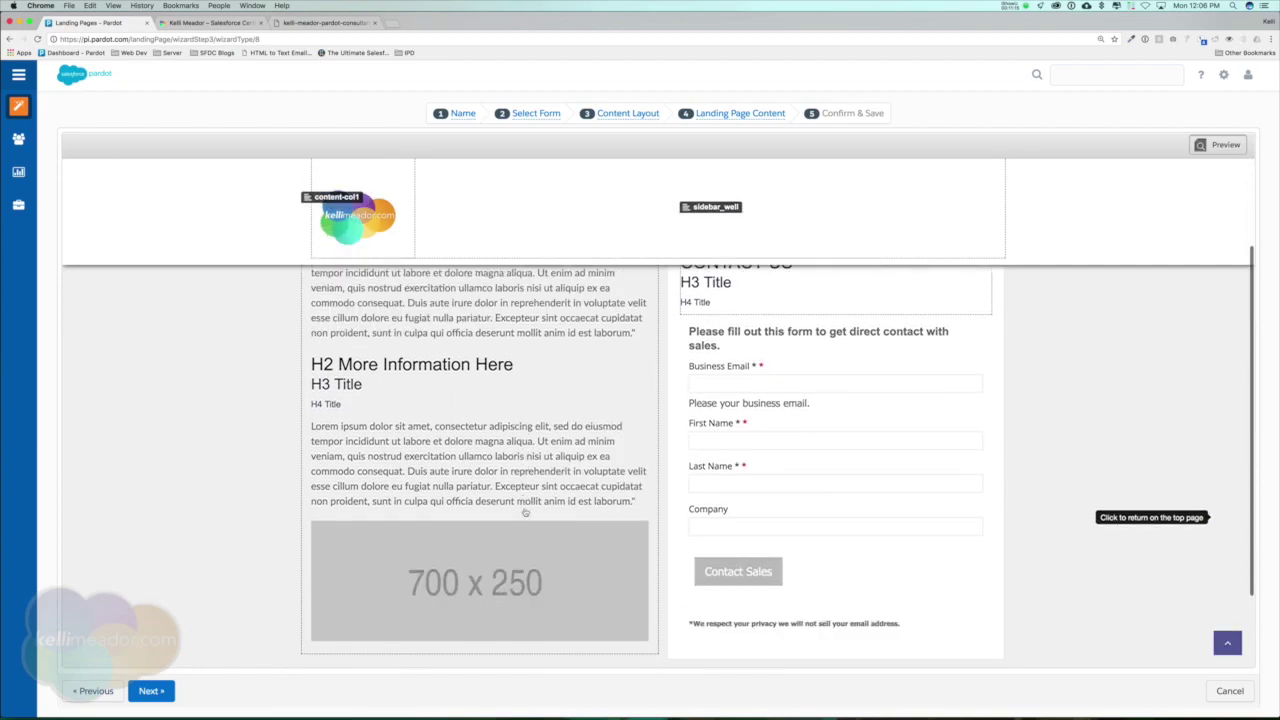
scroll(440, 486, "up", 2)
left_click(476, 430)
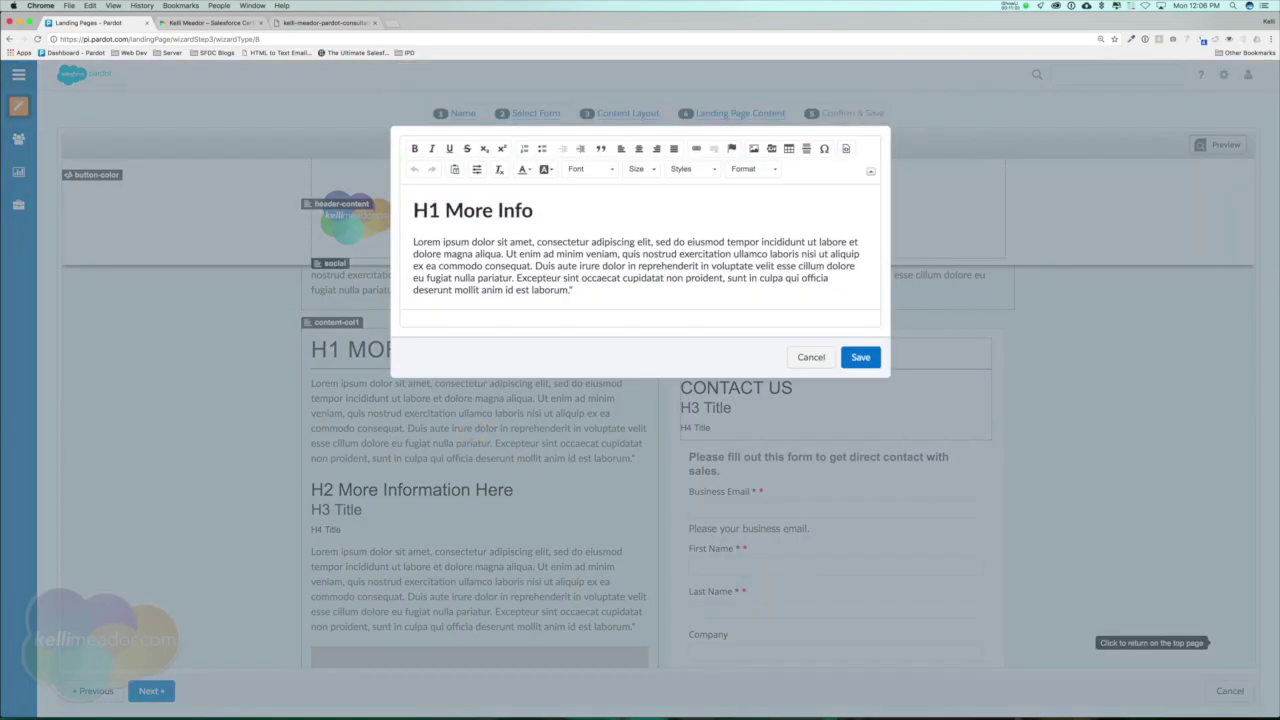
left_click_drag(421, 208, 551, 211)
left_click_drag(575, 291, 364, 236)
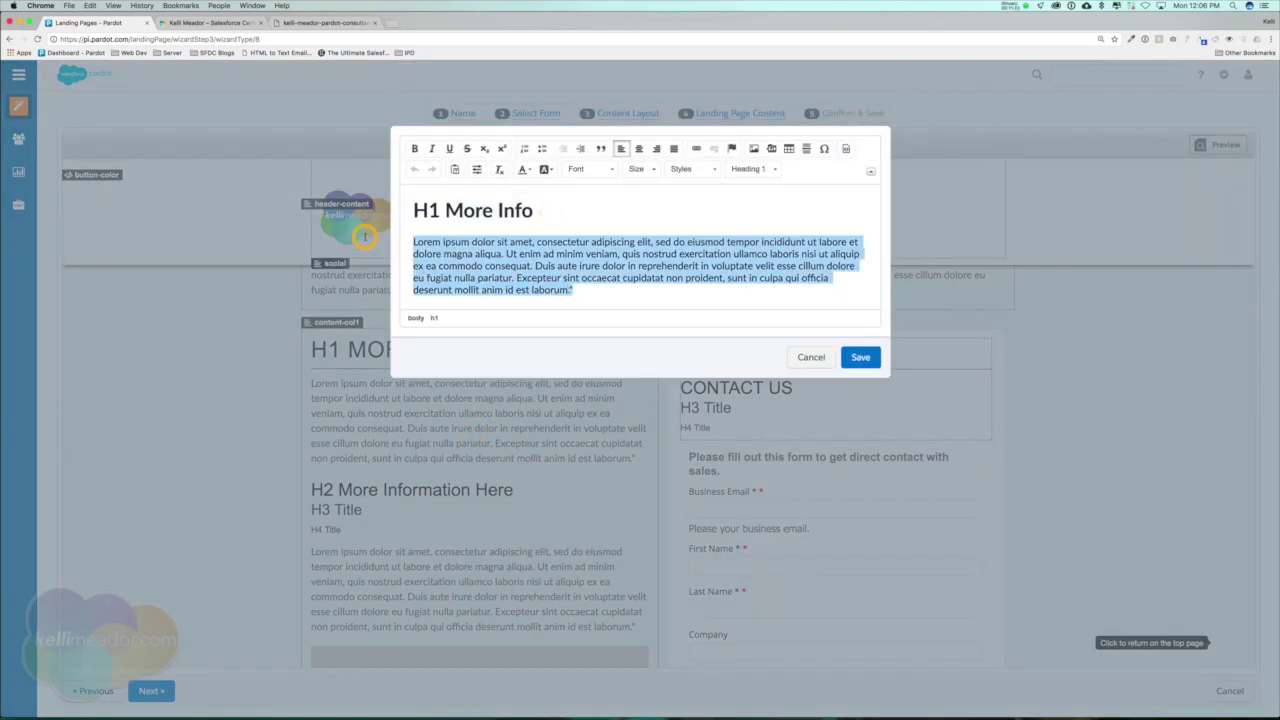
scroll(684, 278, "down", 5)
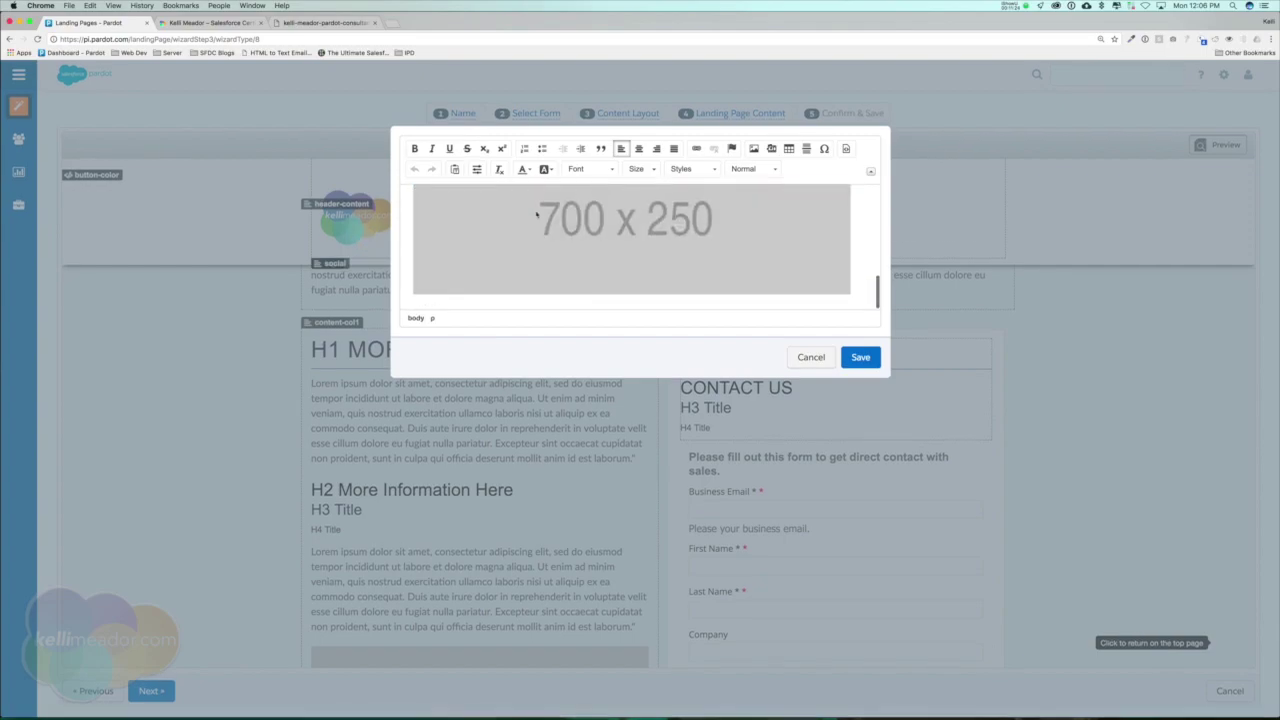
left_click(623, 222)
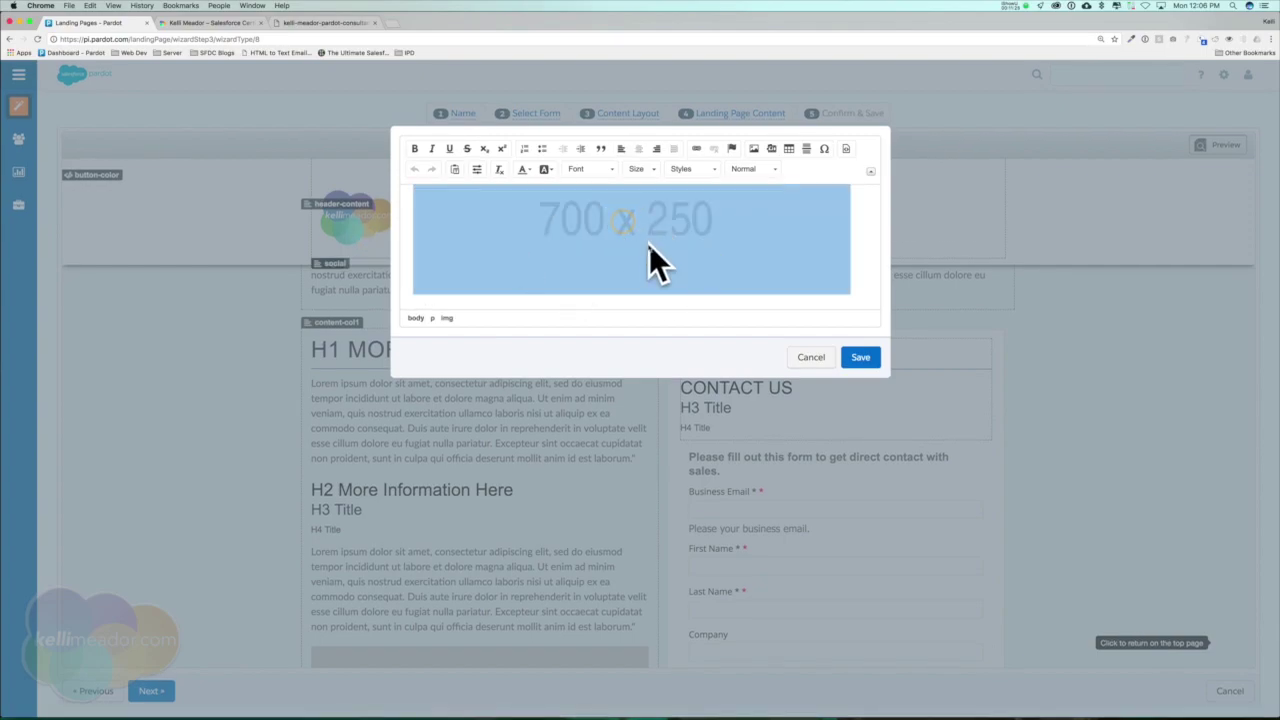
left_click(810, 356)
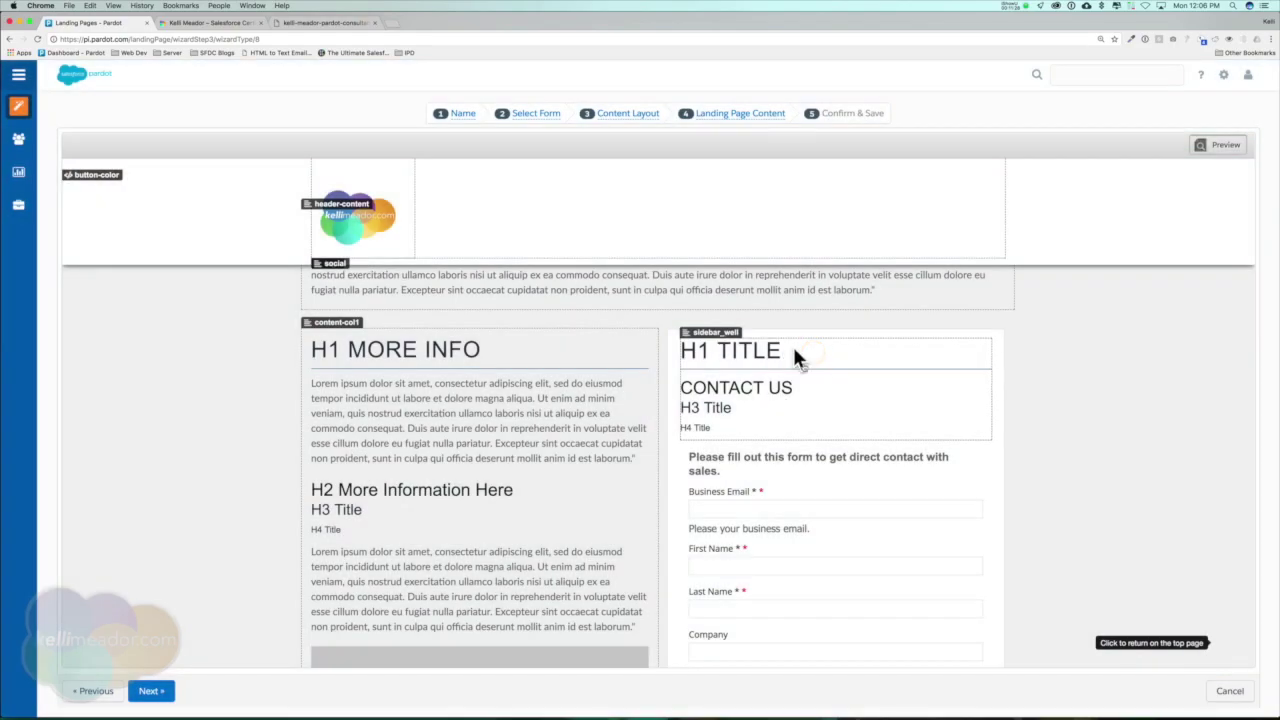
Step: Delete all four placeholder headings from the sidebar_well section above the form and save the section
scroll(823, 386, "down", 2)
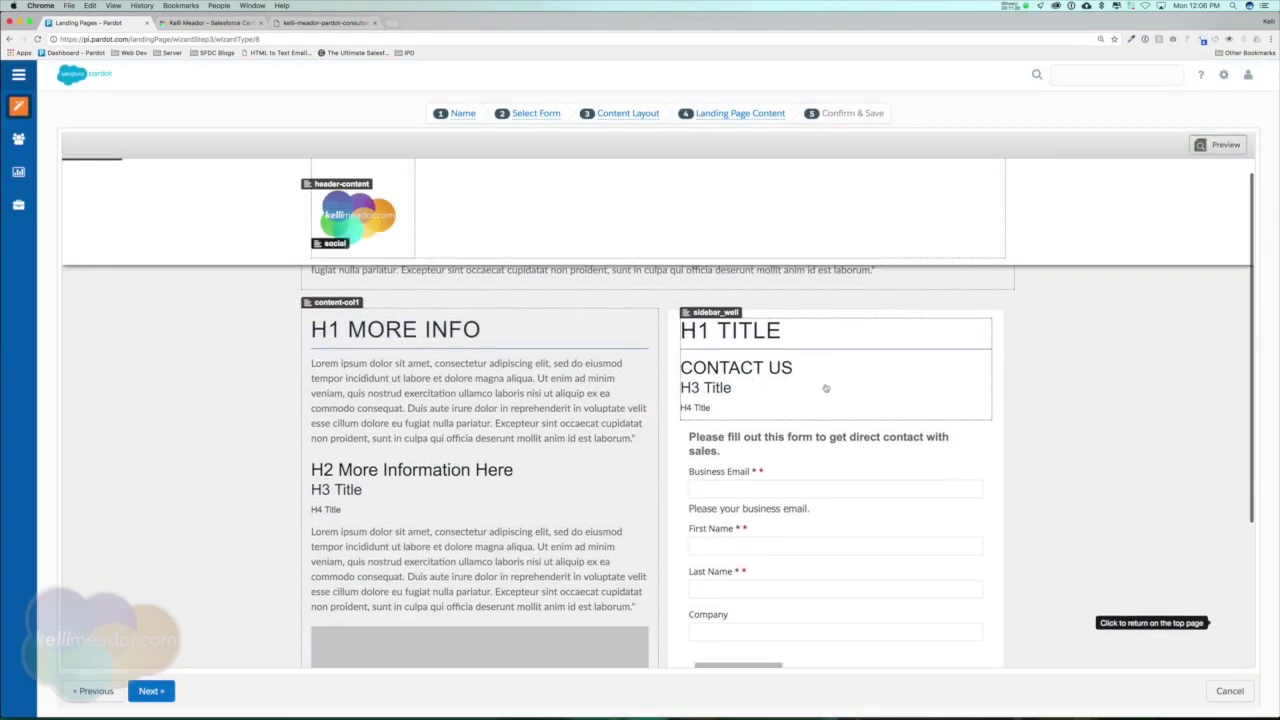
scroll(823, 386, "up", 2)
scroll(823, 386, "up", 1)
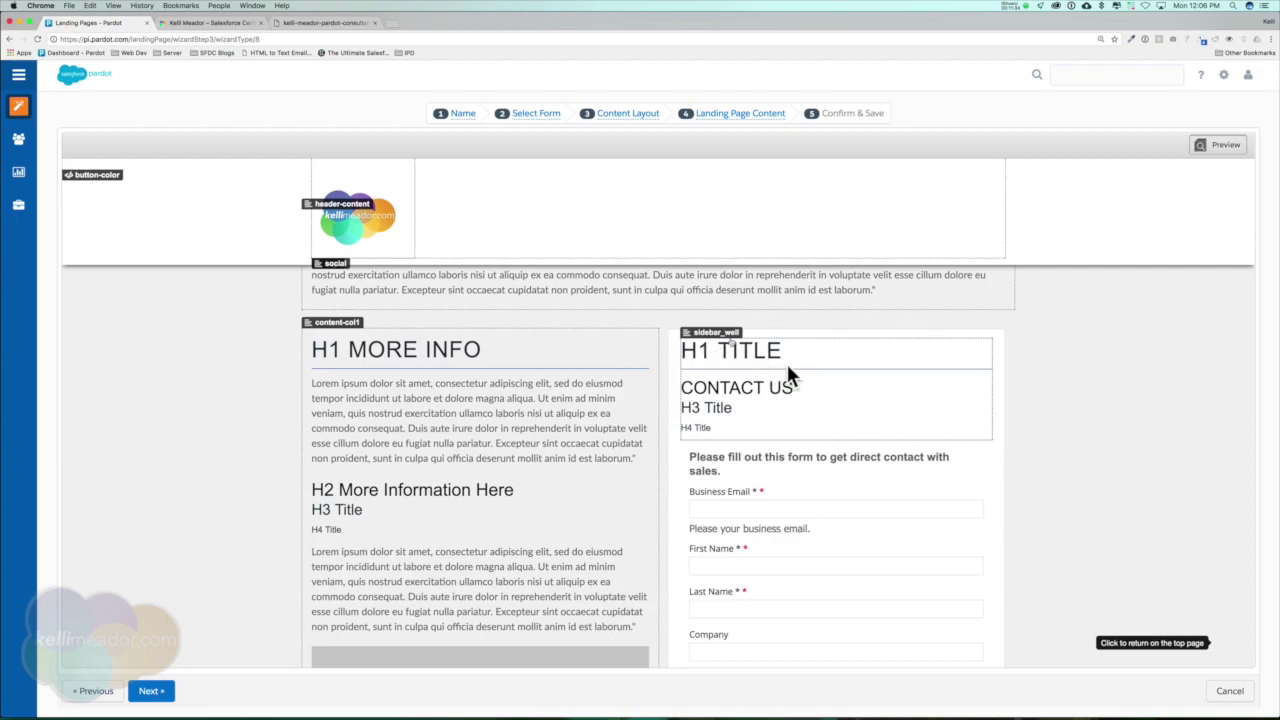
left_click(750, 389)
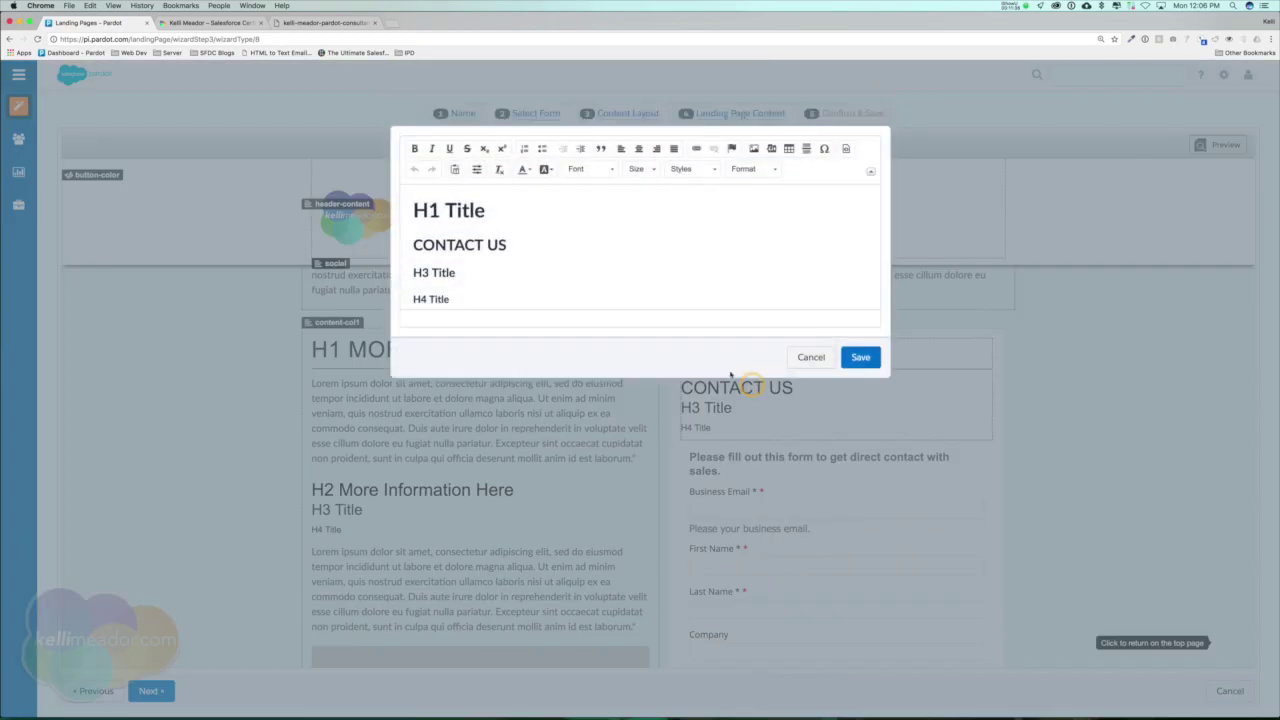
left_click_drag(455, 304, 392, 193)
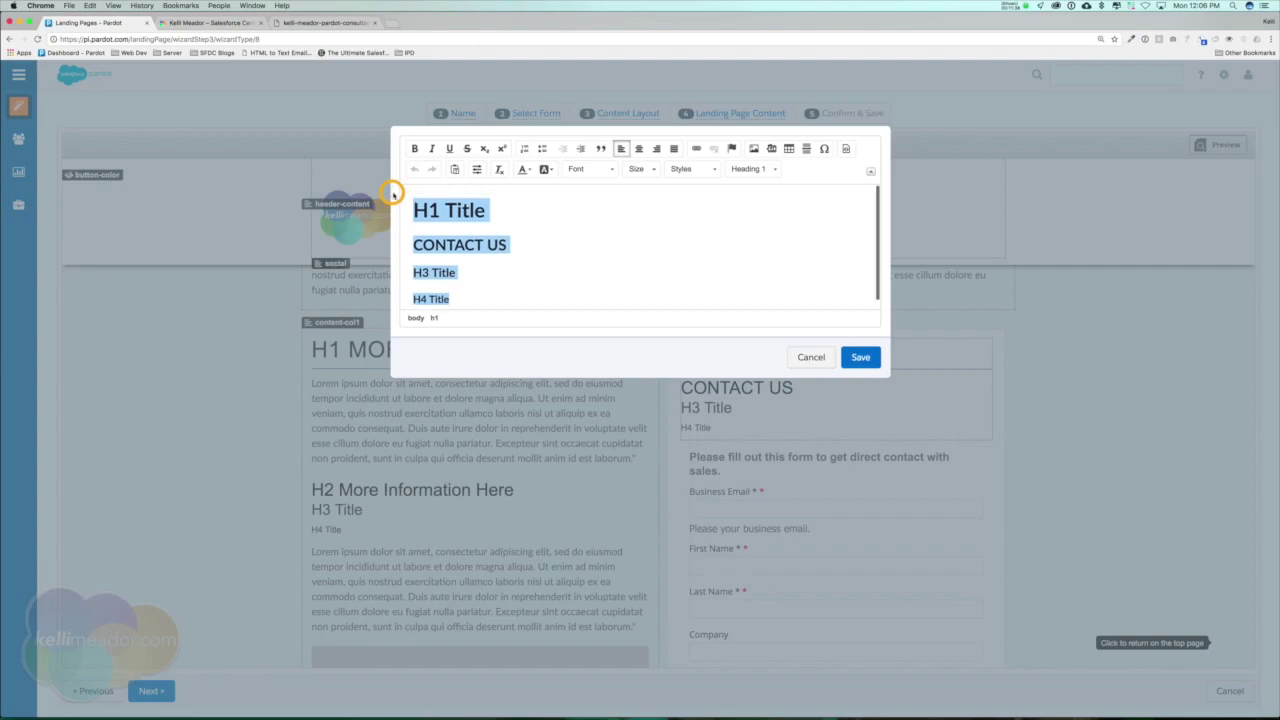
key("BackSpace")
left_click(858, 358)
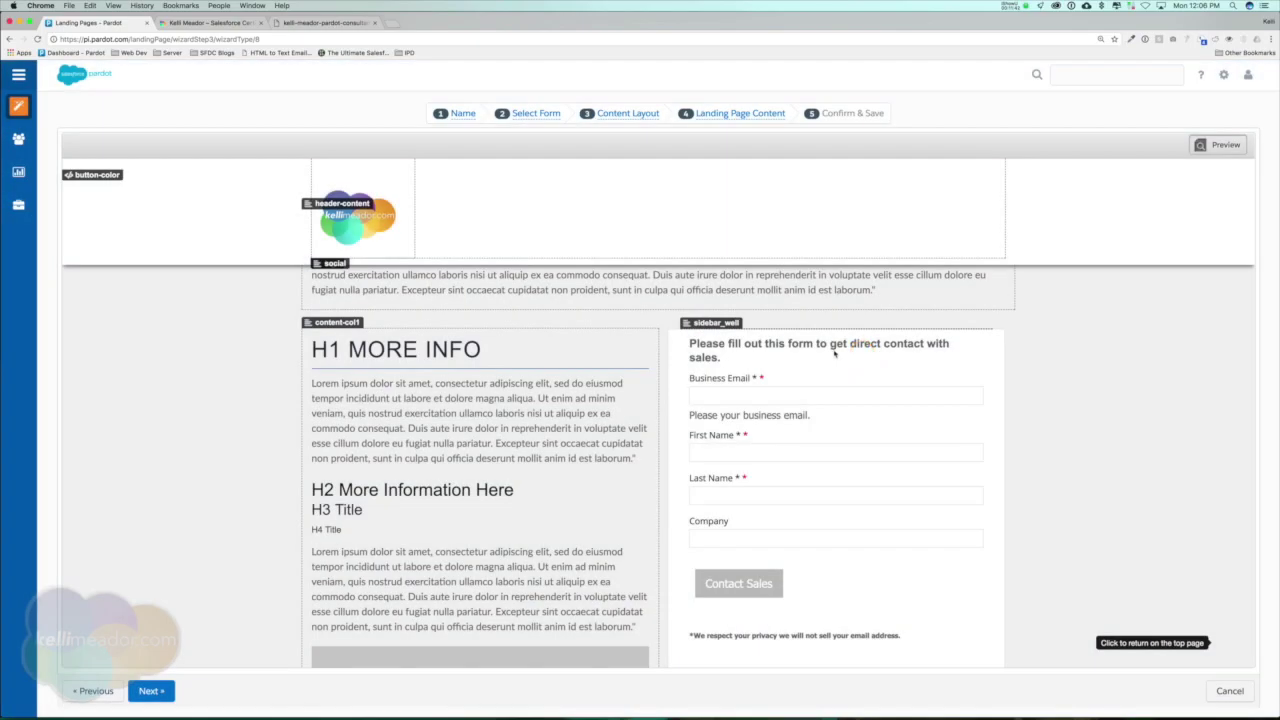
Step: Remove the stray Â before the © symbol in the footer's copyright line and save the section
left_click_drag(688, 342, 964, 351)
scroll(911, 371, "down", 3)
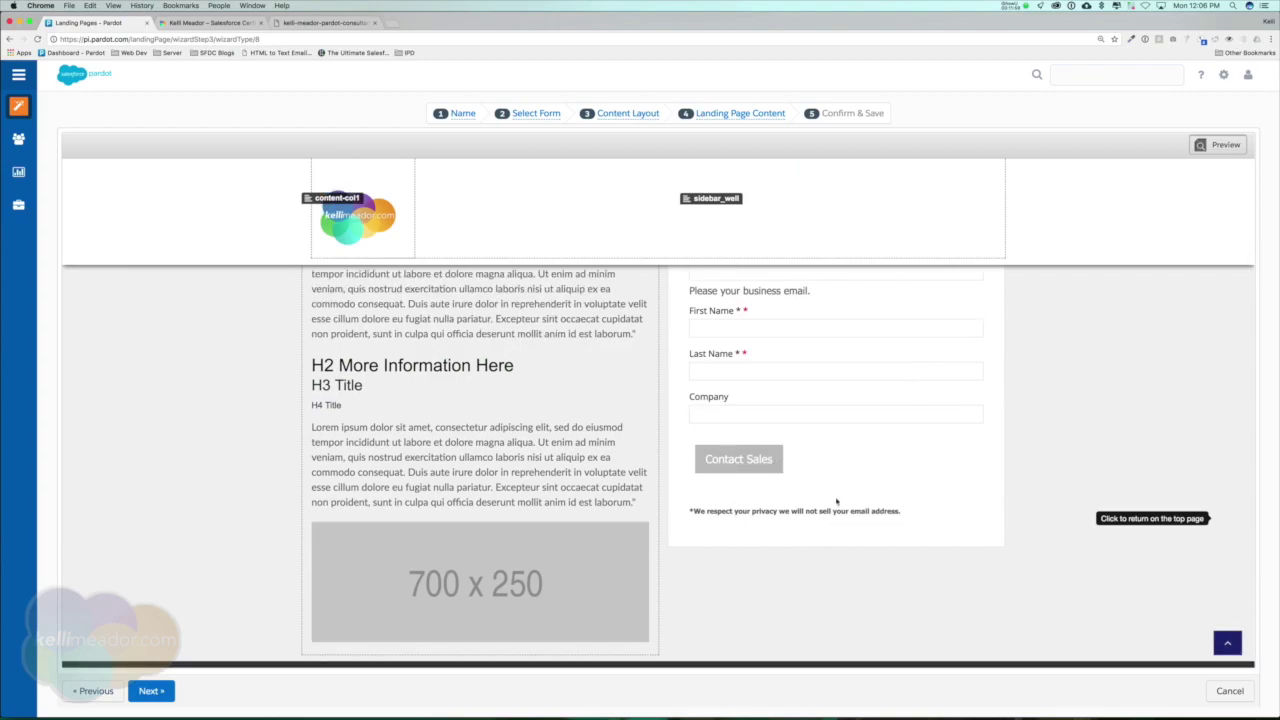
scroll(864, 523, "down", 2)
left_click_drag(689, 438, 940, 442)
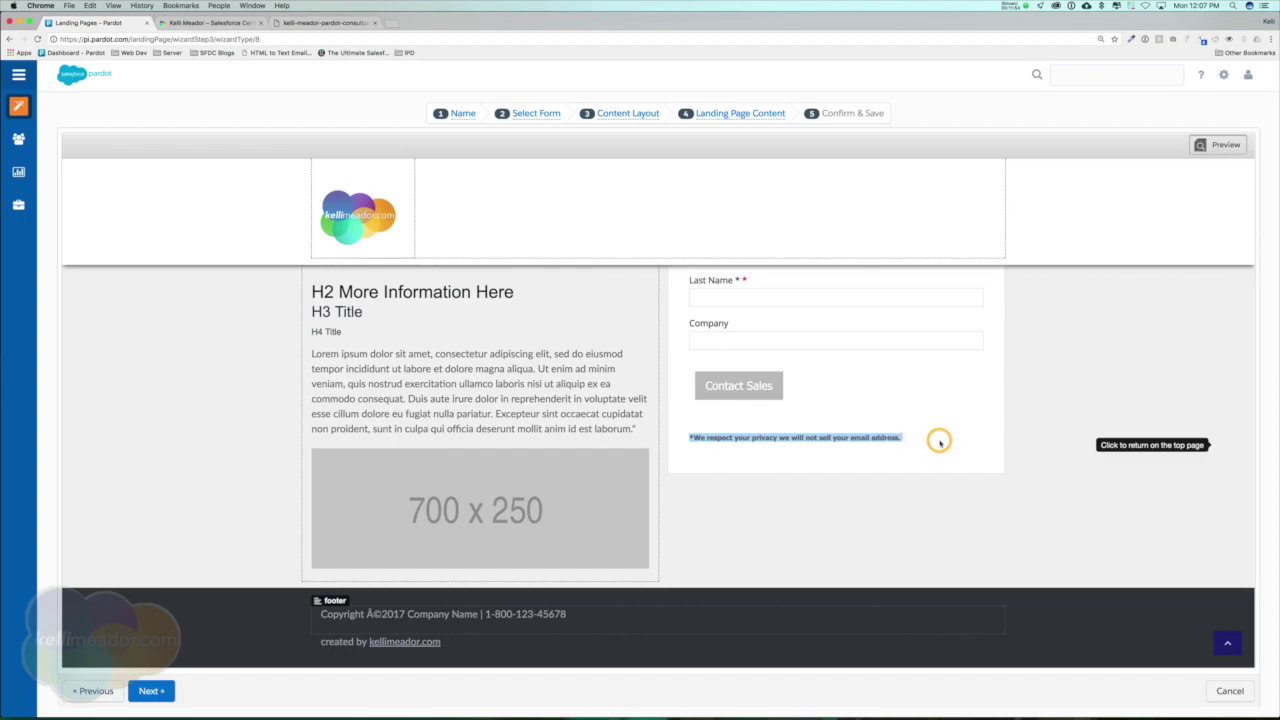
left_click(397, 620)
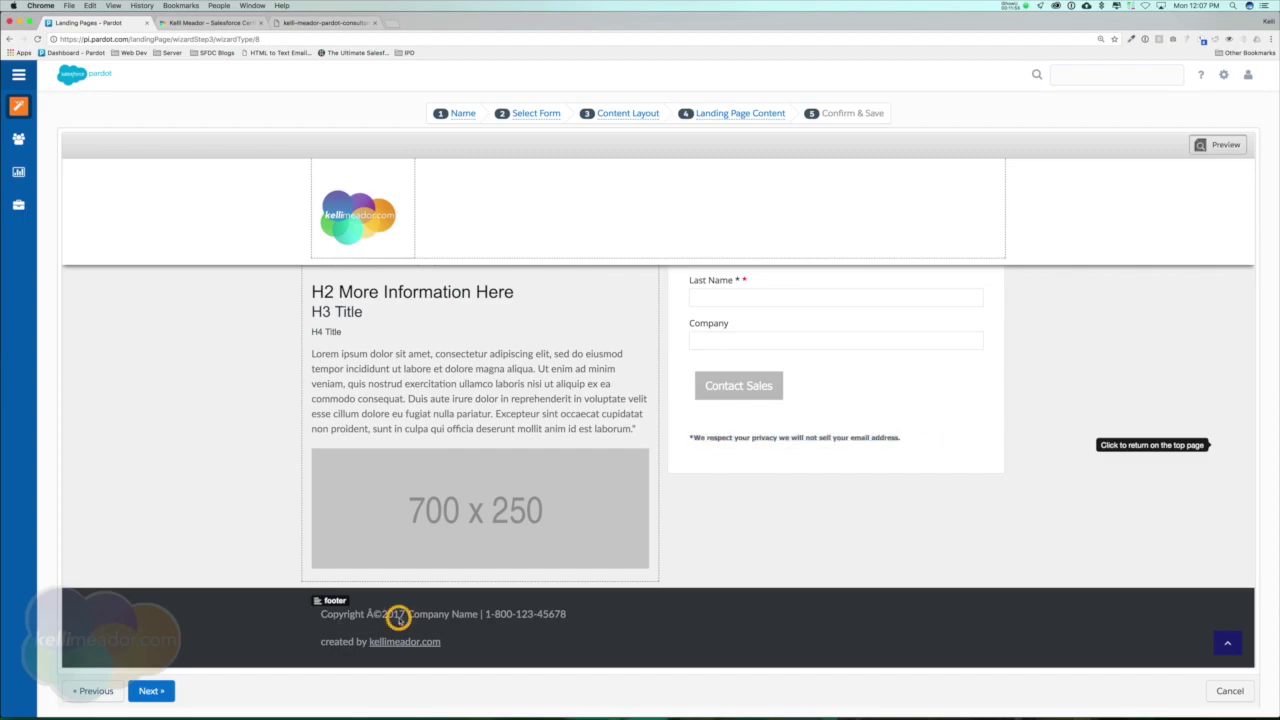
left_click(466, 203)
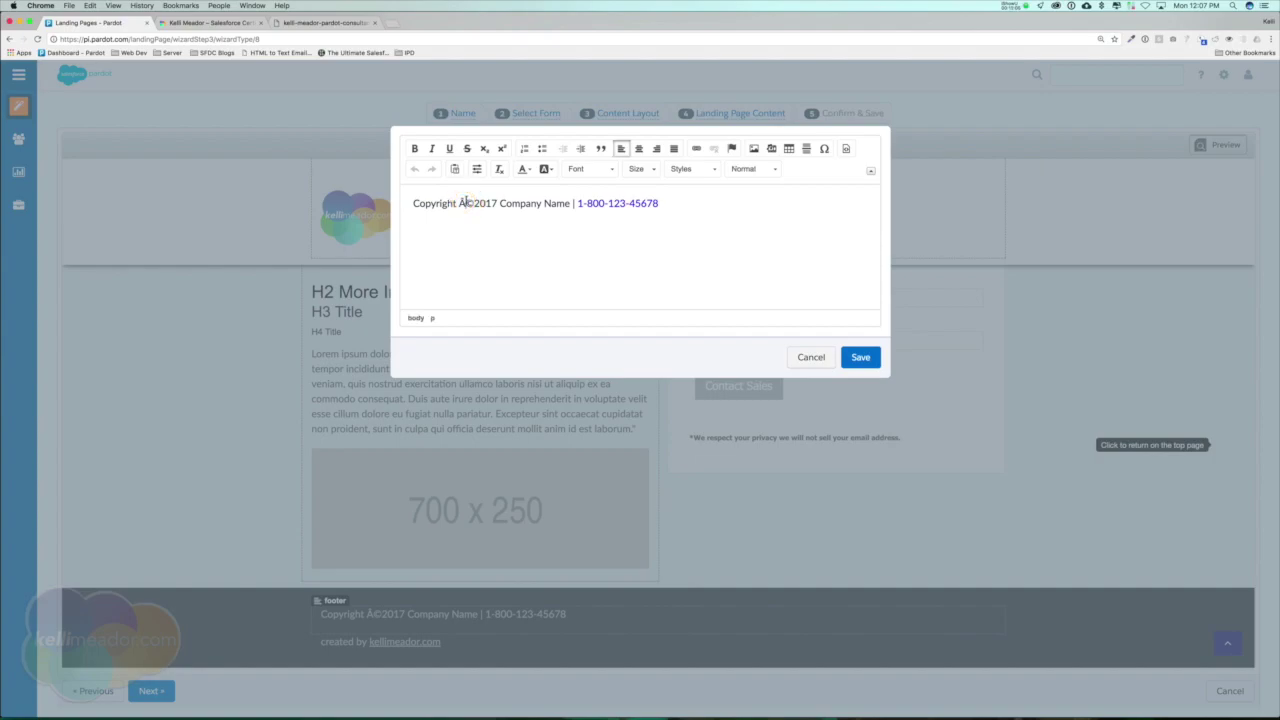
key("BackSpace")
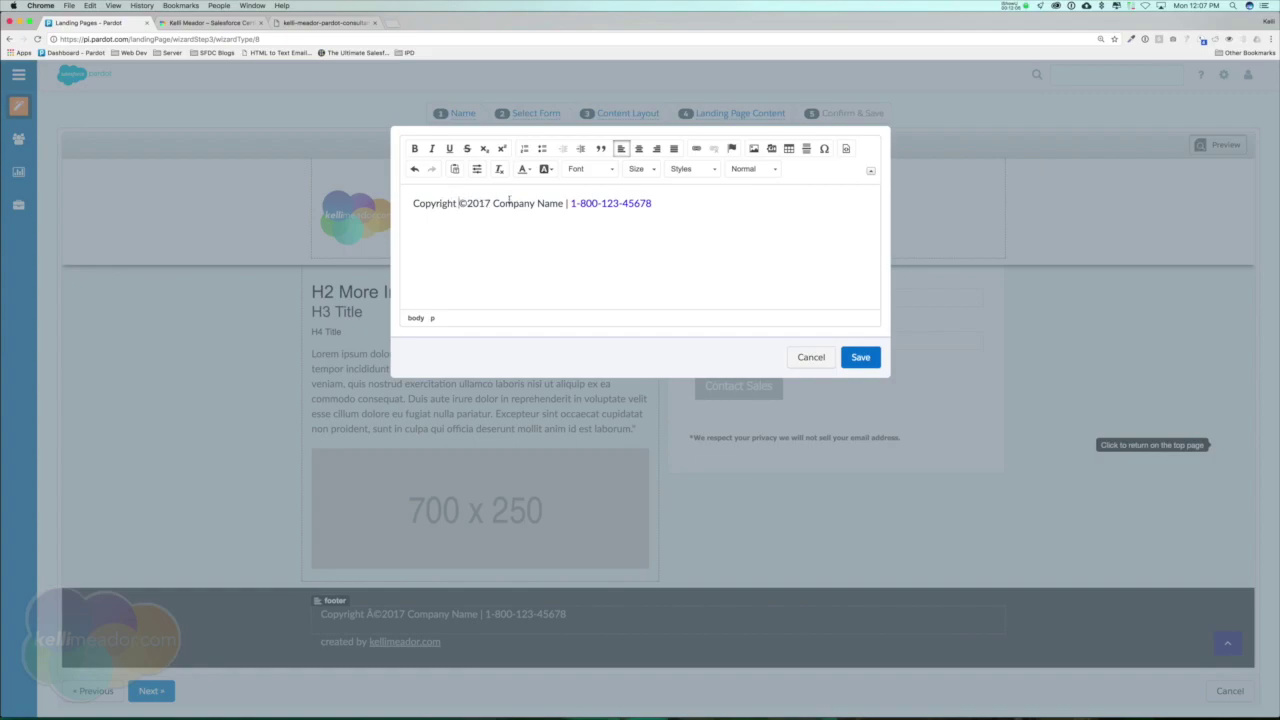
left_click(859, 358)
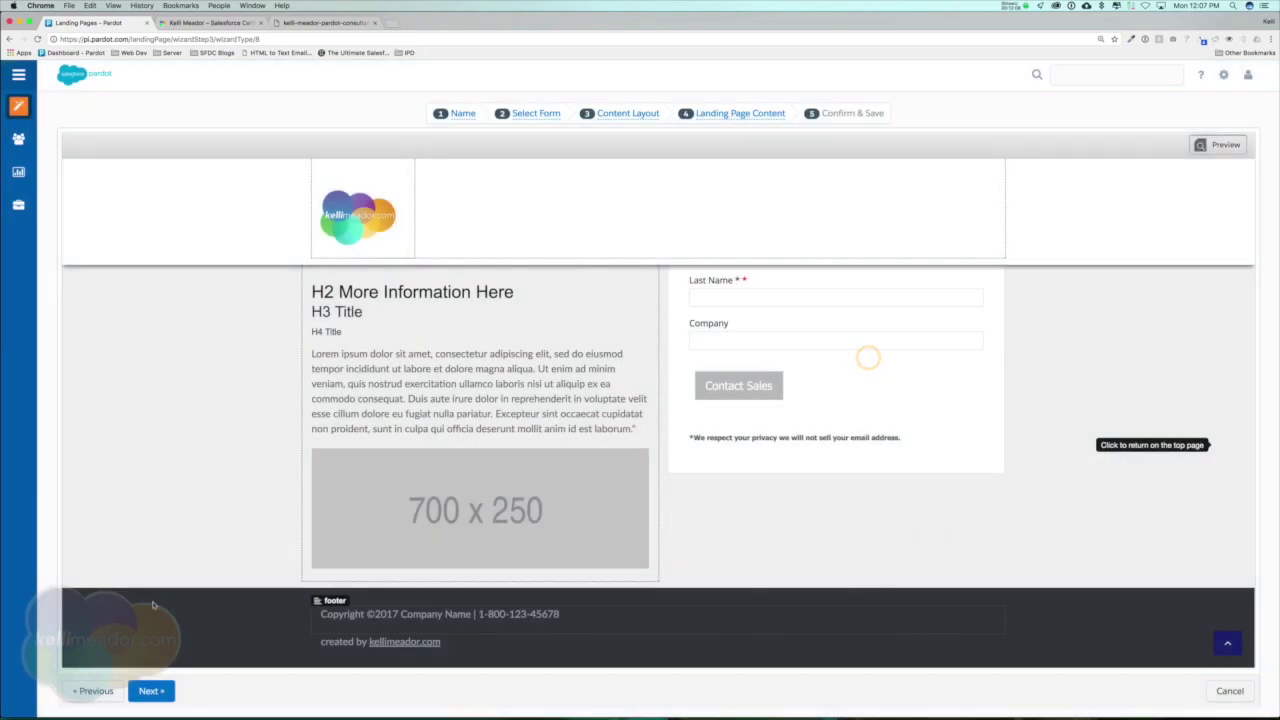
Step: Confirm and save the Demo 3 landing page, and open its go.kellimeador.com/demo2 link
left_click(152, 690)
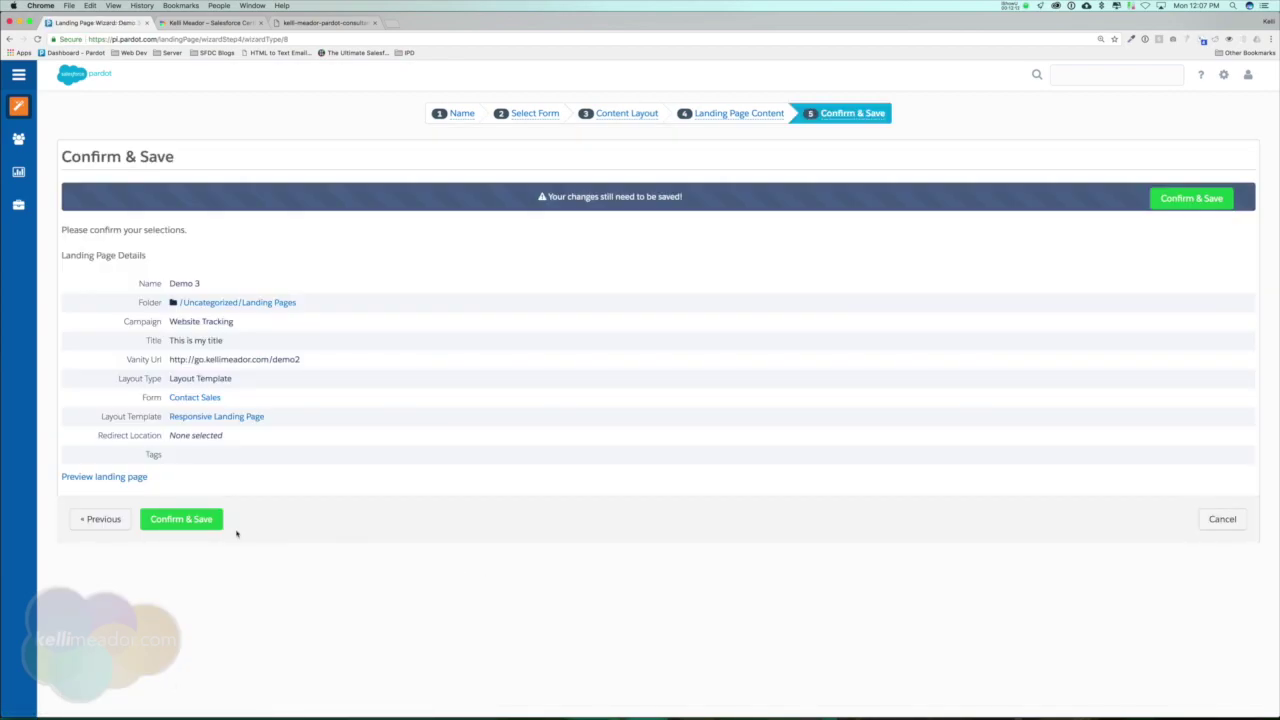
left_click(201, 516)
left_click(234, 361)
left_click(10, 40)
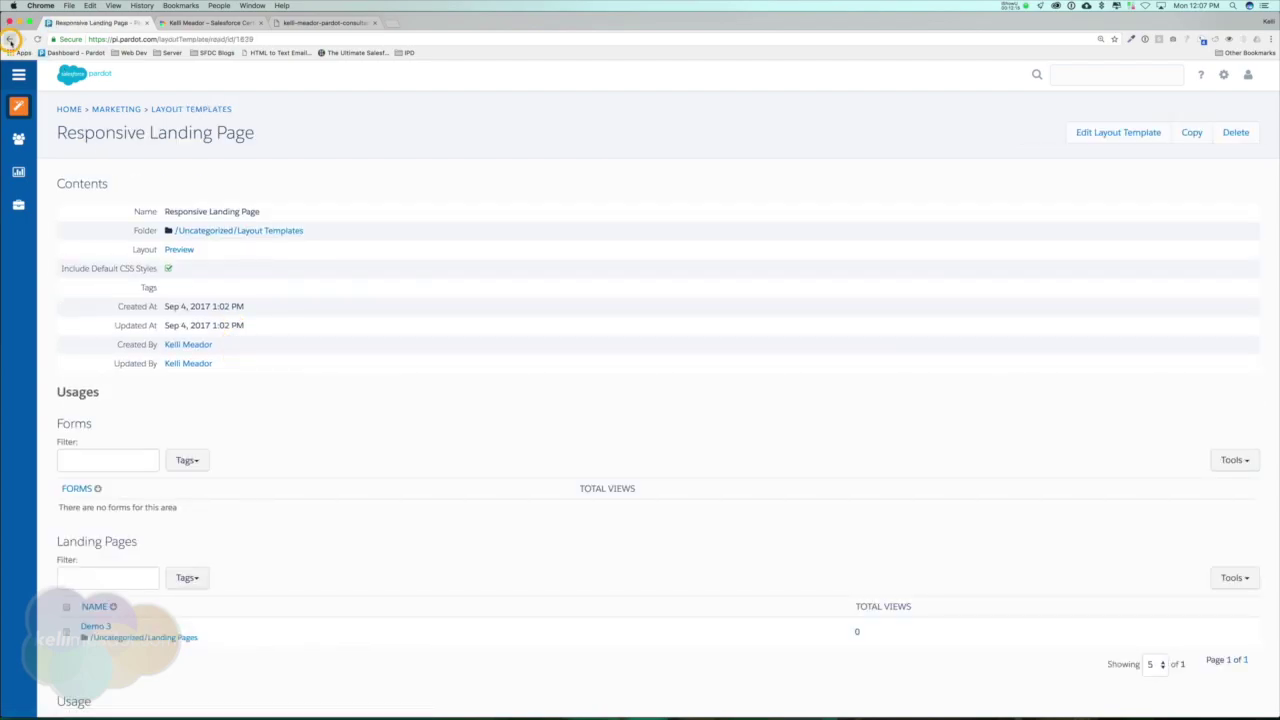
left_click(236, 270)
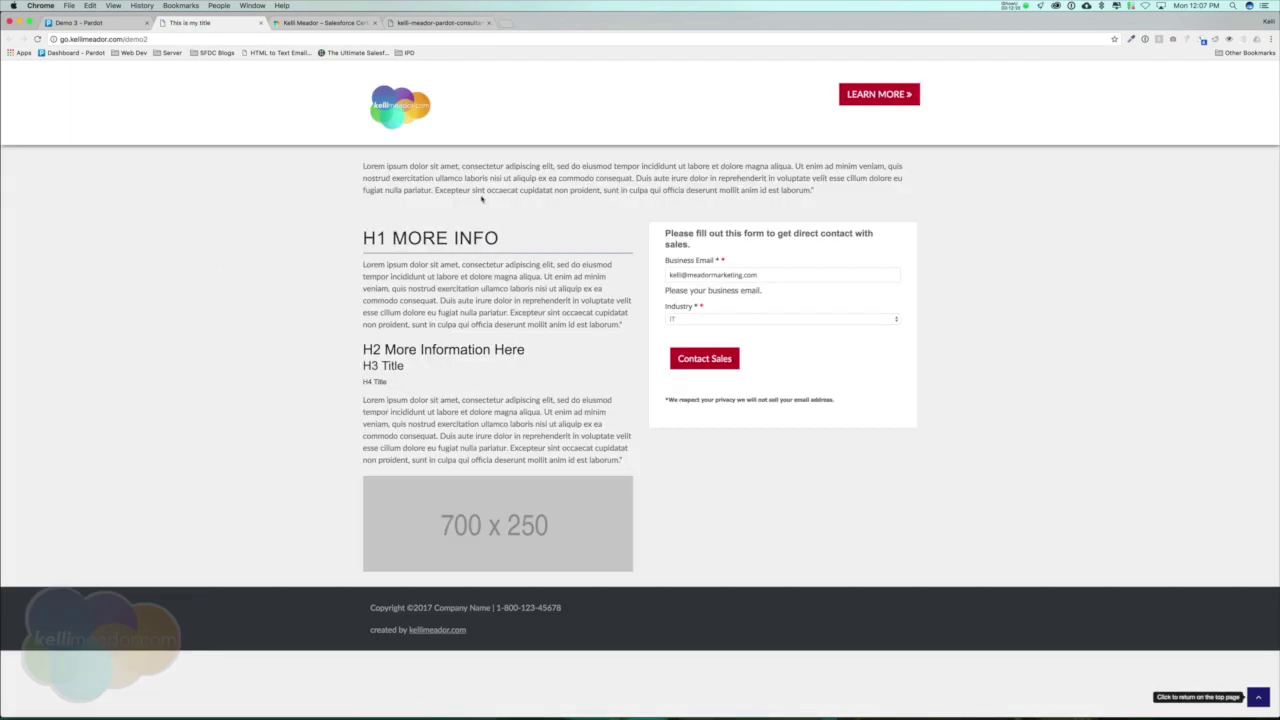
Step: Test the live page's LEARN MORE link and choose Healthcare as the Industry in the contact form
left_click(900, 101)
left_click_drag(866, 274, 617, 265)
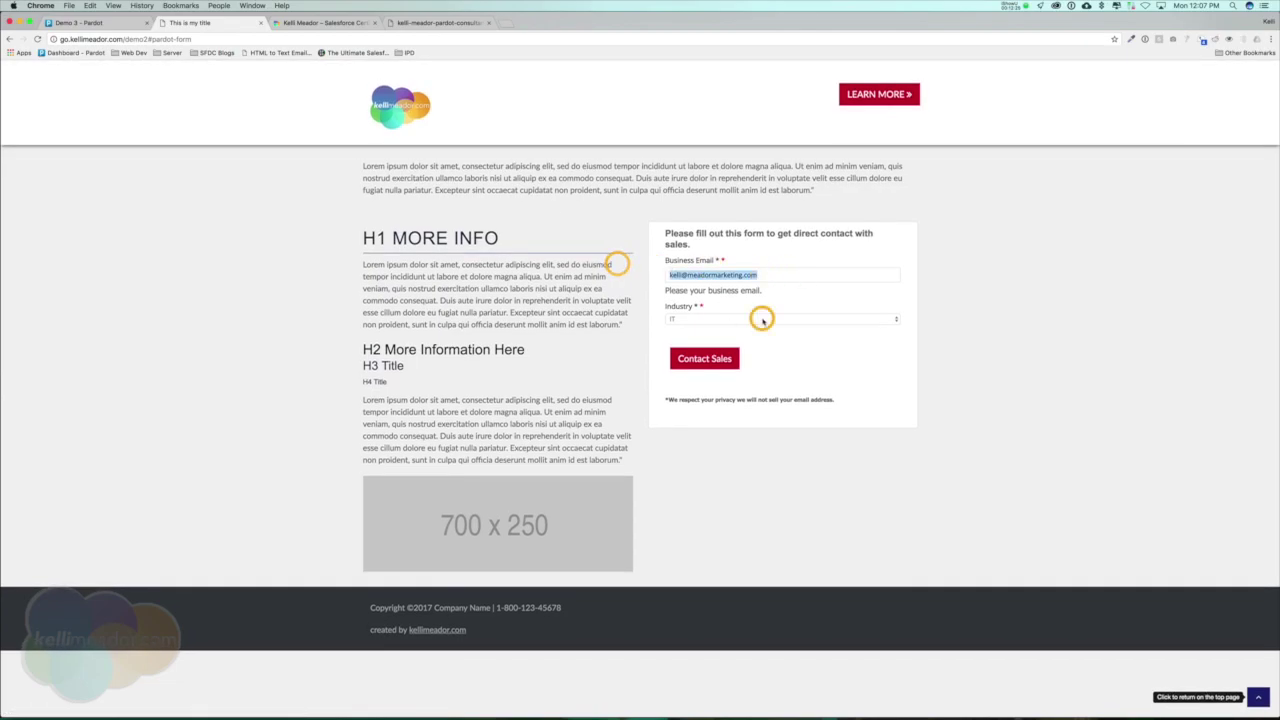
left_click(762, 321)
left_click(765, 325)
left_click(715, 362)
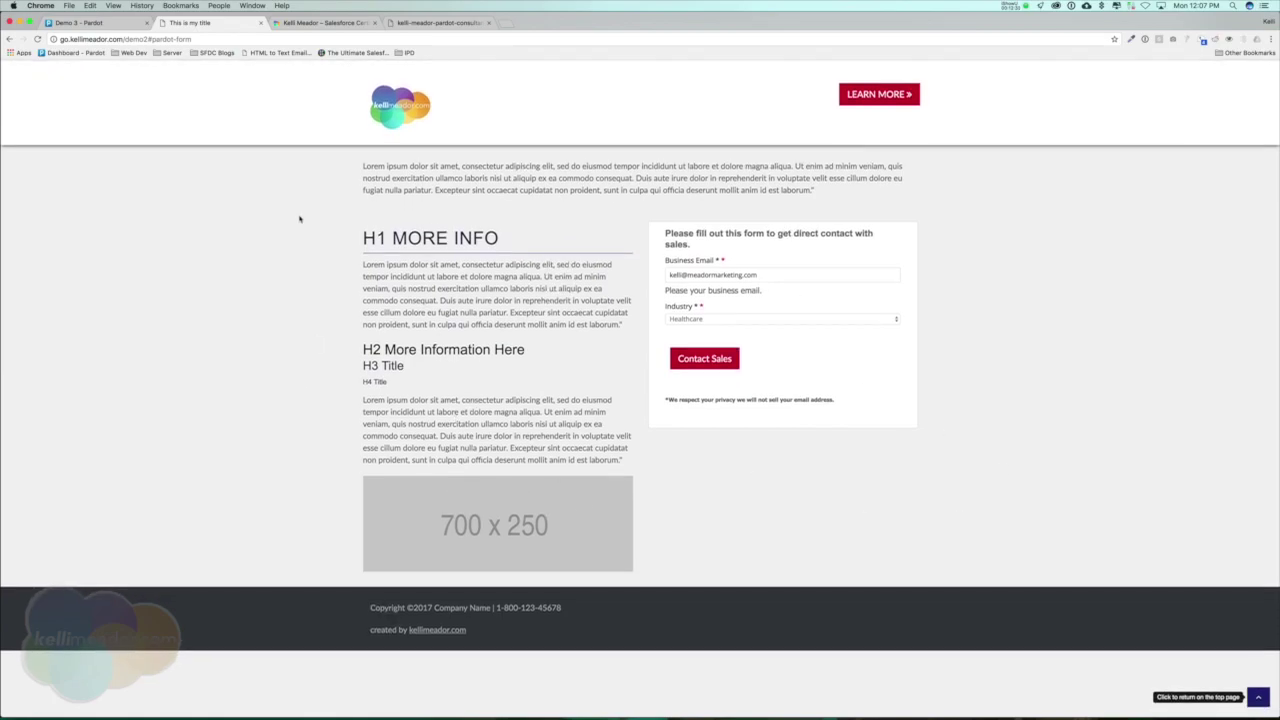
Step: Move the live landing page into its own browser window and resize it to check the responsive layout
left_click_drag(229, 21, 305, 87)
left_click_drag(572, 191, 940, 259)
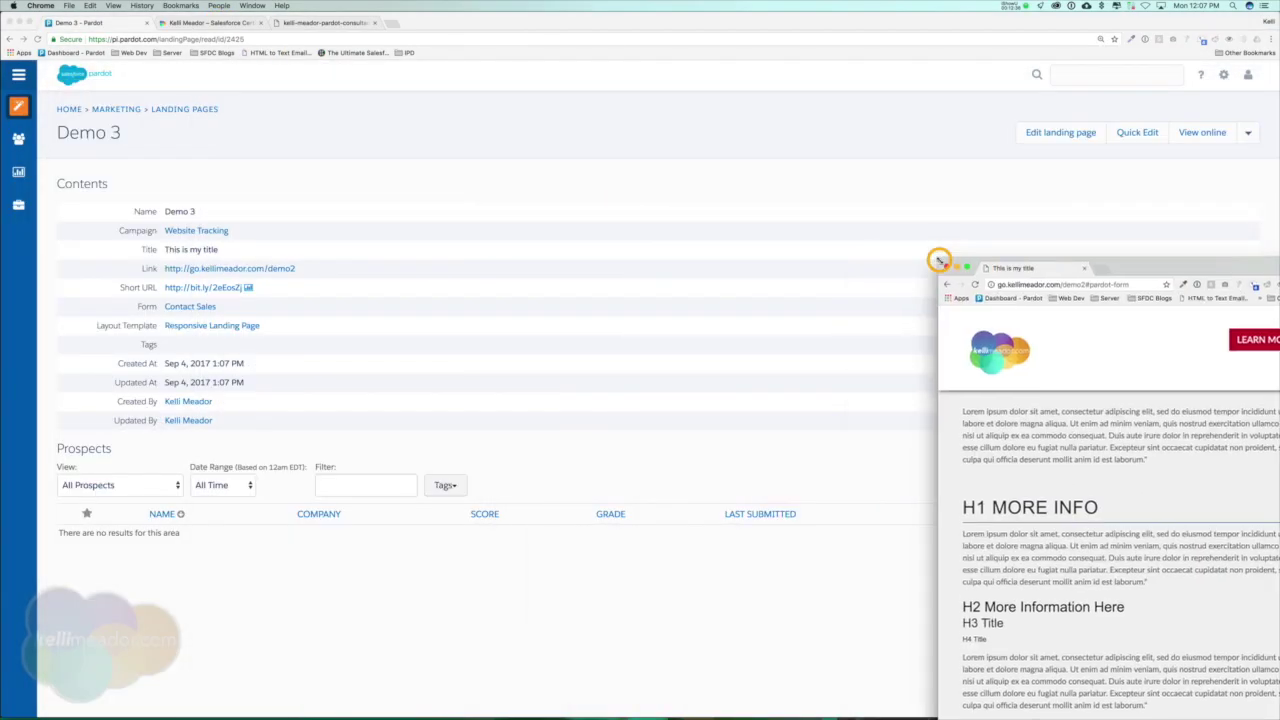
left_click_drag(1137, 270, 508, 147)
scroll(629, 372, "down", 5)
scroll(628, 372, "up", 3)
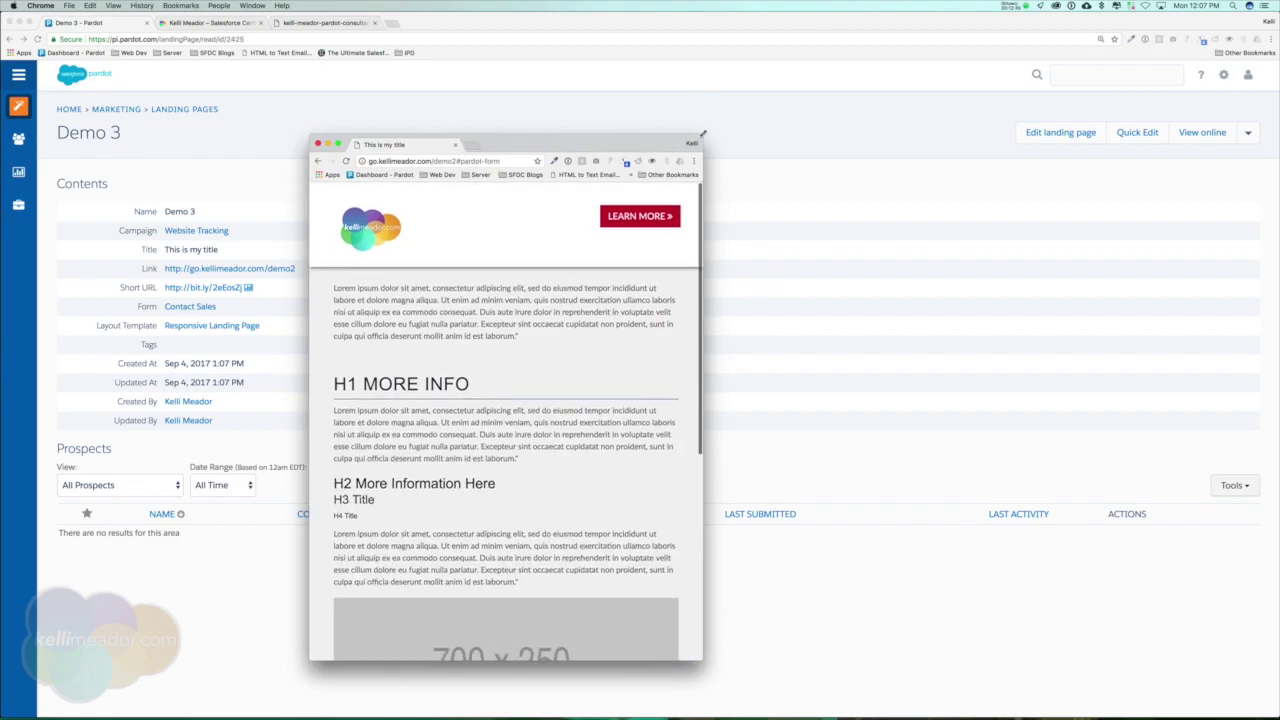
left_click_drag(508, 158, 778, 180)
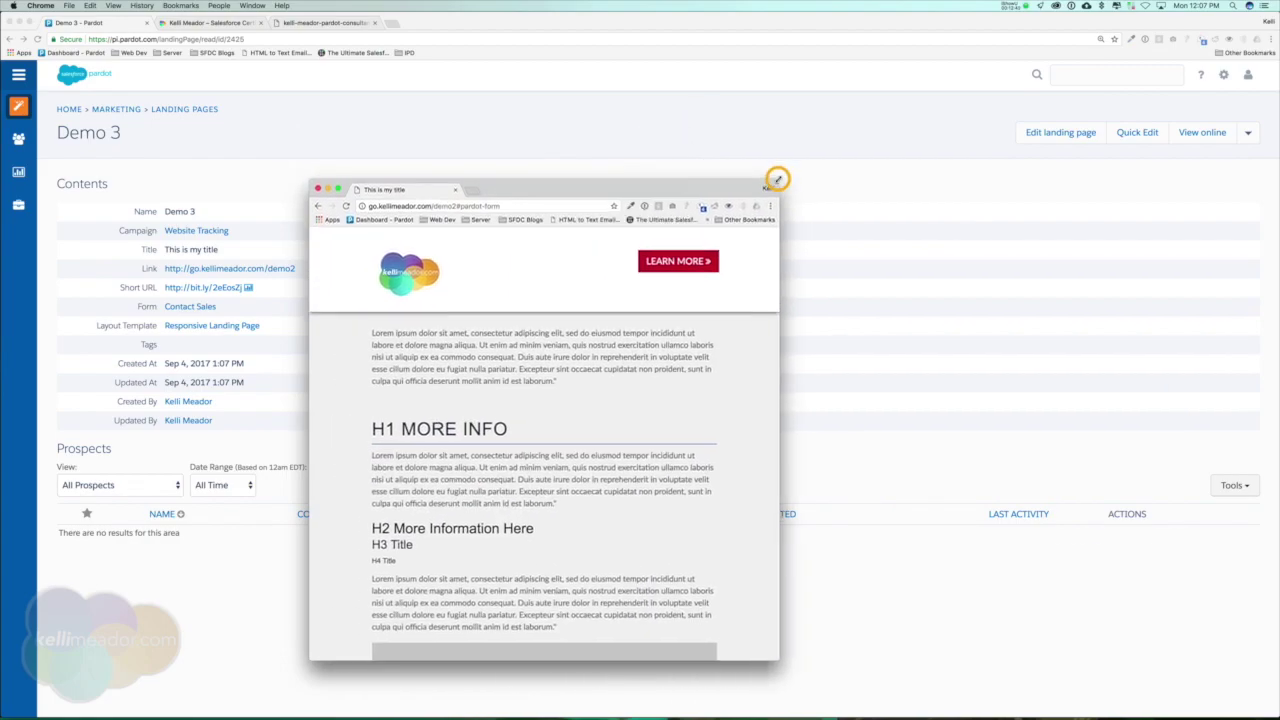